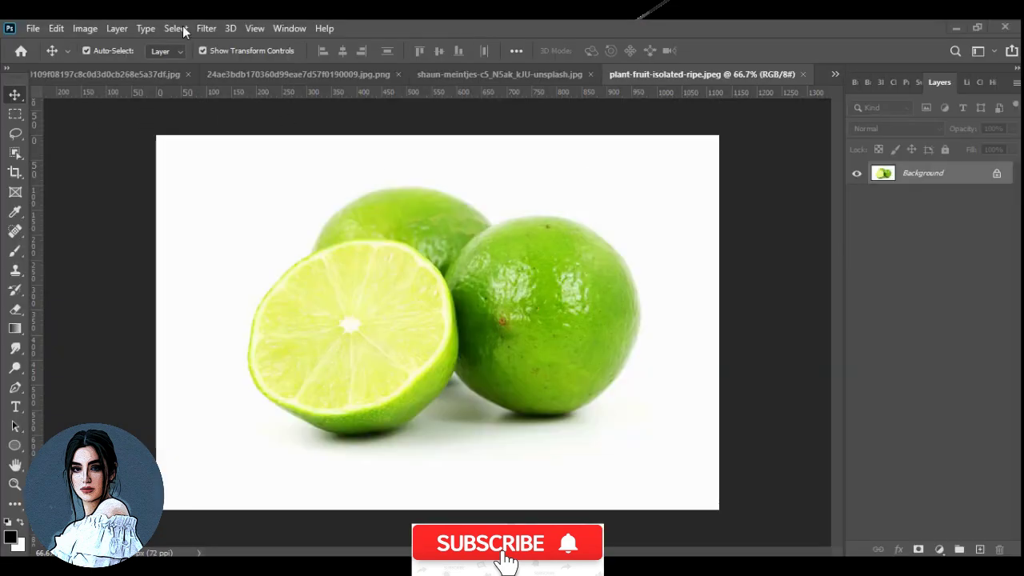
# Extend the green bokeh background left and right with a Content-Aware crop.
pyautogui.click(298, 74)
pyautogui.click(560, 73)
pyautogui.click(105, 74)
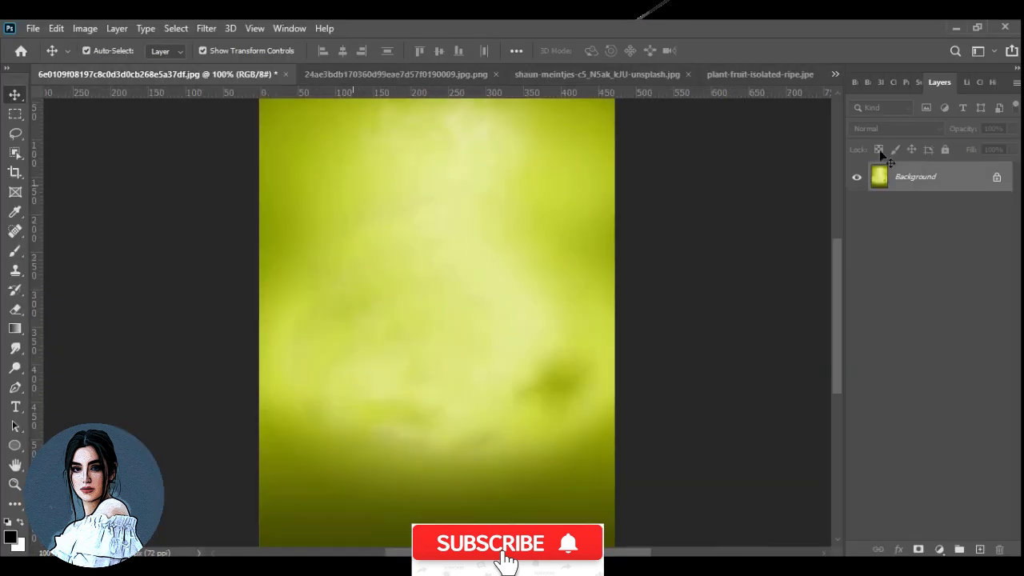
pyautogui.press('c')
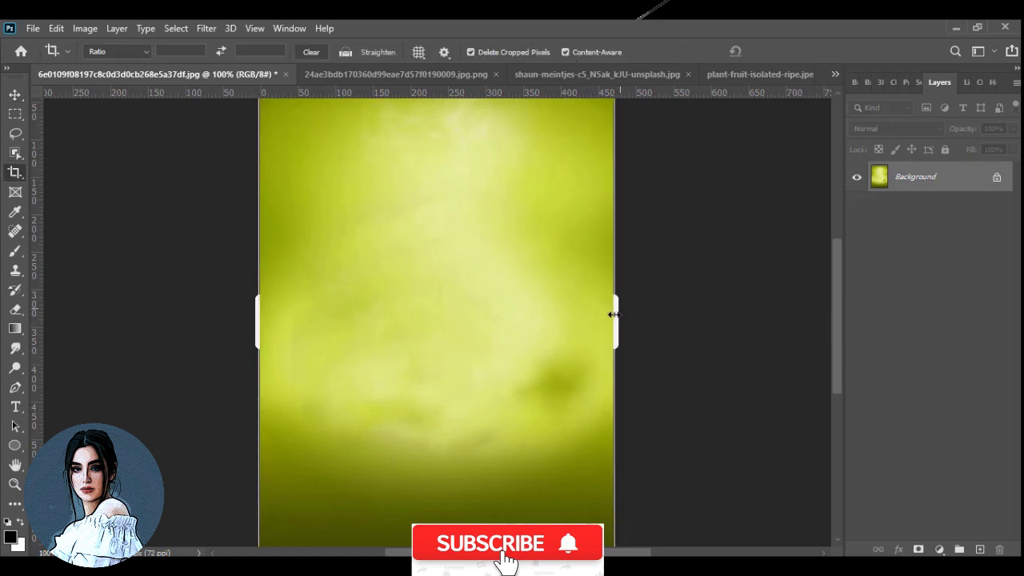
pyautogui.moveTo(613, 314); pyautogui.dragTo(651, 314)
pyautogui.moveTo(204, 325); pyautogui.dragTo(140, 324)
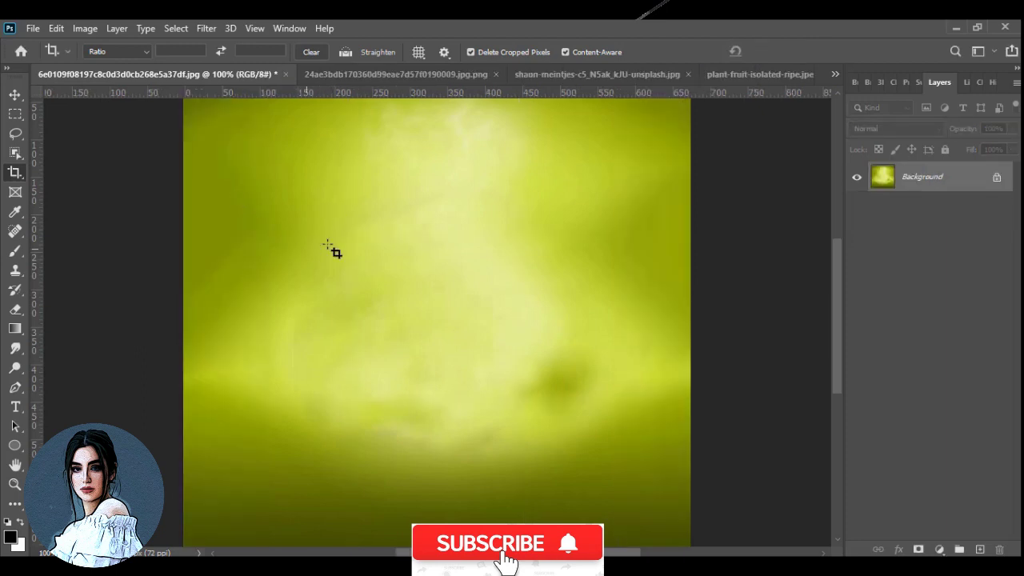
# Clone Stamp light green texture over the dark blotches, then undo those first strokes.
pyautogui.click(15, 270)
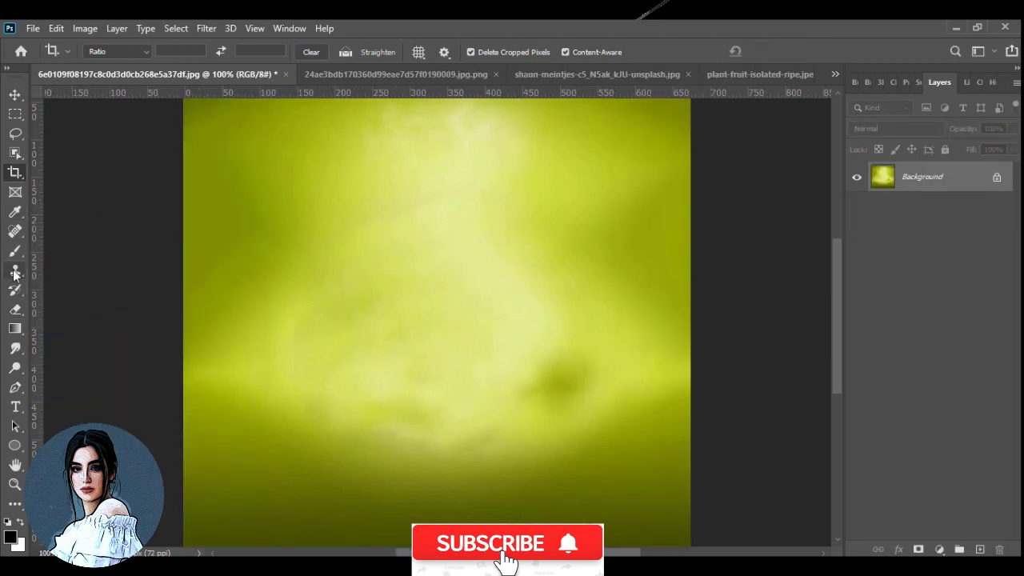
pyautogui.click(335, 237)
pyautogui.keyDown('alt'); pyautogui.click(451, 208); pyautogui.keyUp('alt')
pyautogui.moveTo(503, 267); pyautogui.dragTo(530, 360)
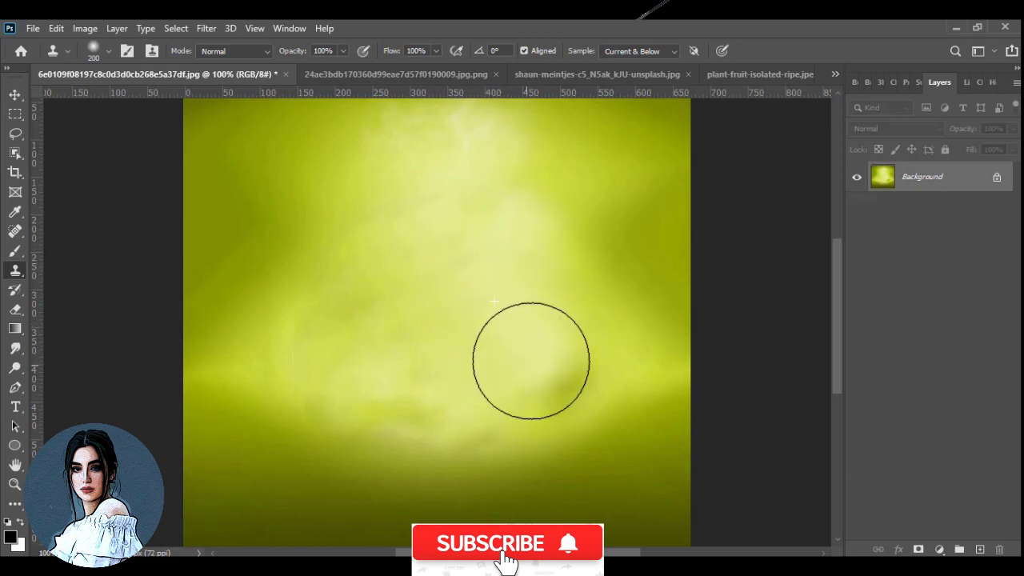
pyautogui.hotkey('ctrl', 'z')
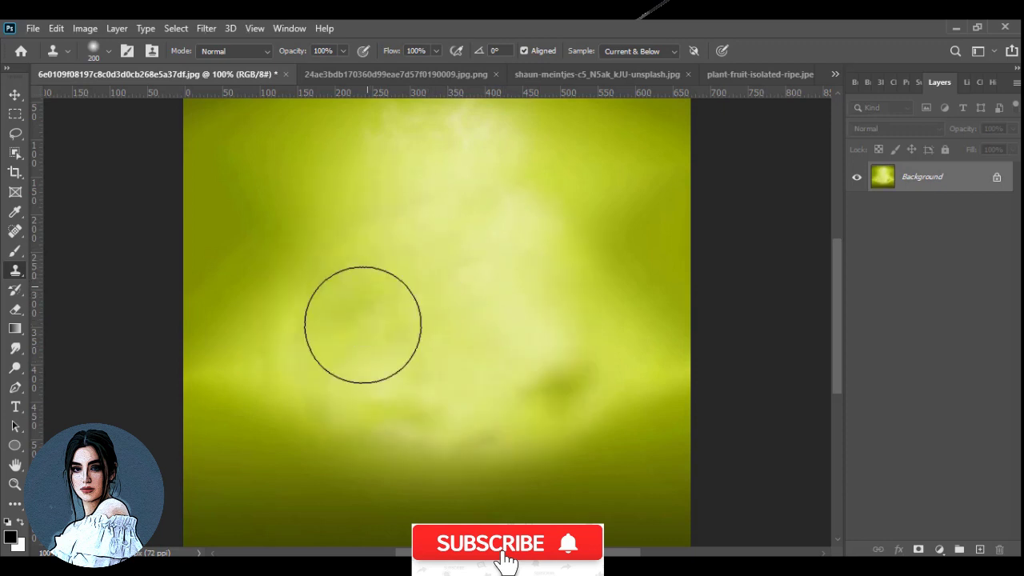
# Re-clone the centre and right-centre blemishes from fresh light-green source points.
pyautogui.keyDown('alt'); pyautogui.click(432, 317); pyautogui.keyUp('alt')
pyautogui.moveTo(521, 251)
pyautogui.mouseDown()
pyautogui.moveTo(561, 355)
pyautogui.moveTo(423, 210)
pyautogui.mouseUp()
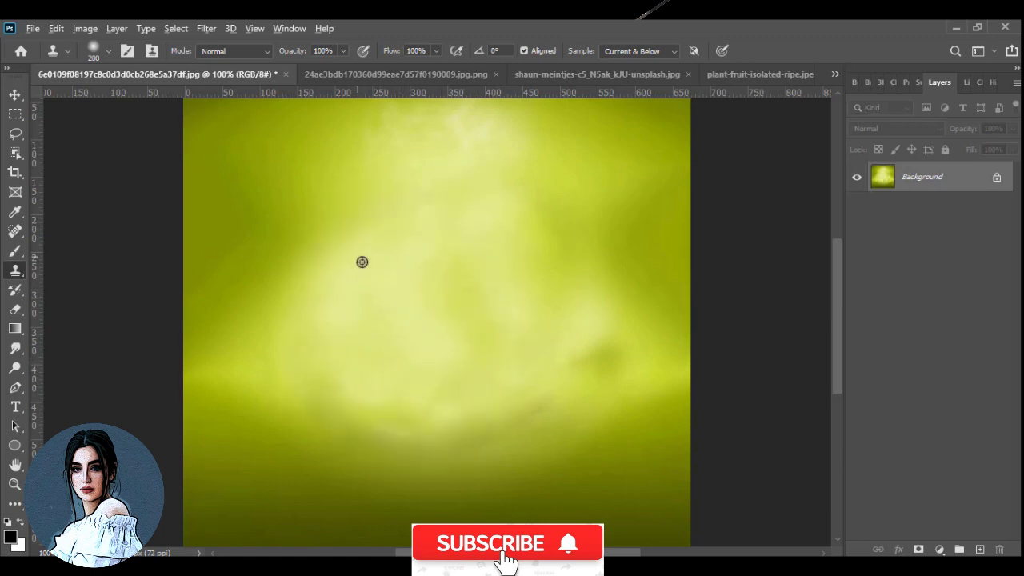
pyautogui.moveTo(354, 229); pyautogui.dragTo(383, 336)
pyautogui.moveTo(569, 254); pyautogui.dragTo(584, 362)
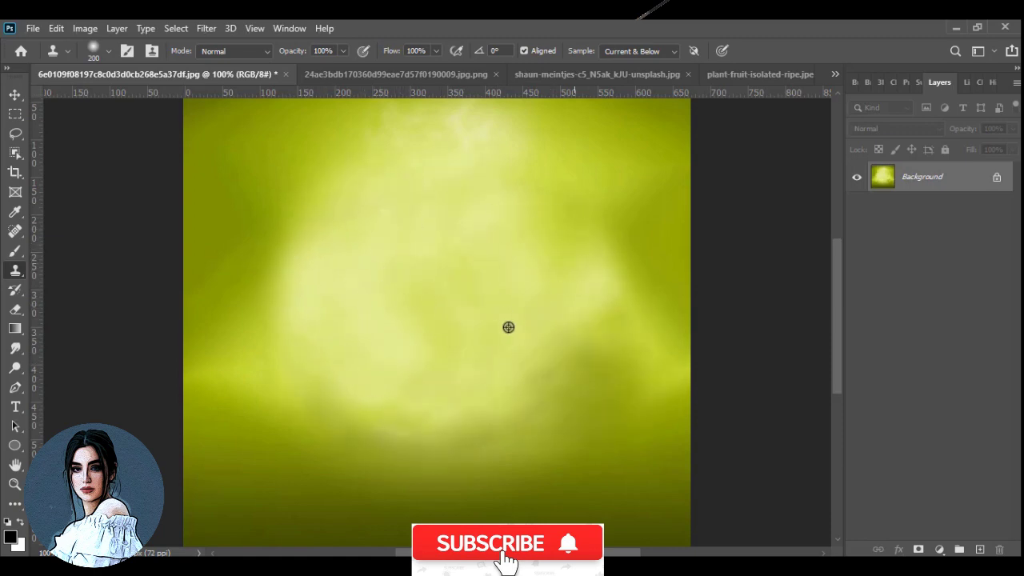
pyautogui.keyDown('alt'); pyautogui.click(508, 326); pyautogui.keyUp('alt')
pyautogui.moveTo(464, 283)
pyautogui.mouseDown()
pyautogui.moveTo(591, 293)
pyautogui.moveTo(575, 345)
pyautogui.moveTo(487, 312)
pyautogui.moveTo(568, 313)
pyautogui.moveTo(557, 350)
pyautogui.mouseUp()
pyautogui.keyDown('alt'); pyautogui.click(366, 299); pyautogui.keyUp('alt')
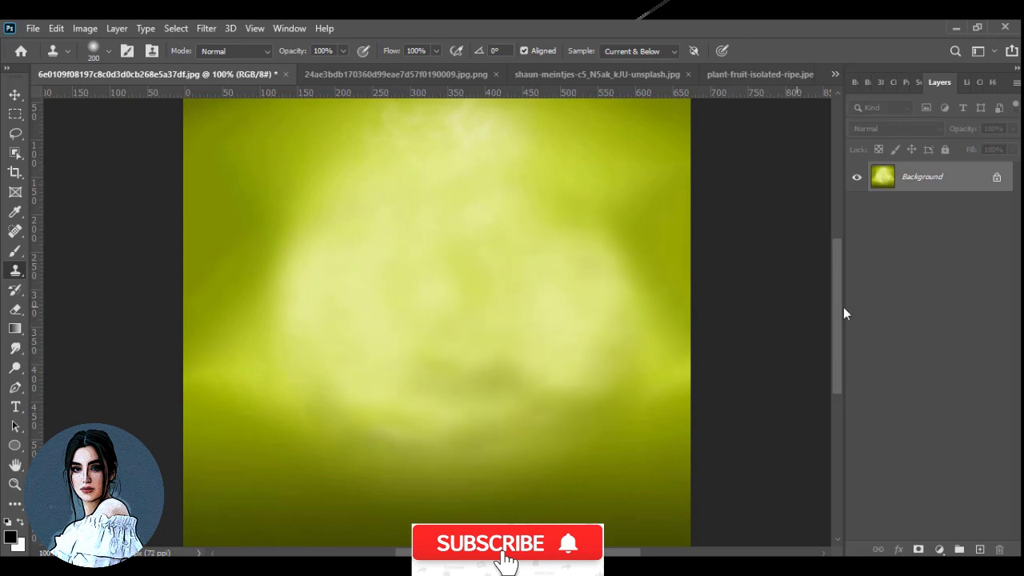
# Open the coffee cup image and drag it onto the green background.
pyautogui.click(647, 73)
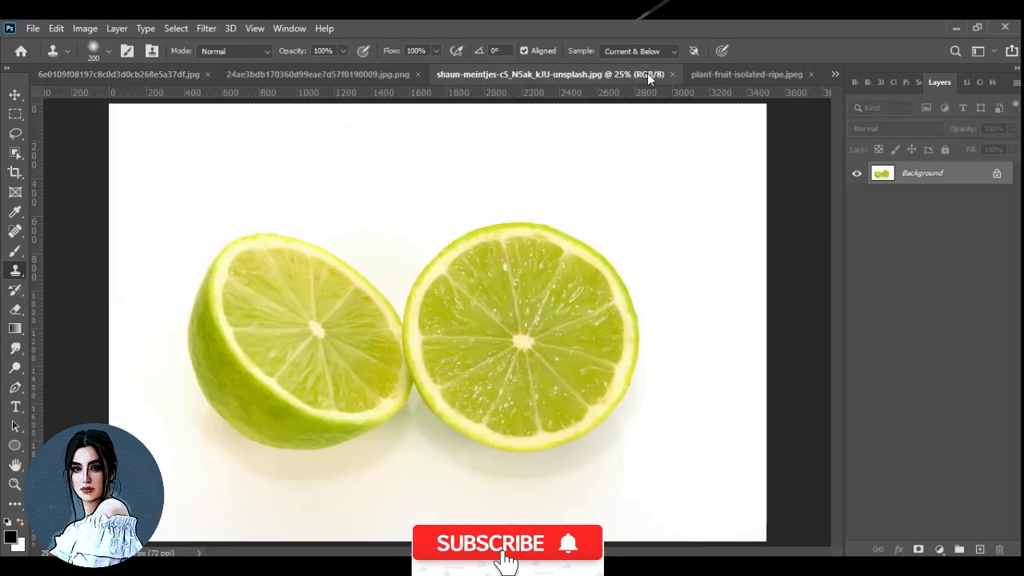
pyautogui.click(708, 75)
pyautogui.click(328, 72)
pyautogui.click(103, 78)
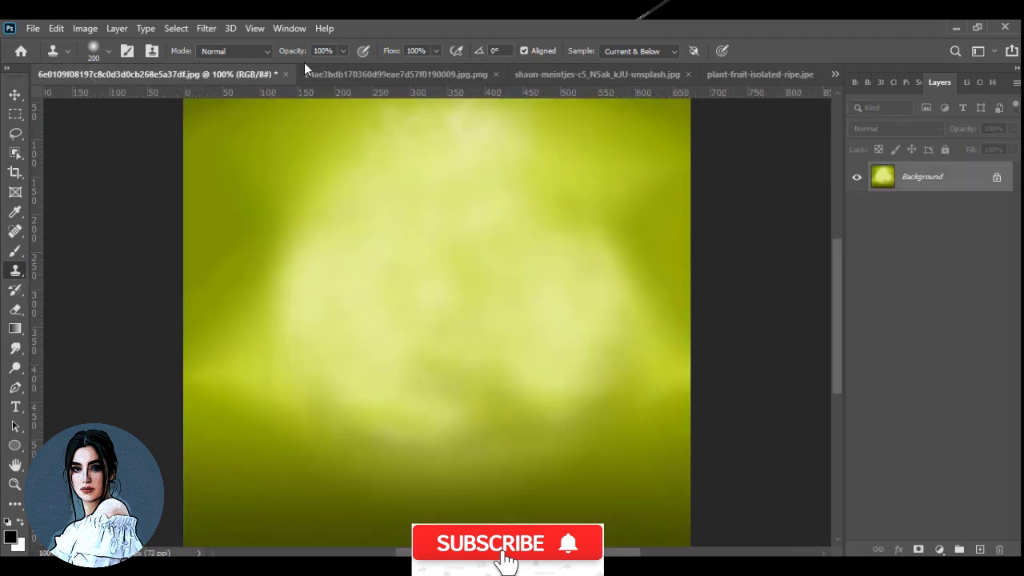
pyautogui.click(835, 74)
pyautogui.click(678, 80)
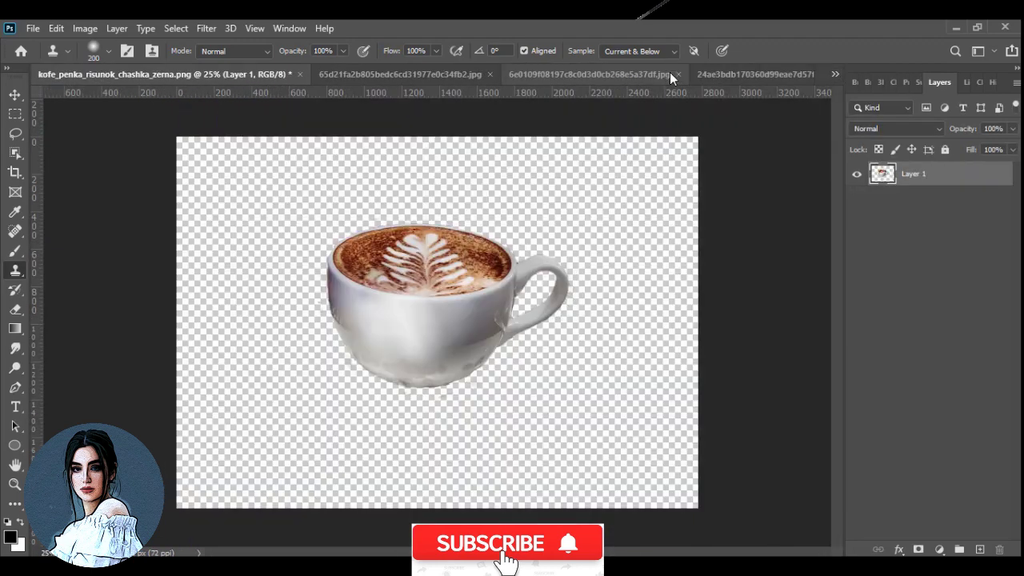
pyautogui.click(15, 94)
pyautogui.moveTo(389, 283)
pyautogui.mouseDown()
pyautogui.moveTo(621, 74)
pyautogui.moveTo(412, 341)
pyautogui.mouseUp()
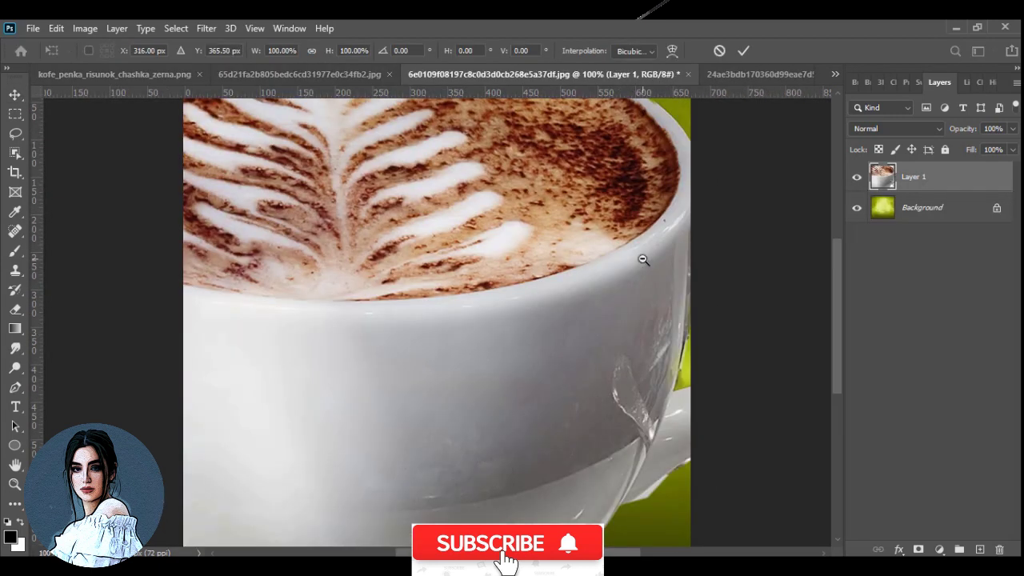
# Scale the cup to about a third, centre it nearly level, and commit.
pyautogui.moveTo(643, 259); pyautogui.dragTo(605, 293)
pyautogui.moveTo(765, 137); pyautogui.dragTo(644, 235)
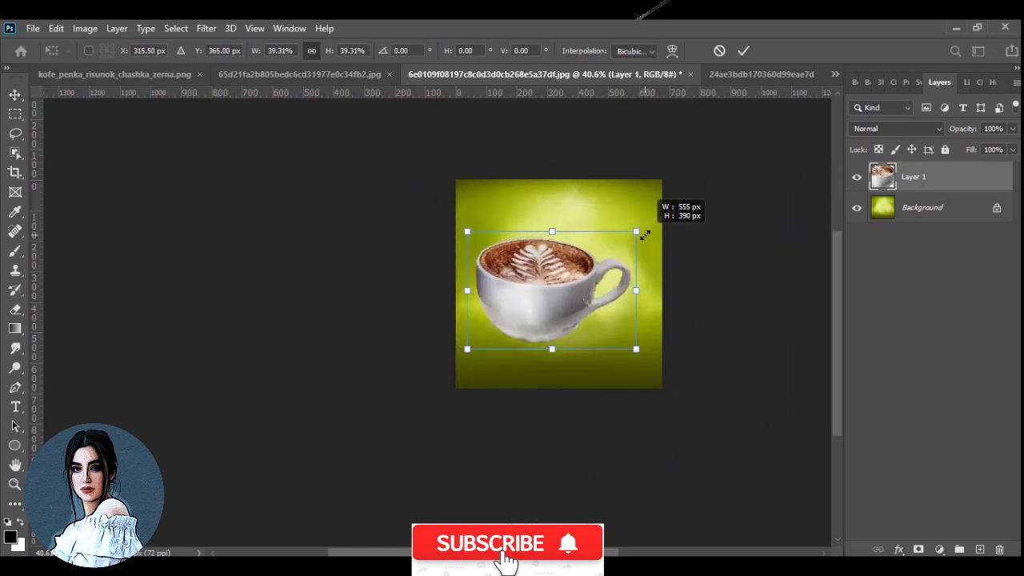
pyautogui.hotkey('ctrl', '+')
pyautogui.hotkey('ctrl', '+')
pyautogui.hotkey('ctrl', '+')
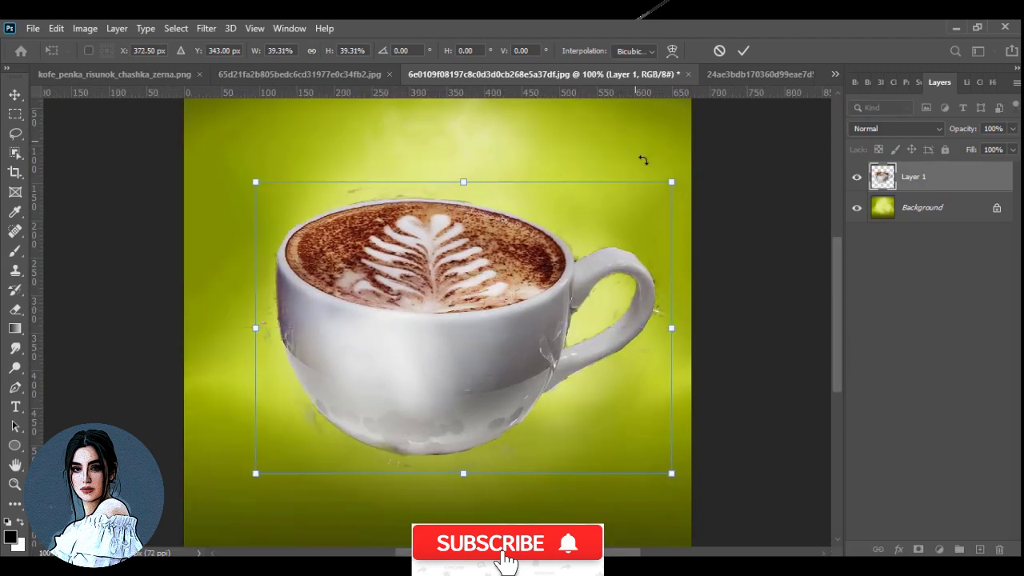
pyautogui.moveTo(643, 160)
pyautogui.mouseDown()
pyautogui.moveTo(652, 153)
pyautogui.moveTo(640, 190)
pyautogui.mouseUp()
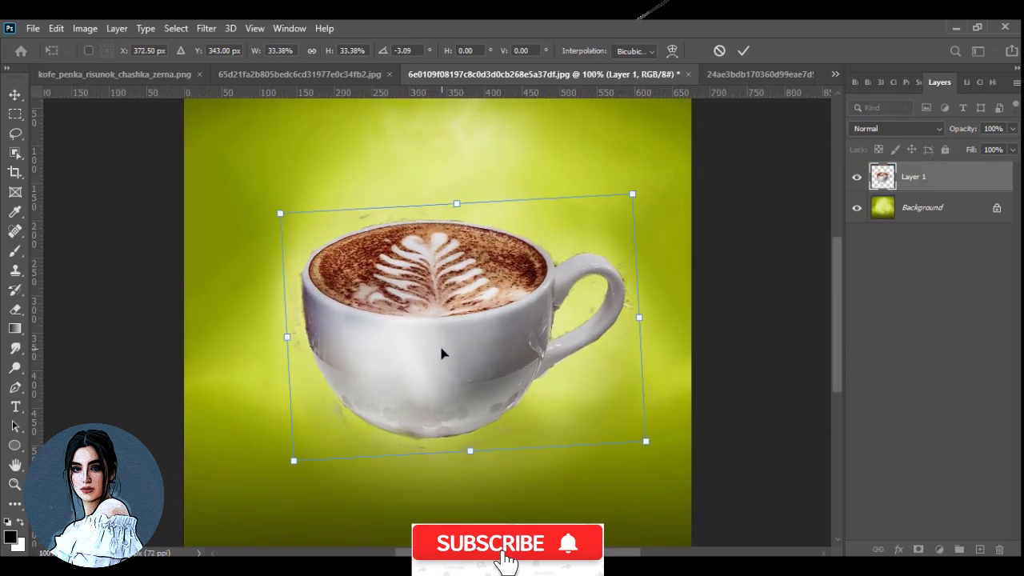
pyautogui.moveTo(441, 352); pyautogui.dragTo(447, 331)
pyautogui.moveTo(646, 174); pyautogui.dragTo(649, 171)
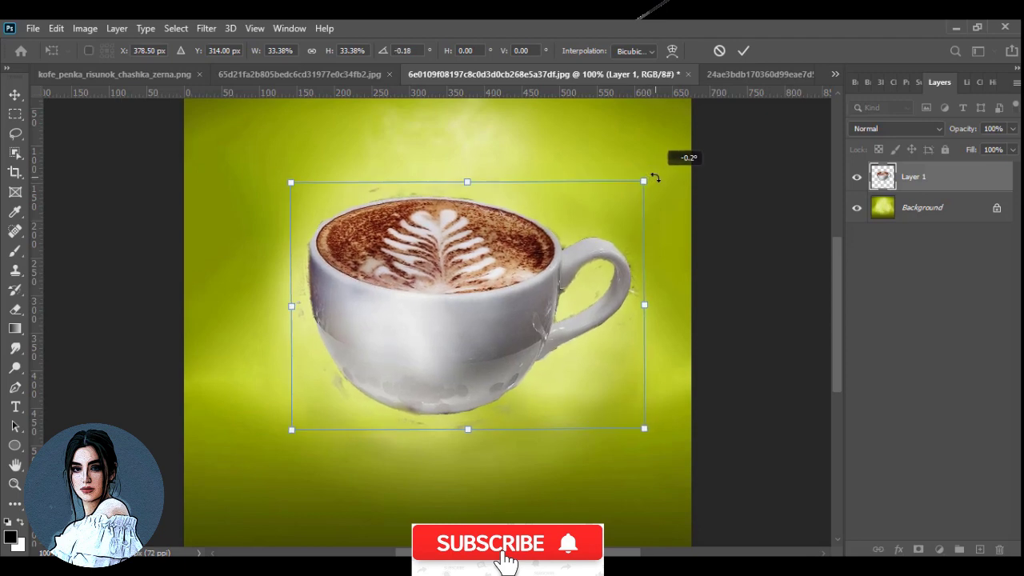
pyautogui.click(742, 51)
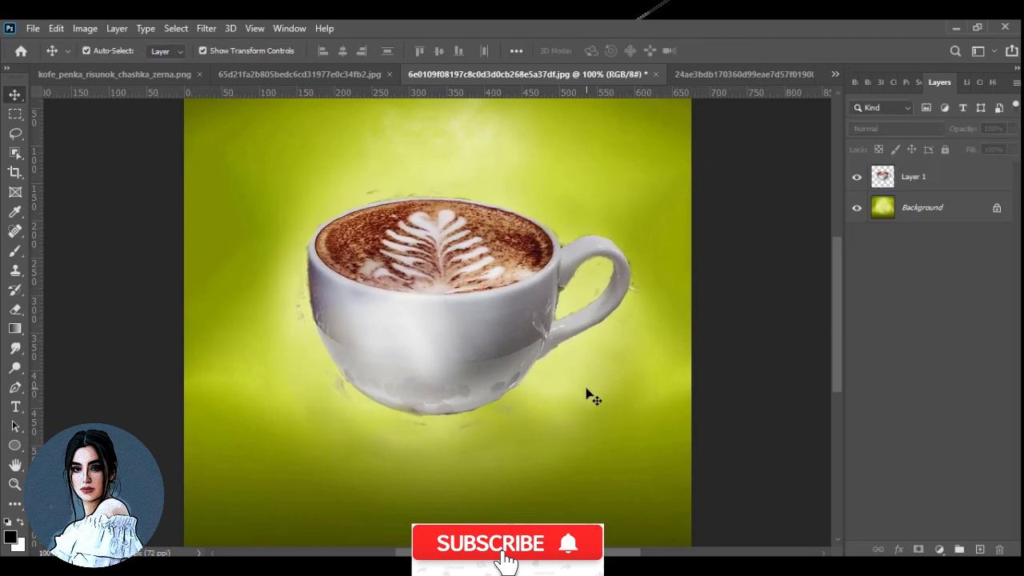
# Close the original kofe_penka coffee cup file.
pyautogui.click(706, 73)
pyautogui.click(437, 77)
pyautogui.click(229, 75)
pyautogui.click(112, 78)
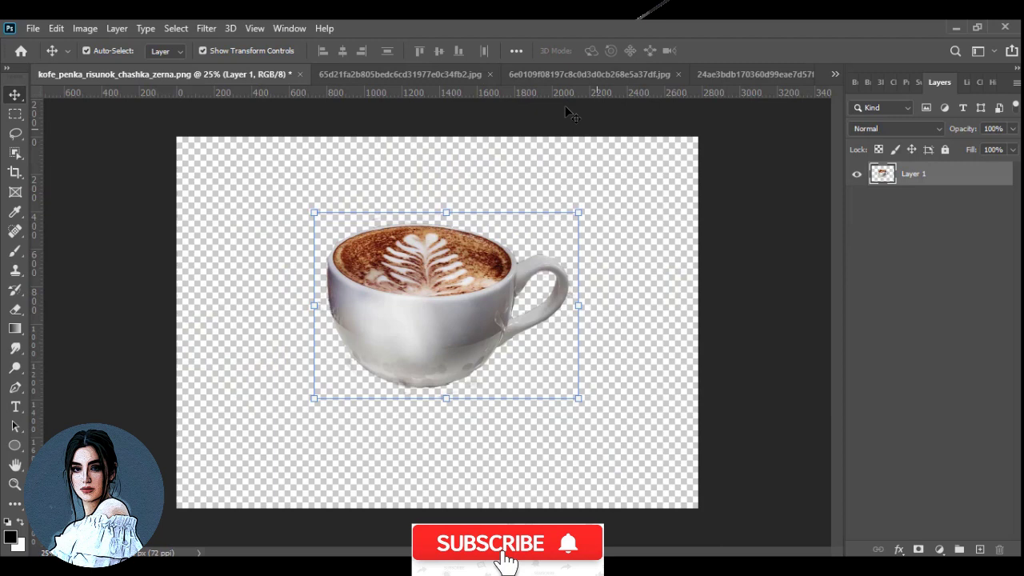
pyautogui.click(304, 74)
pyautogui.click(503, 232)
# Select the right lime half with Object and Quick Selection and cut it.
pyautogui.click(779, 74)
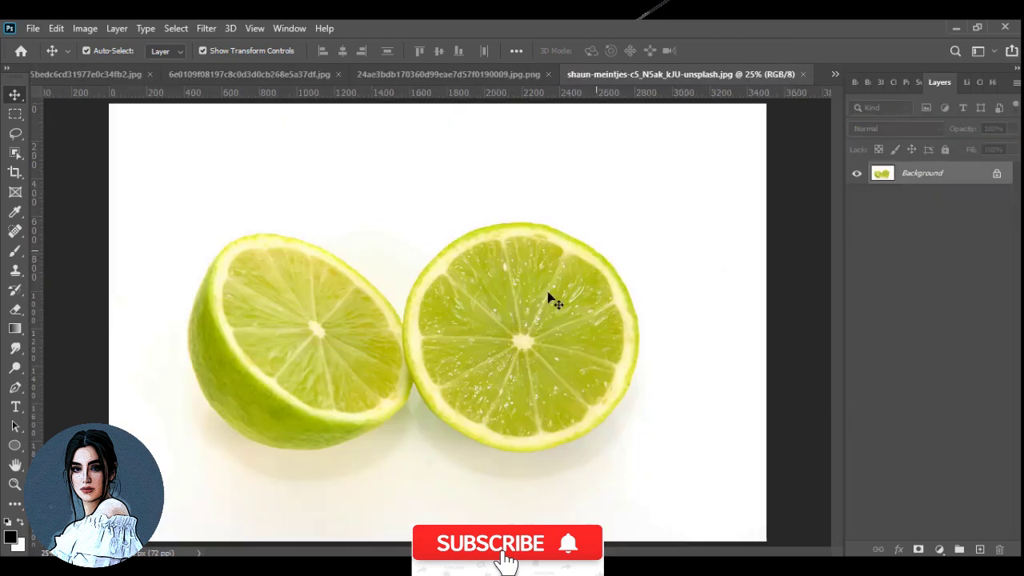
pyautogui.click(16, 152)
pyautogui.moveTo(377, 198); pyautogui.dragTo(710, 488)
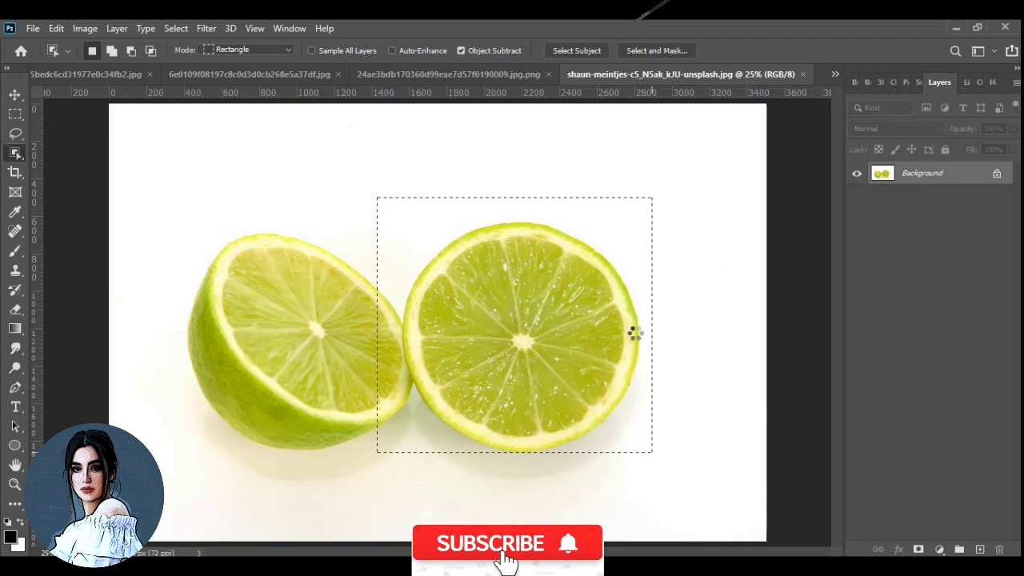
pyautogui.rightClick(15, 152)
pyautogui.click(90, 167)
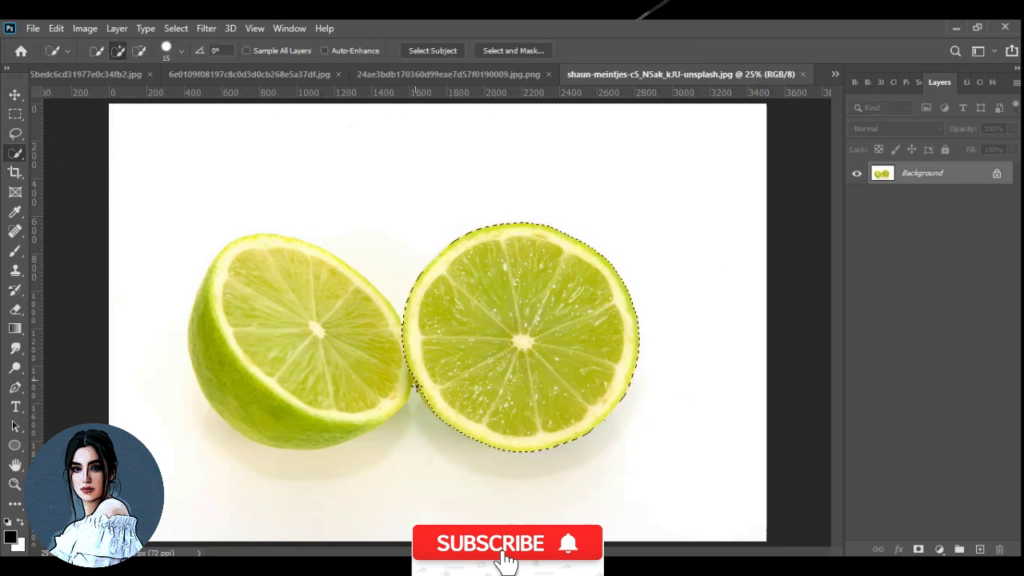
pyautogui.click(56, 28)
pyautogui.click(200, 115)
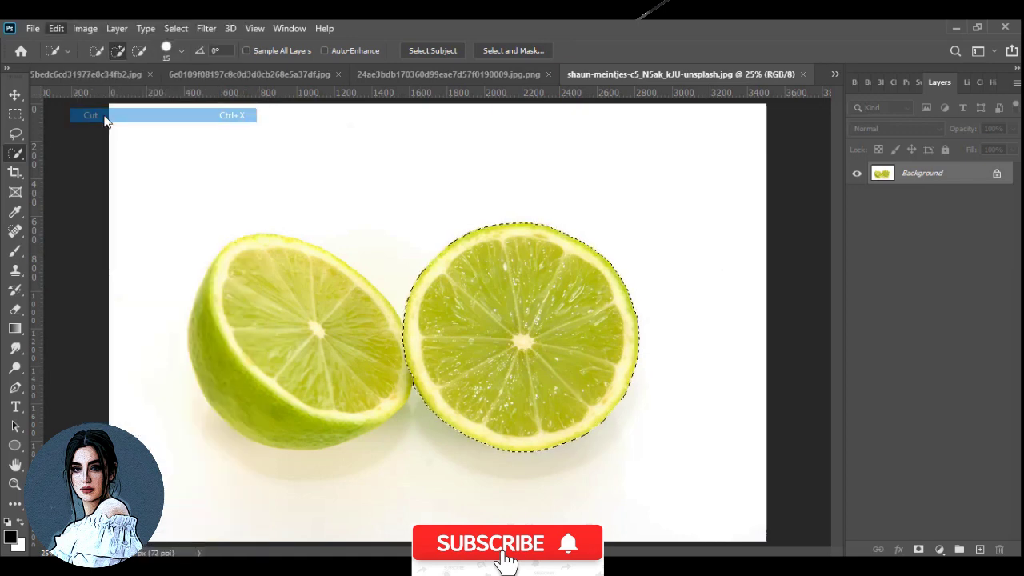
pyautogui.click(212, 74)
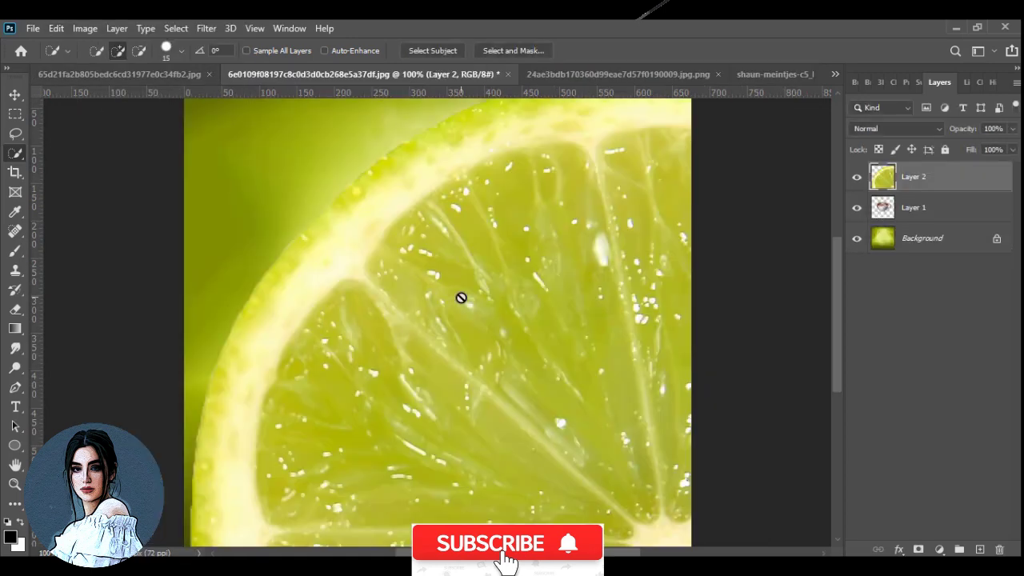
# Shrink the lime slice to about a quarter and move it over the cup.
pyautogui.hotkey('ctrl', 't')
pyautogui.moveTo(382, 386); pyautogui.dragTo(430, 433)
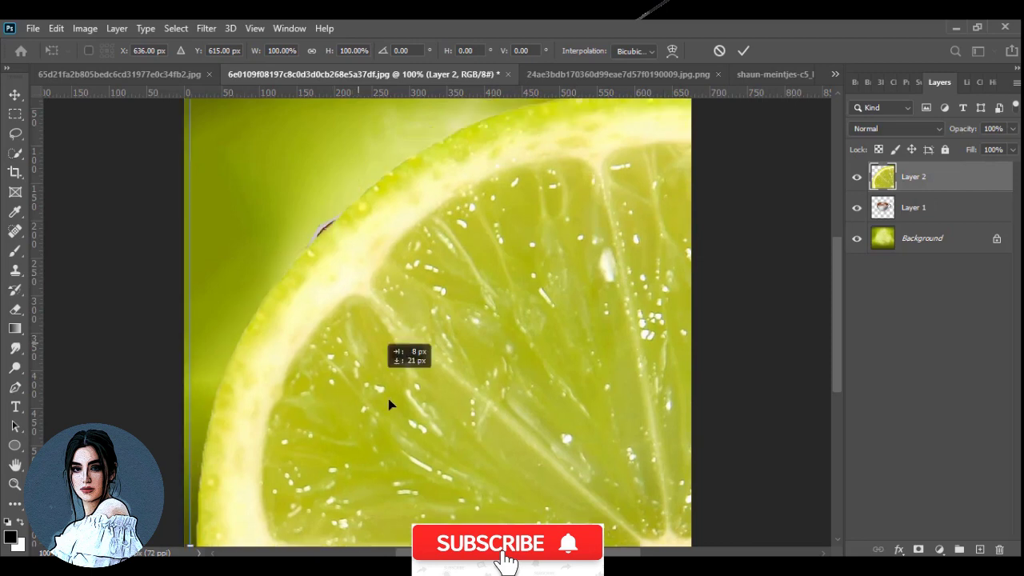
pyautogui.moveTo(232, 142); pyautogui.dragTo(589, 485)
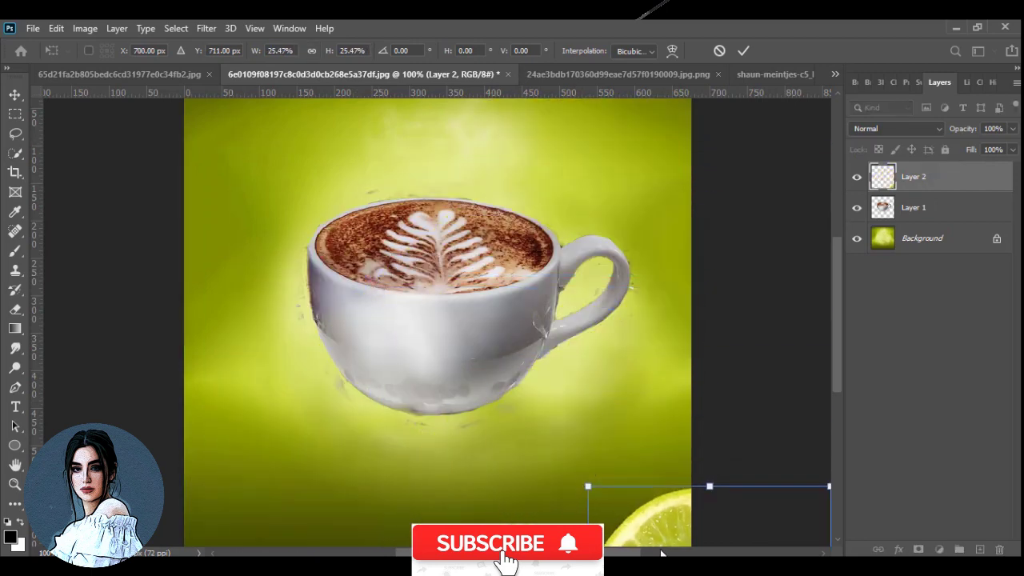
pyautogui.moveTo(745, 503); pyautogui.dragTo(456, 229)
pyautogui.moveTo(548, 210); pyautogui.dragTo(525, 227)
pyautogui.moveTo(424, 331); pyautogui.dragTo(434, 267)
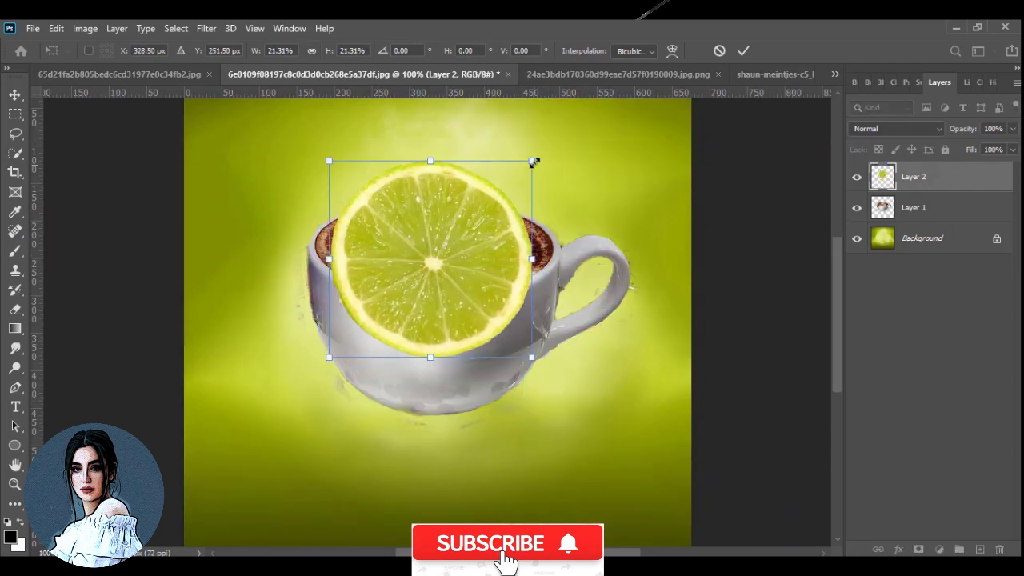
# Skew the lime slice's corners so it lies flat across the cup rim.
pyautogui.rightClick(442, 264)
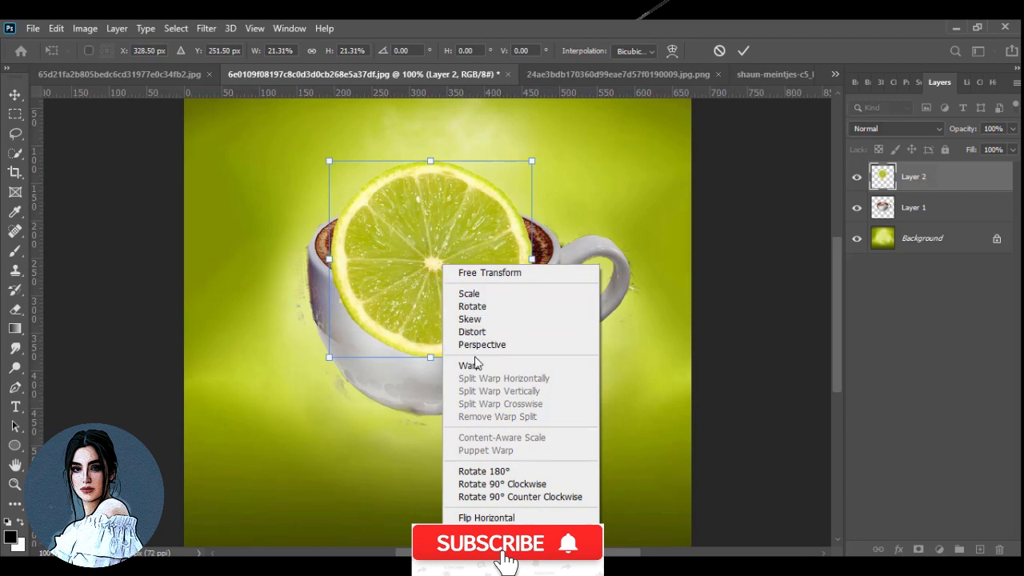
pyautogui.click(482, 319)
pyautogui.moveTo(529, 358)
pyautogui.mouseDown()
pyautogui.moveTo(514, 302)
pyautogui.moveTo(528, 290)
pyautogui.mouseUp()
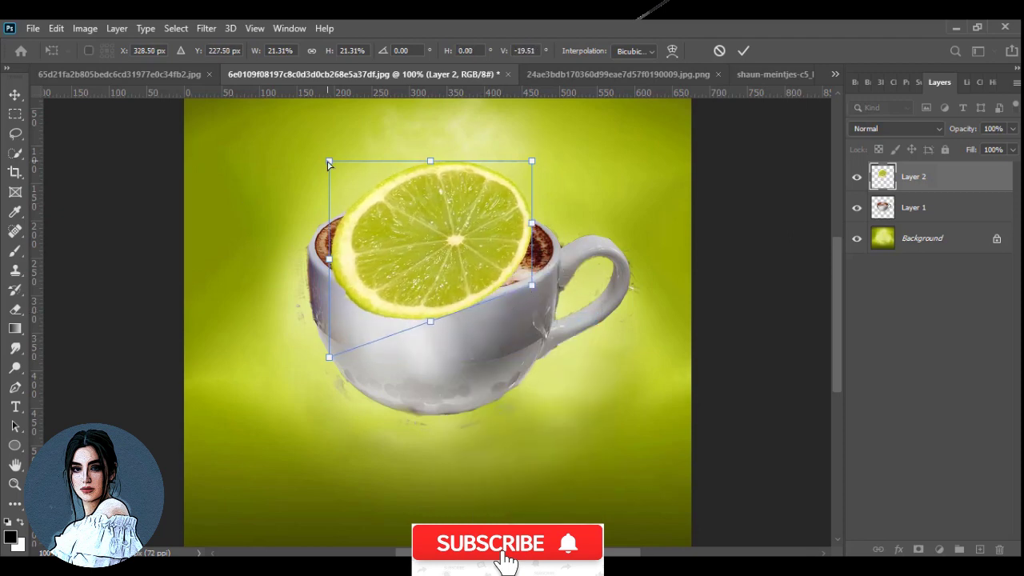
pyautogui.moveTo(329, 161); pyautogui.dragTo(329, 214)
pyautogui.moveTo(327, 359); pyautogui.dragTo(329, 284)
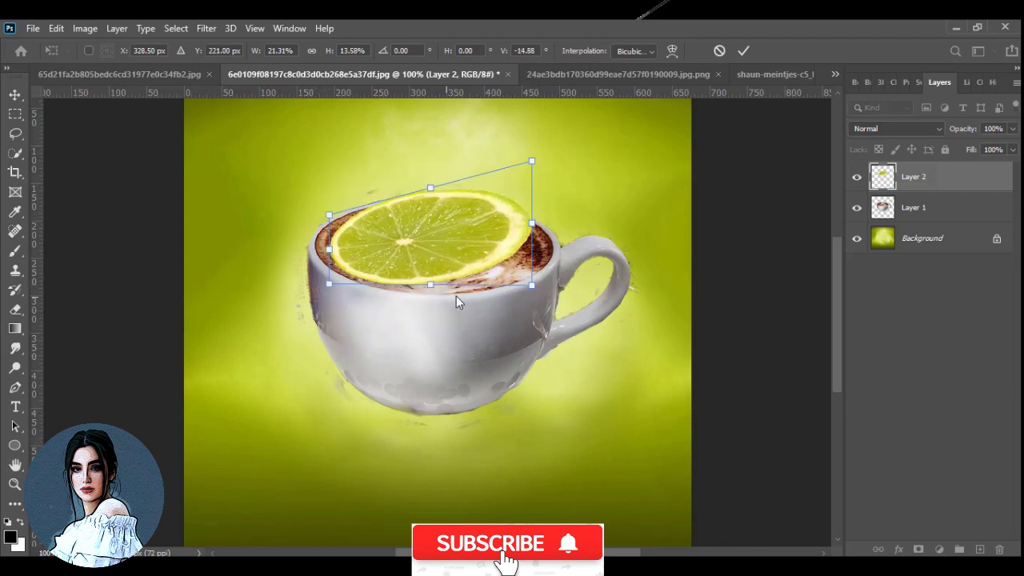
pyautogui.moveTo(525, 290); pyautogui.dragTo(537, 293)
pyautogui.moveTo(531, 161); pyautogui.dragTo(538, 211)
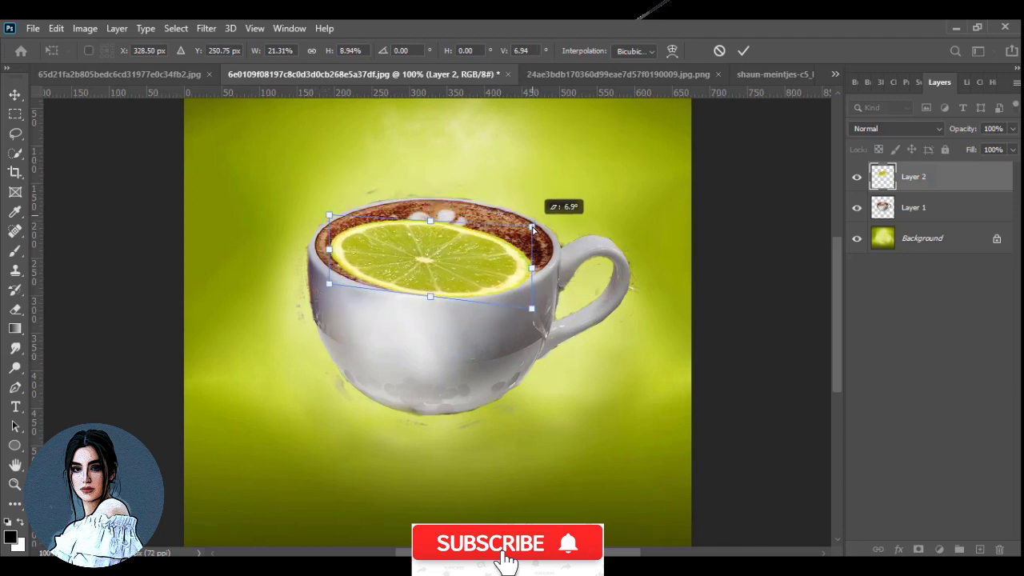
pyautogui.moveTo(429, 218); pyautogui.dragTo(435, 226)
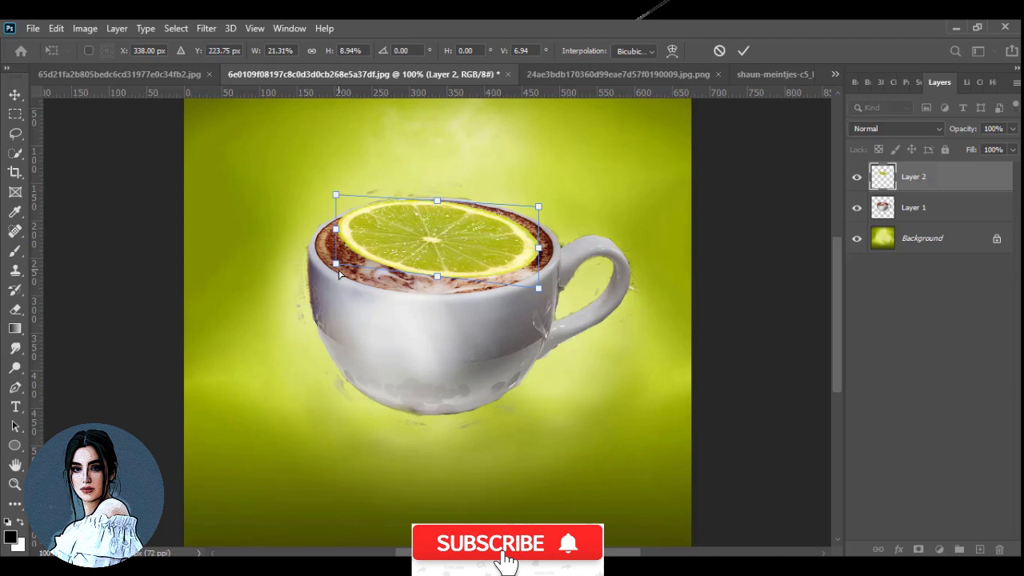
pyautogui.moveTo(339, 274)
pyautogui.mouseDown()
pyautogui.moveTo(416, 288)
pyautogui.moveTo(411, 331)
pyautogui.moveTo(568, 333)
pyautogui.mouseUp()
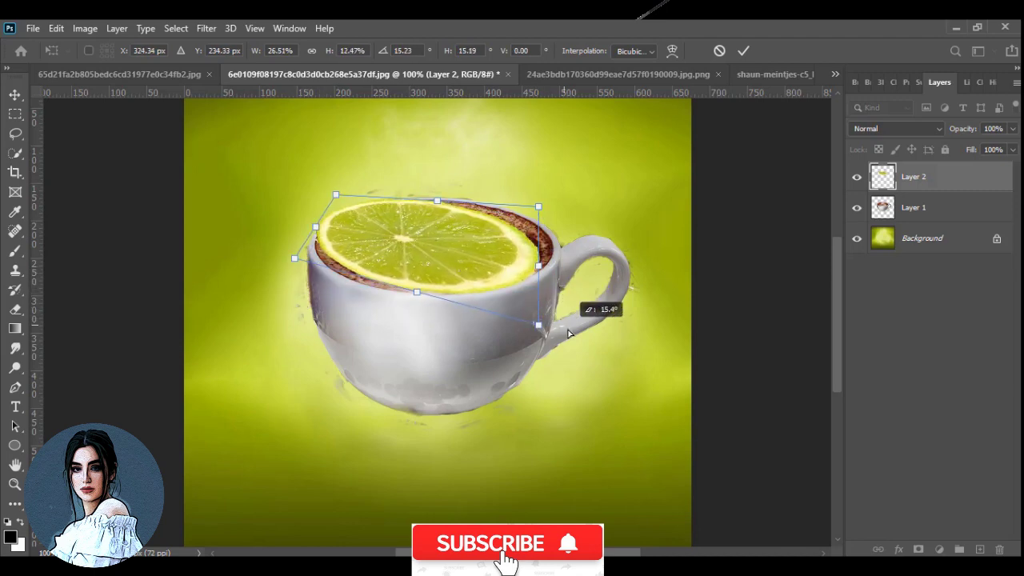
pyautogui.moveTo(457, 245); pyautogui.dragTo(469, 251)
# Scale the lime slice narrower and taller and move it onto the rim.
pyautogui.keyDown('ctrl'); pyautogui.click(487, 241); pyautogui.keyUp('ctrl')
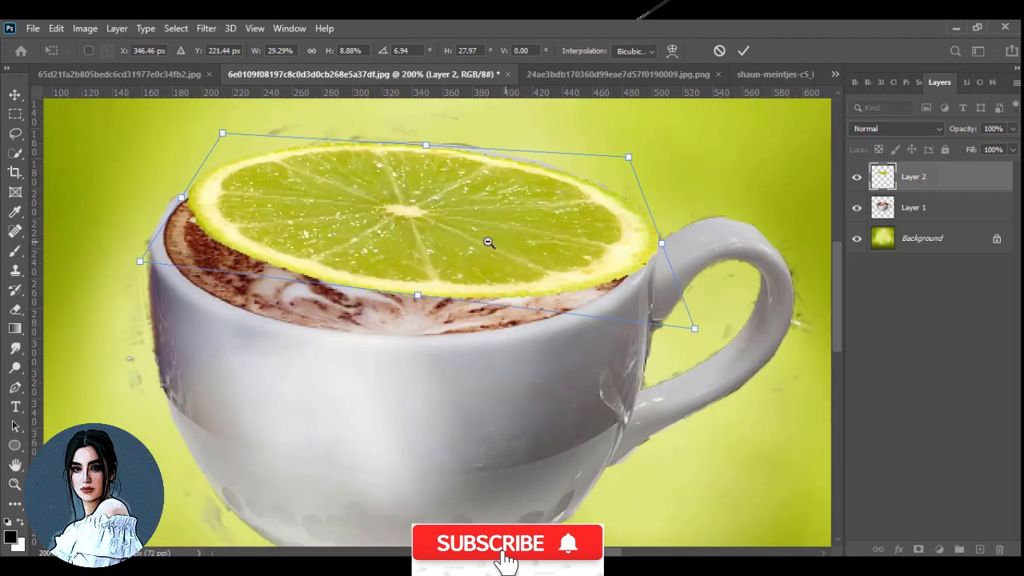
pyautogui.rightClick(462, 243)
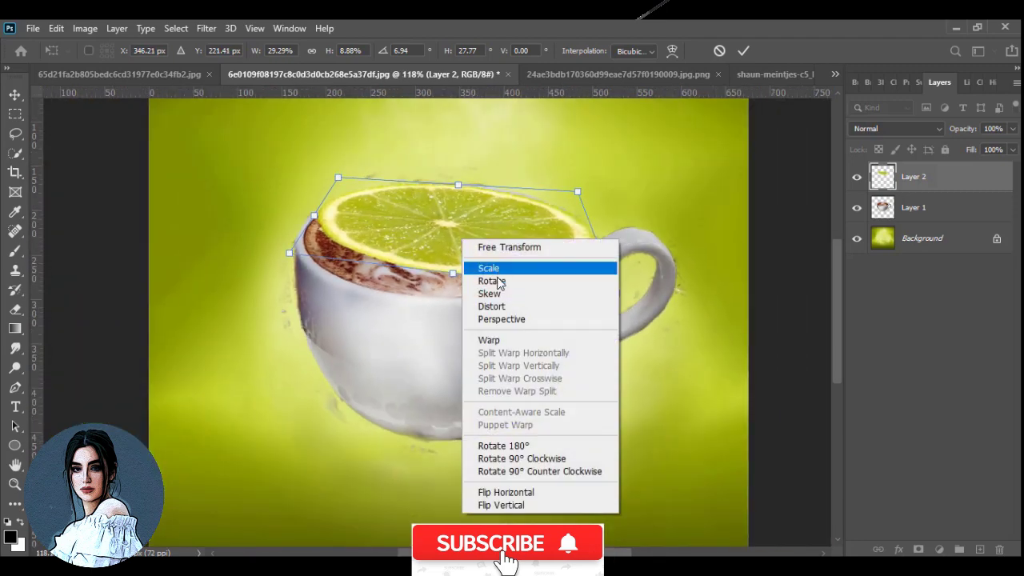
pyautogui.click(489, 280)
pyautogui.moveTo(452, 273); pyautogui.dragTo(449, 310)
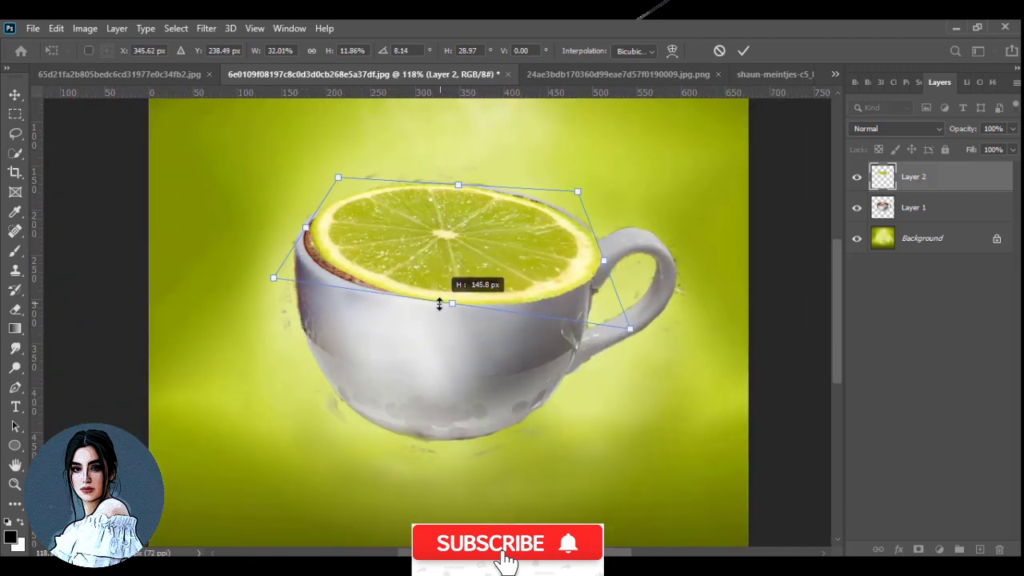
pyautogui.moveTo(468, 229); pyautogui.dragTo(462, 235)
pyautogui.moveTo(598, 268); pyautogui.dragTo(583, 256)
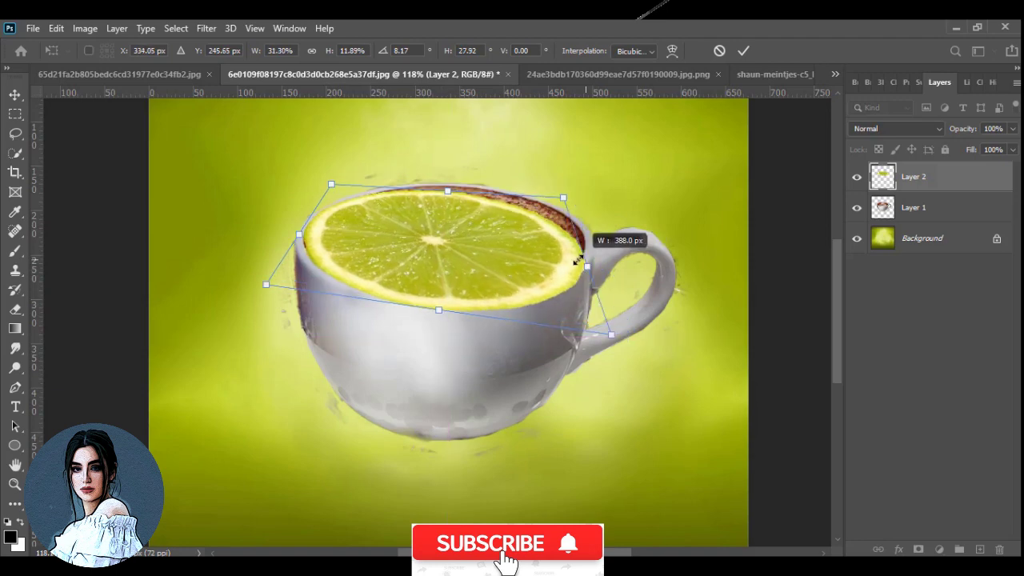
pyautogui.moveTo(511, 268); pyautogui.dragTo(511, 258)
# Skew the lime's left and right sides to match the rim and commit.
pyautogui.rightClick(390, 236)
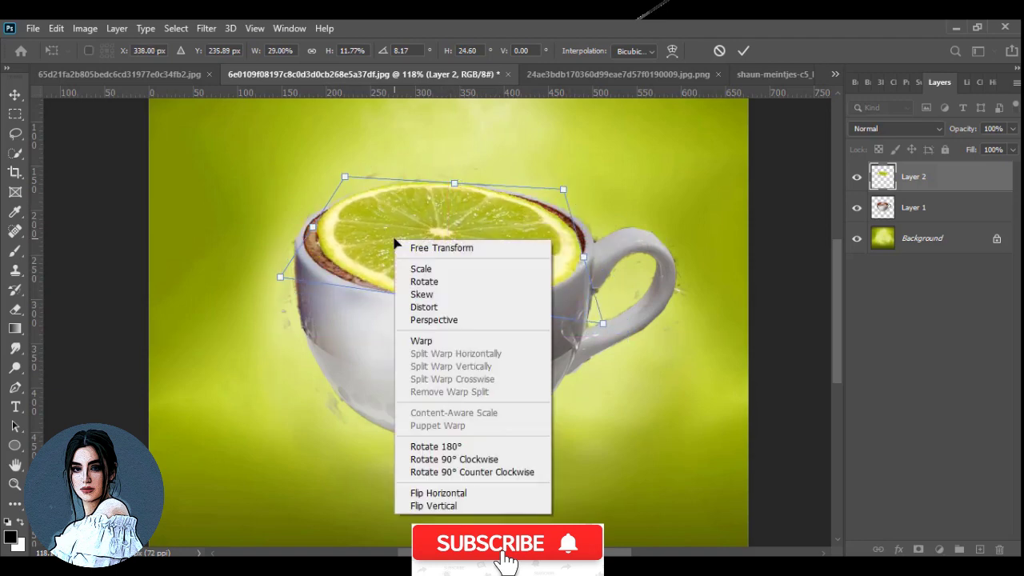
pyautogui.click(441, 293)
pyautogui.moveTo(280, 277); pyautogui.dragTo(274, 267)
pyautogui.moveTo(605, 330); pyautogui.dragTo(607, 314)
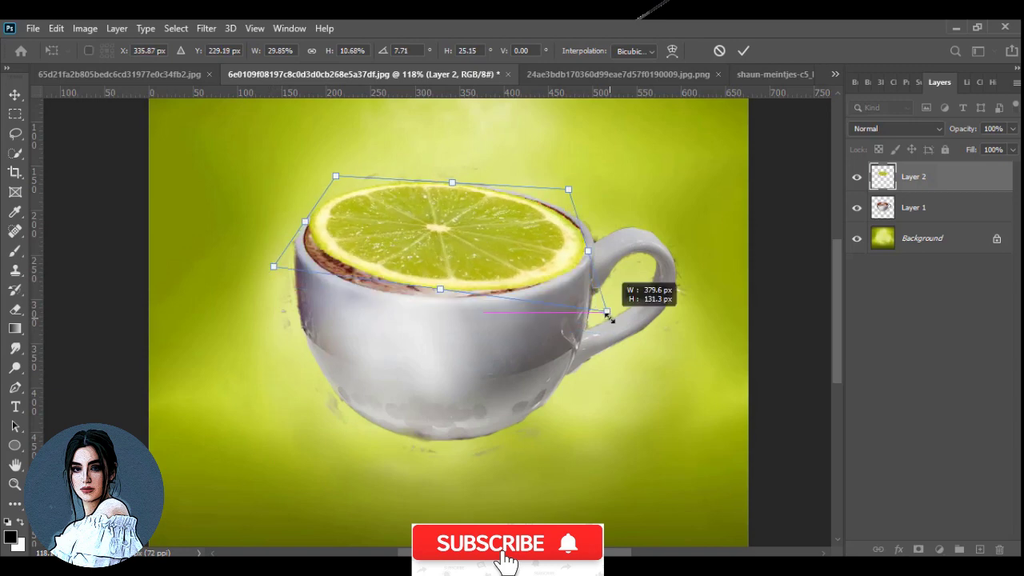
pyautogui.rightClick(515, 244)
pyautogui.click(564, 296)
pyautogui.moveTo(590, 263); pyautogui.dragTo(539, 264)
pyautogui.rightClick(539, 263)
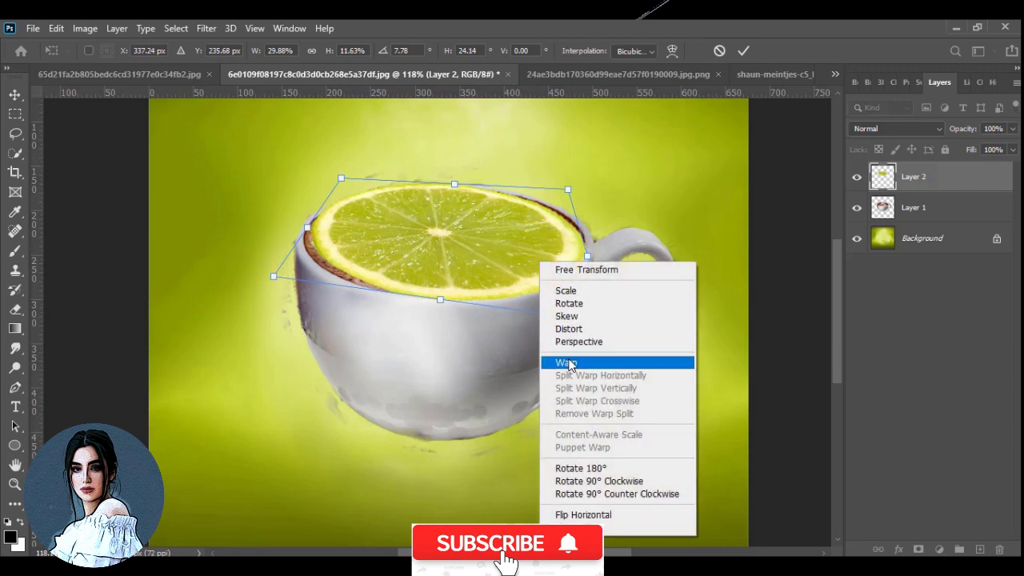
pyautogui.click(566, 362)
pyautogui.click(743, 50)
# Reselect the lime slice layer and start Free Transform on it again.
pyautogui.press('w')
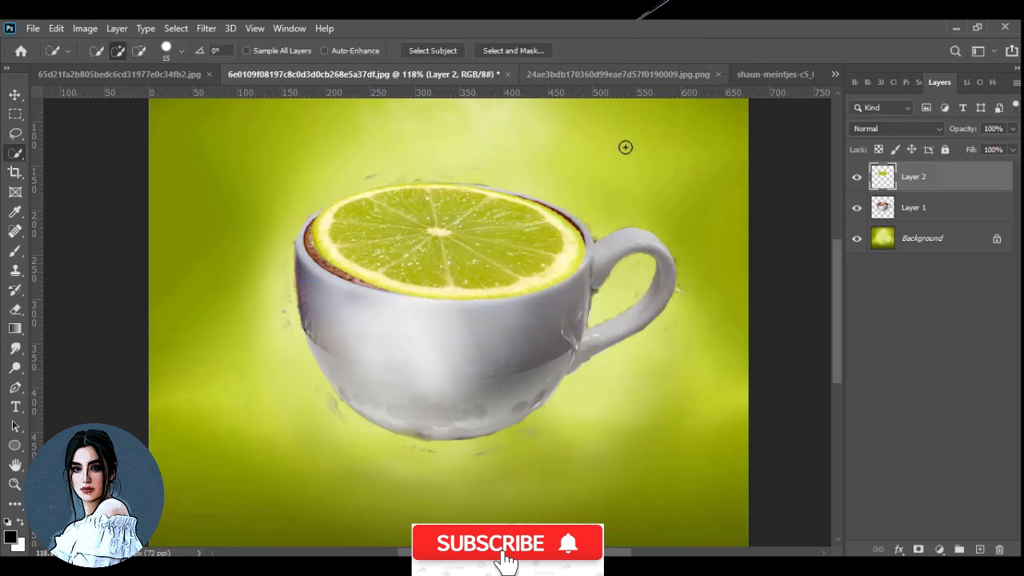
pyautogui.rightClick(494, 222)
pyautogui.press('Escape')
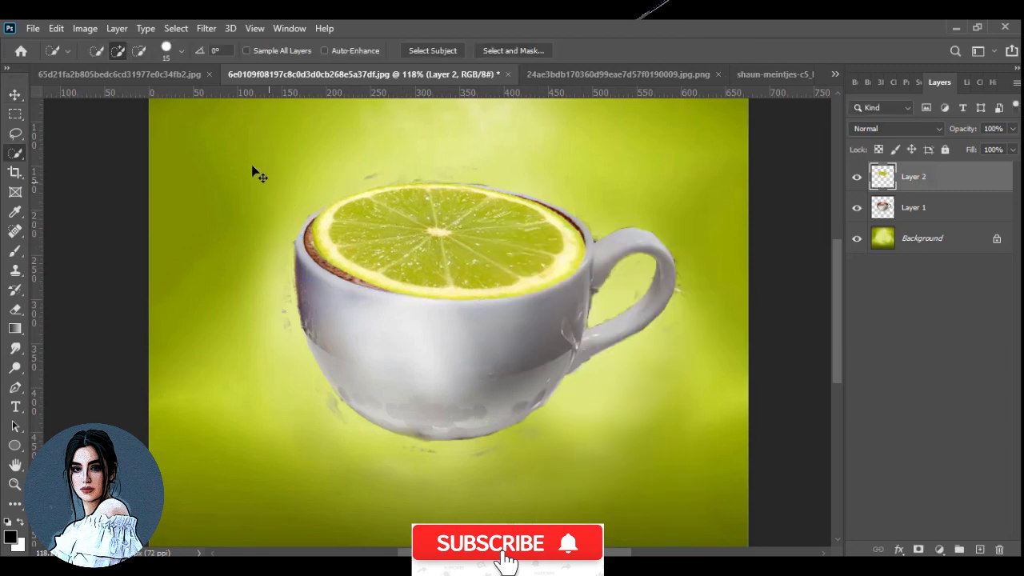
pyautogui.click(14, 96)
pyautogui.rightClick(516, 267)
pyautogui.rightClick(491, 239)
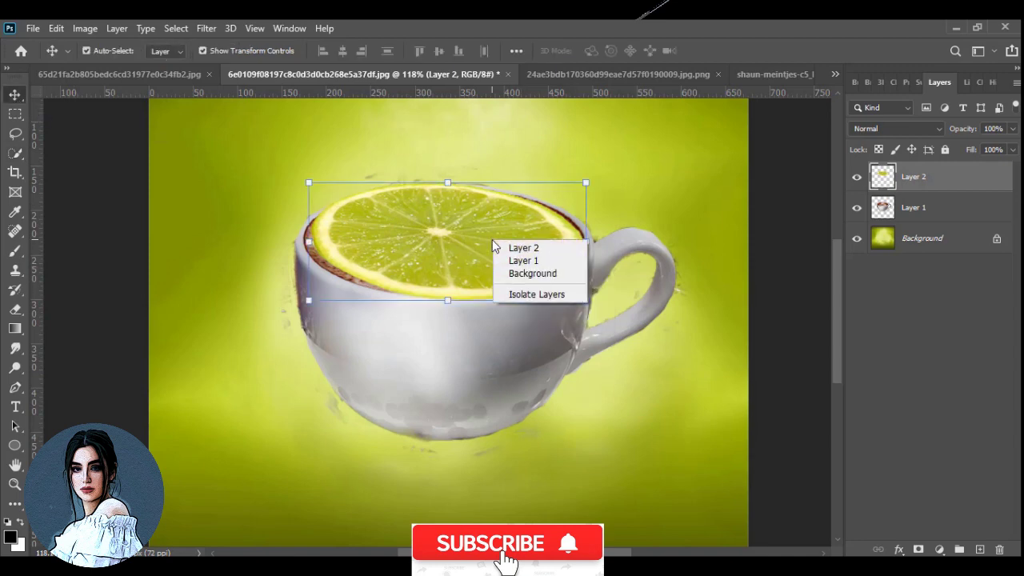
pyautogui.click(56, 28)
pyautogui.click(88, 349)
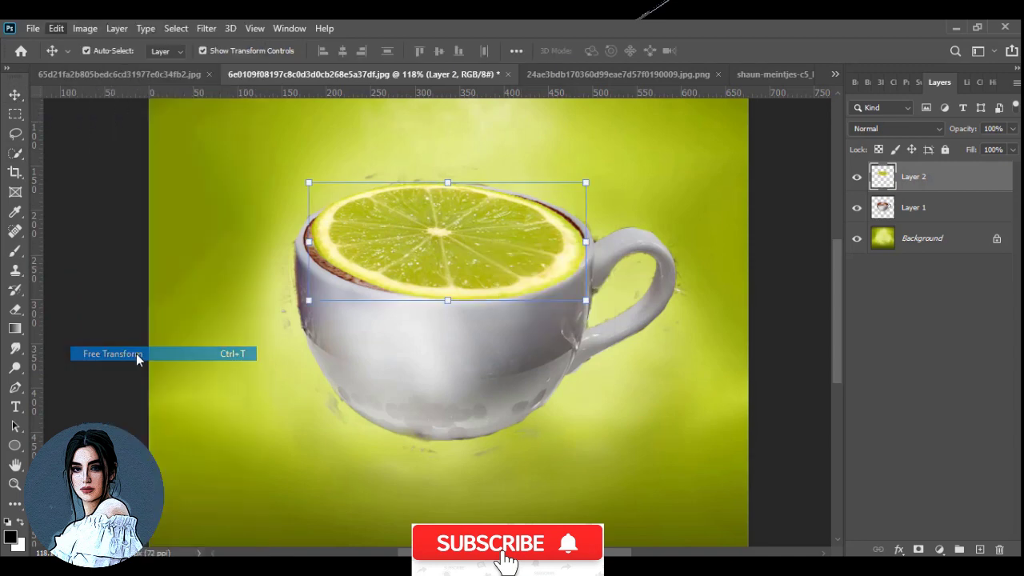
# Warp the lime's edges out to the cup rim and commit.
pyautogui.rightClick(565, 255)
pyautogui.click(591, 350)
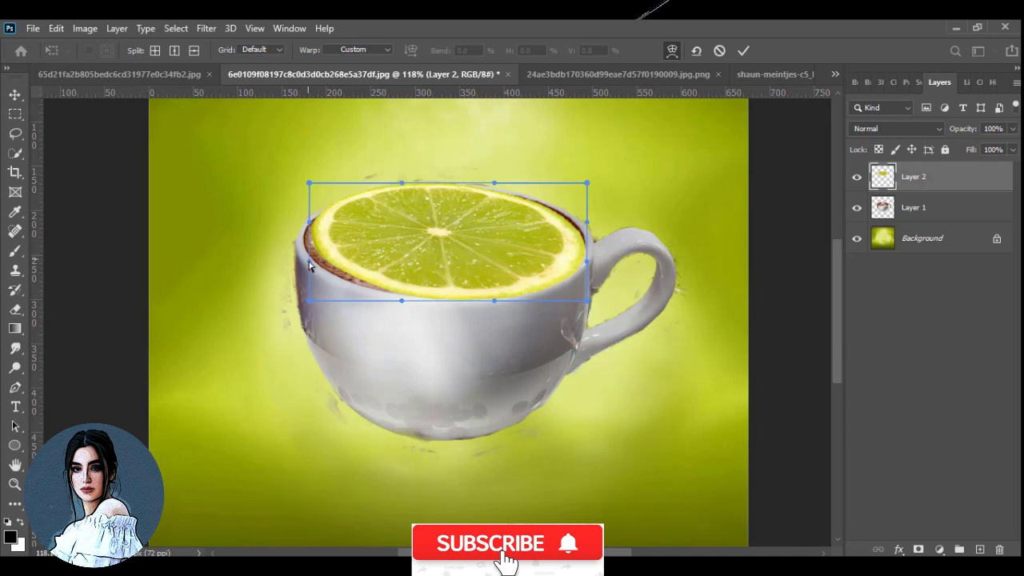
pyautogui.moveTo(310, 267); pyautogui.dragTo(279, 274)
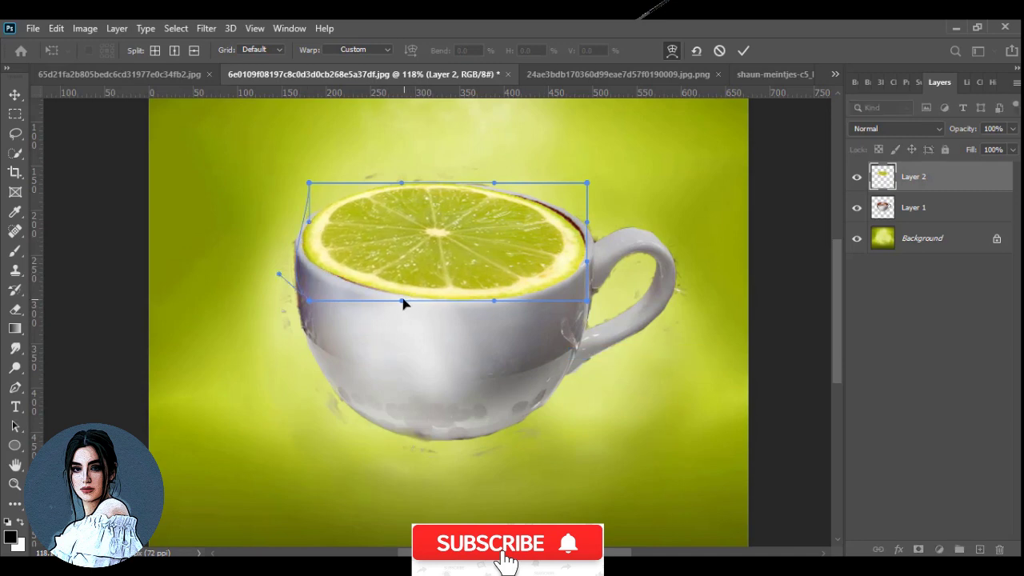
pyautogui.moveTo(584, 228); pyautogui.dragTo(595, 214)
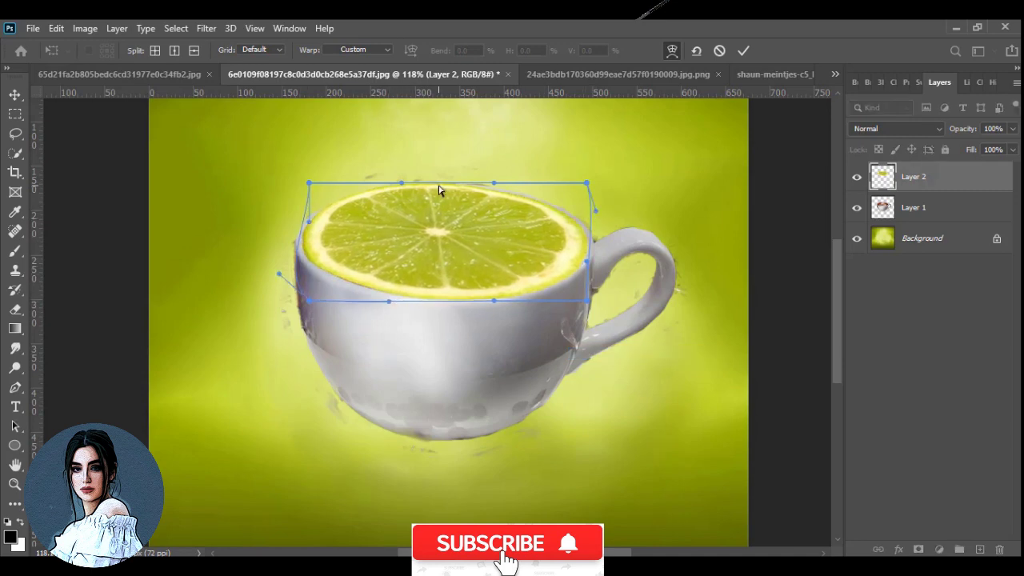
pyautogui.moveTo(438, 190)
pyautogui.mouseDown()
pyautogui.moveTo(399, 195)
pyautogui.moveTo(420, 193)
pyautogui.mouseUp()
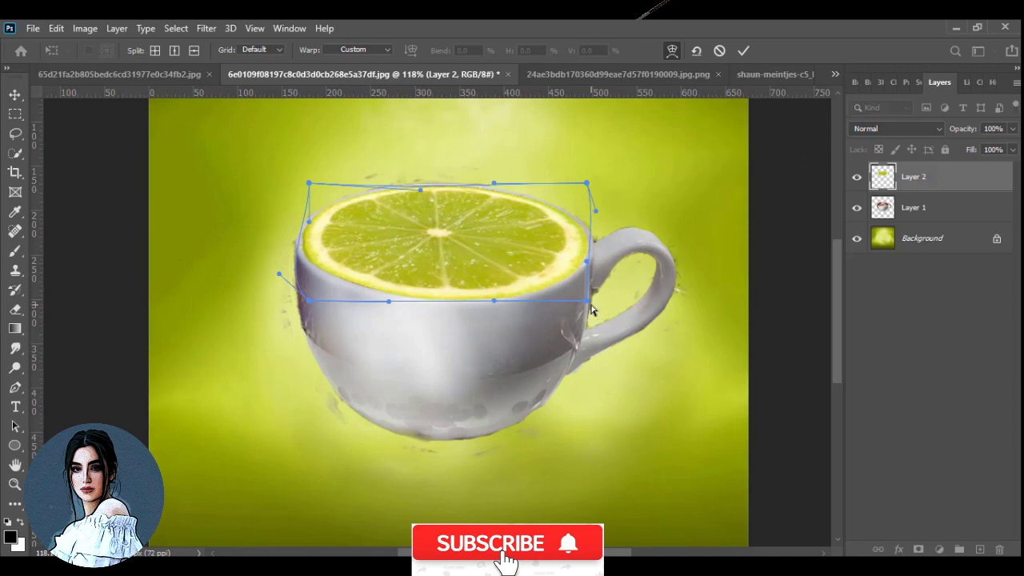
pyautogui.moveTo(386, 301); pyautogui.dragTo(384, 309)
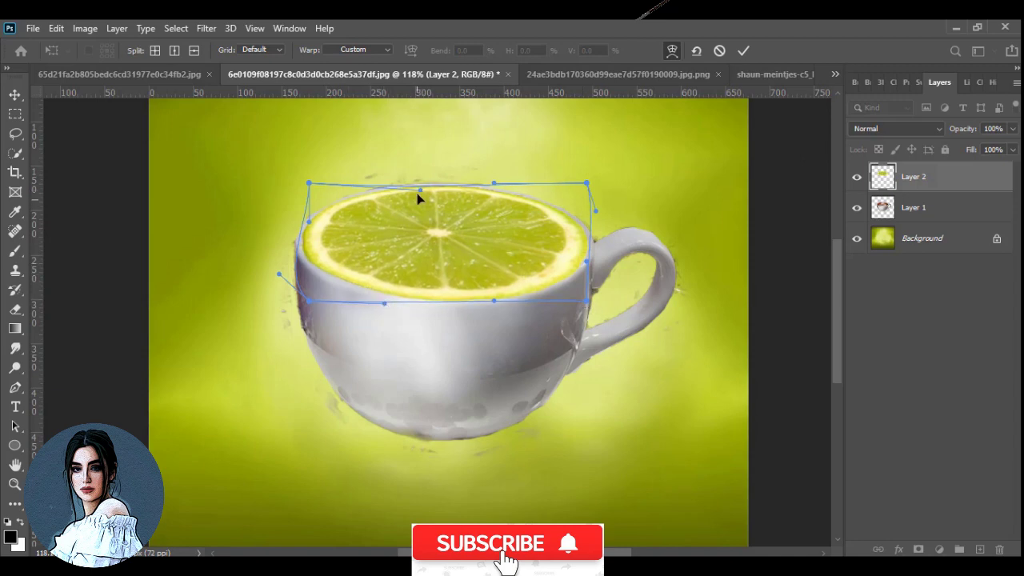
pyautogui.click(743, 50)
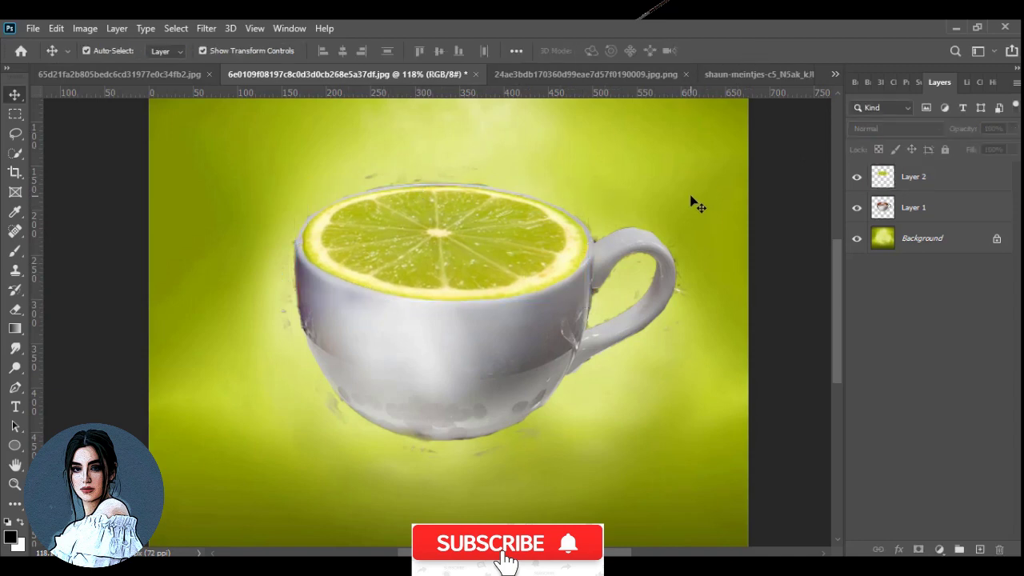
# Apply Levels to the lime slice with black input 23.
pyautogui.click(84, 28)
pyautogui.moveTo(108, 67)
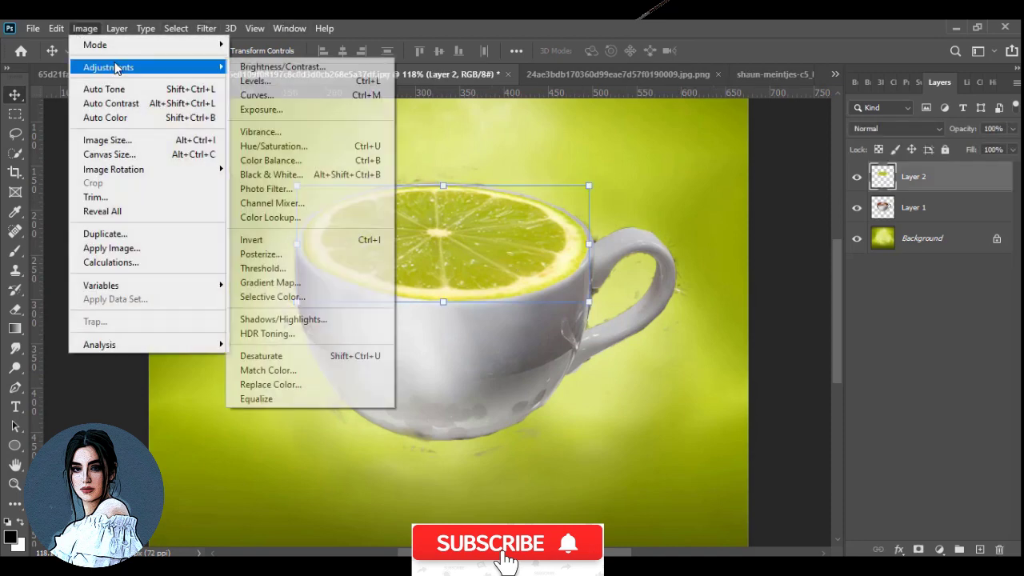
pyautogui.click(256, 81)
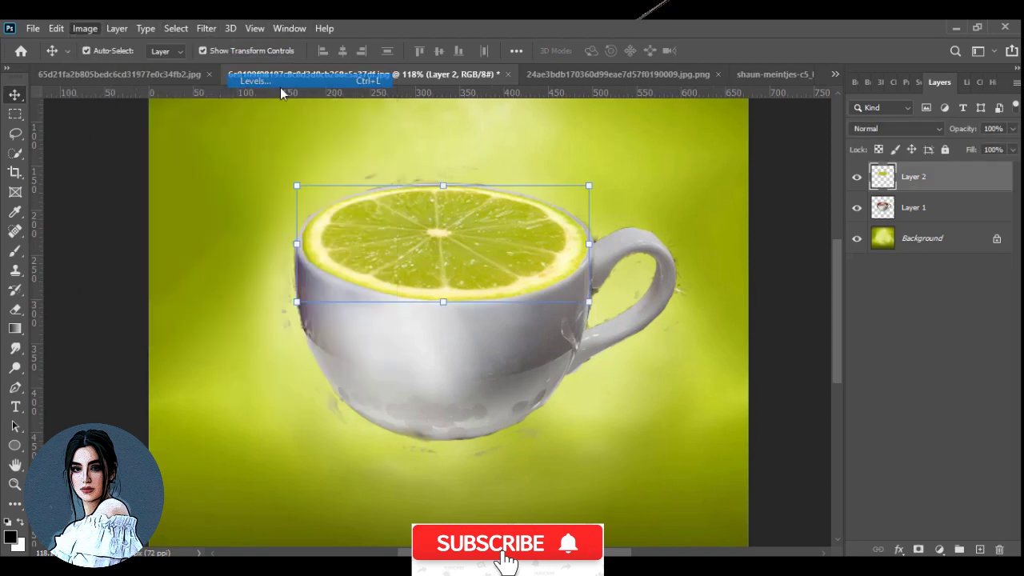
pyautogui.moveTo(659, 317); pyautogui.dragTo(650, 317)
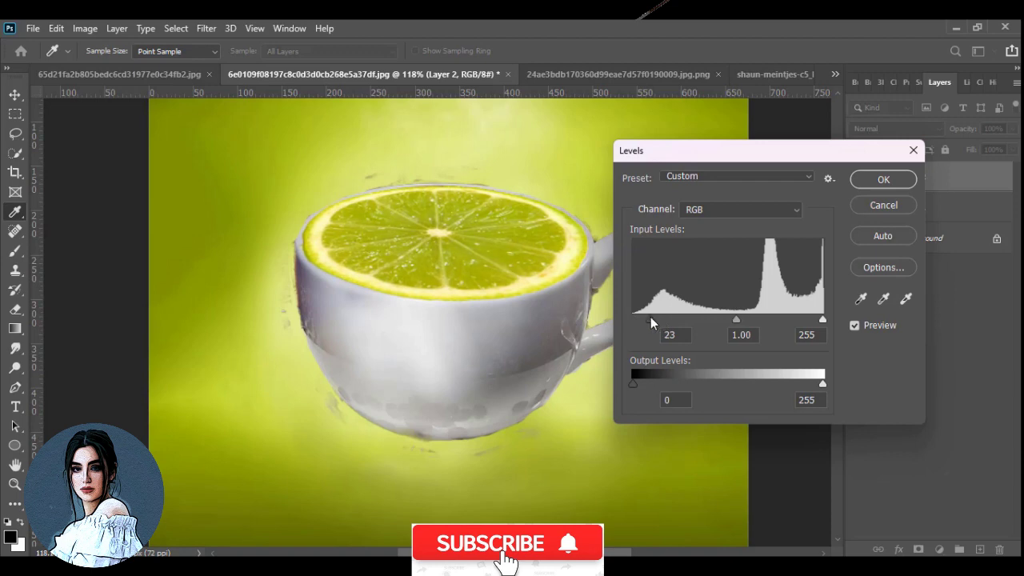
pyautogui.click(862, 181)
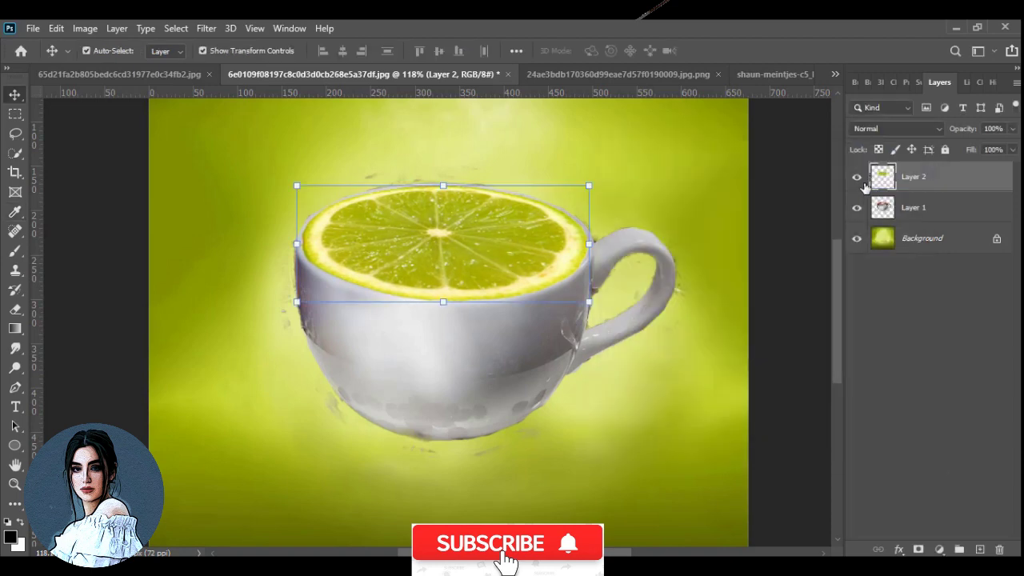
# Apply Vibrance +3 and Saturation +7 to the lime slice.
pyautogui.click(80, 29)
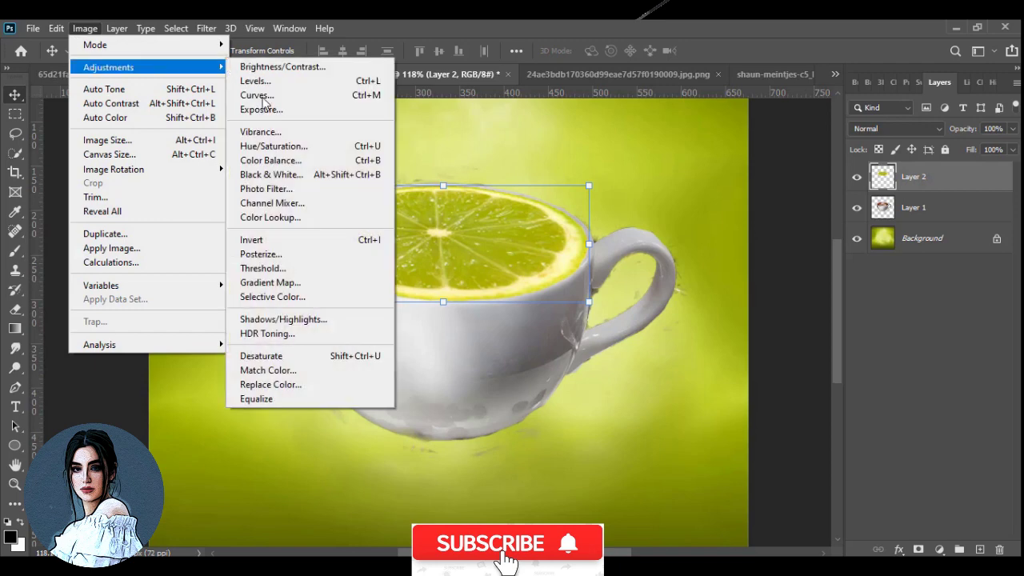
pyautogui.click(264, 131)
pyautogui.moveTo(775, 171); pyautogui.dragTo(782, 171)
pyautogui.moveTo(775, 212); pyautogui.dragTo(780, 212)
pyautogui.moveTo(782, 171); pyautogui.dragTo(775, 173)
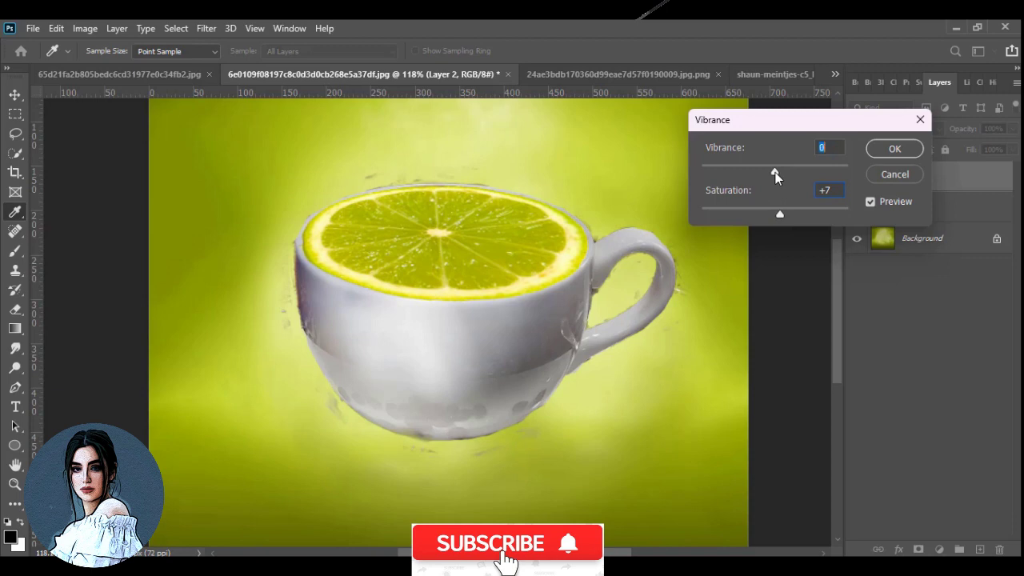
pyautogui.click(893, 148)
# Bring up the purple-background halved lime photo.
pyautogui.click(576, 72)
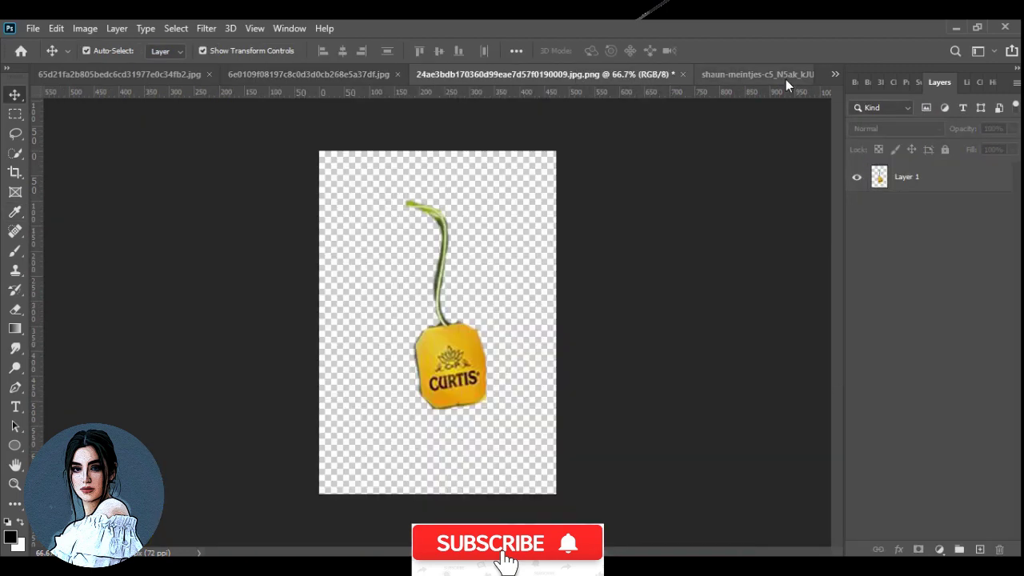
pyautogui.click(780, 73)
pyautogui.click(835, 73)
pyautogui.click(672, 145)
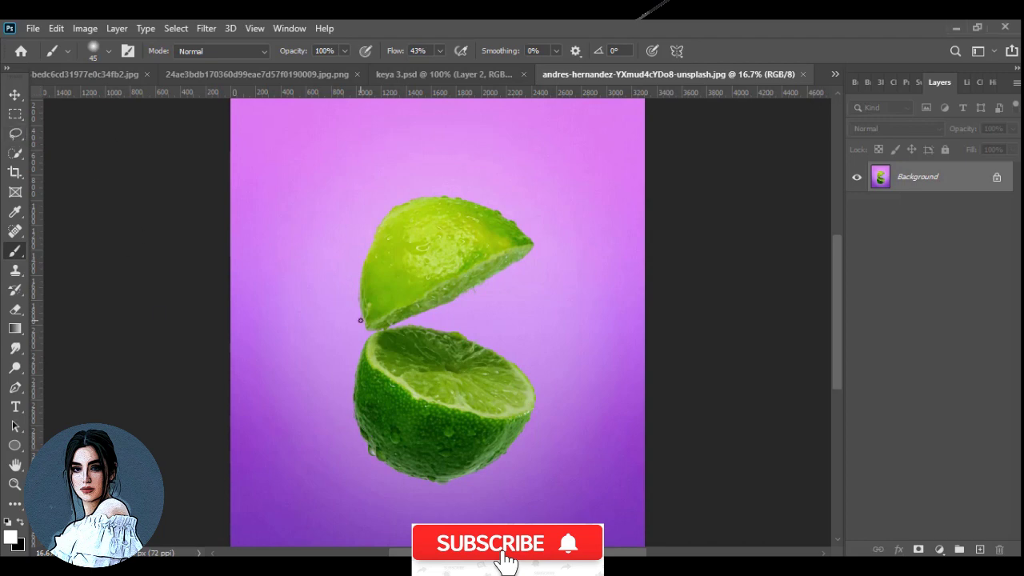
# Lasso the upper lime half and cut it out.
pyautogui.click(19, 139)
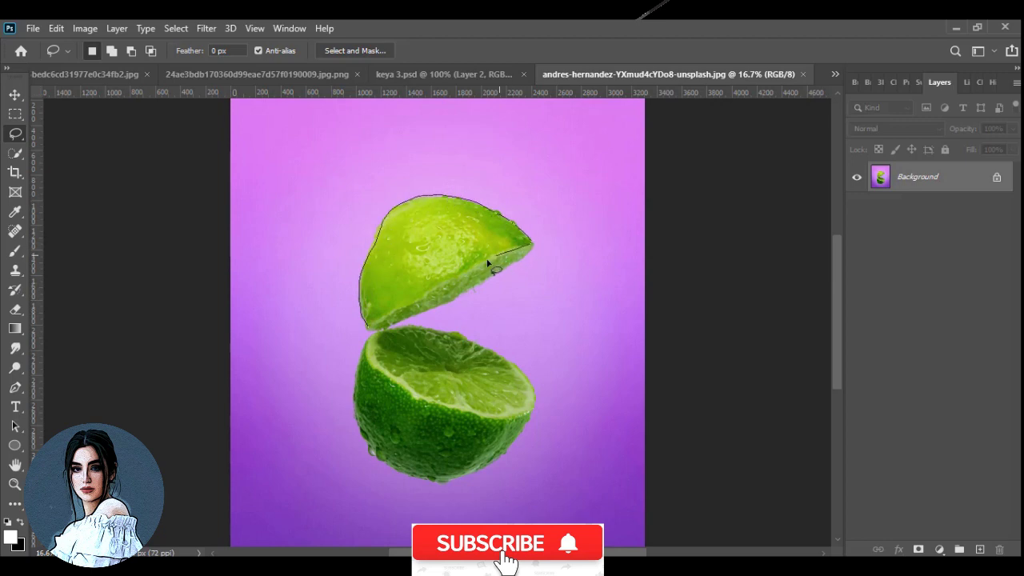
pyautogui.moveTo(371, 327); pyautogui.dragTo(371, 330)
pyautogui.press('BackSpace')
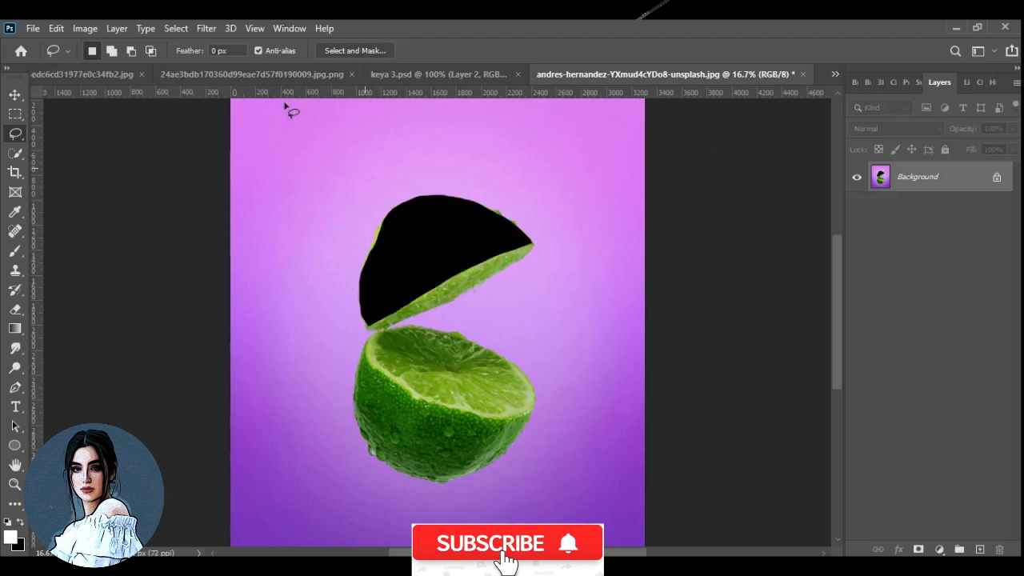
pyautogui.click(174, 76)
pyautogui.click(122, 75)
# Paste the lime half into the composite, shrink and rotate it into the cup.
pyautogui.click(606, 74)
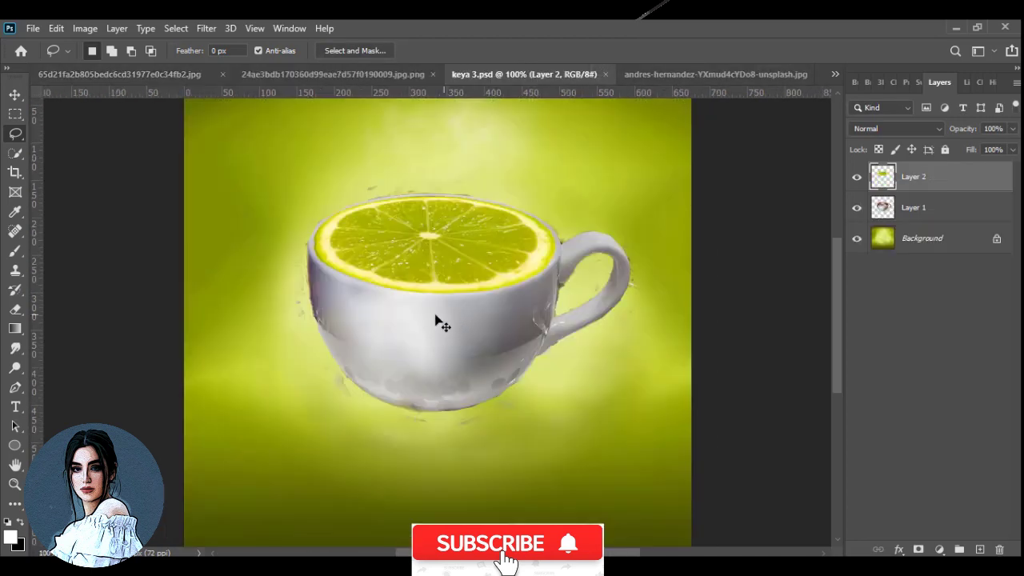
pyautogui.hotkey('ctrl', 'v')
pyautogui.hotkey('ctrl', 't')
pyautogui.moveTo(169, 378); pyautogui.dragTo(523, 379)
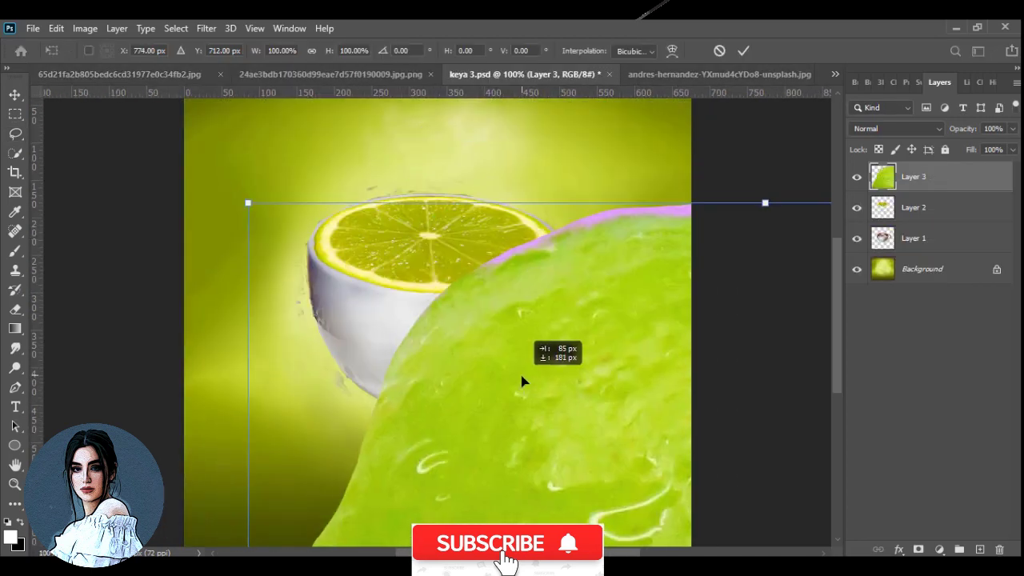
pyautogui.moveTo(231, 212)
pyautogui.mouseDown()
pyautogui.moveTo(624, 458)
pyautogui.moveTo(441, 221)
pyautogui.mouseUp()
pyautogui.moveTo(231, 169); pyautogui.dragTo(368, 264)
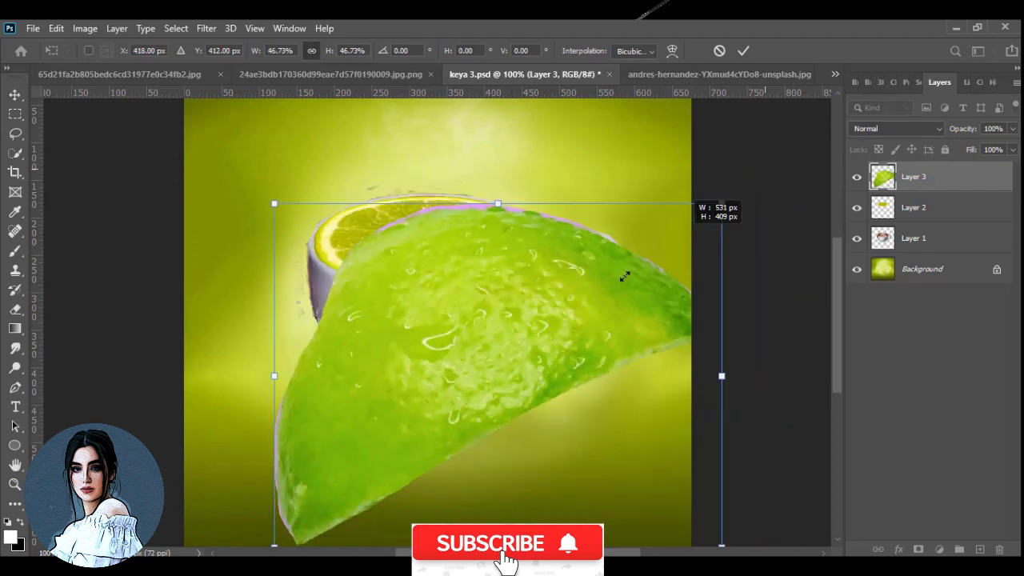
pyautogui.moveTo(650, 258)
pyautogui.mouseDown()
pyautogui.moveTo(322, 453)
pyautogui.moveTo(309, 407)
pyautogui.mouseUp()
pyautogui.moveTo(515, 437); pyautogui.dragTo(451, 373)
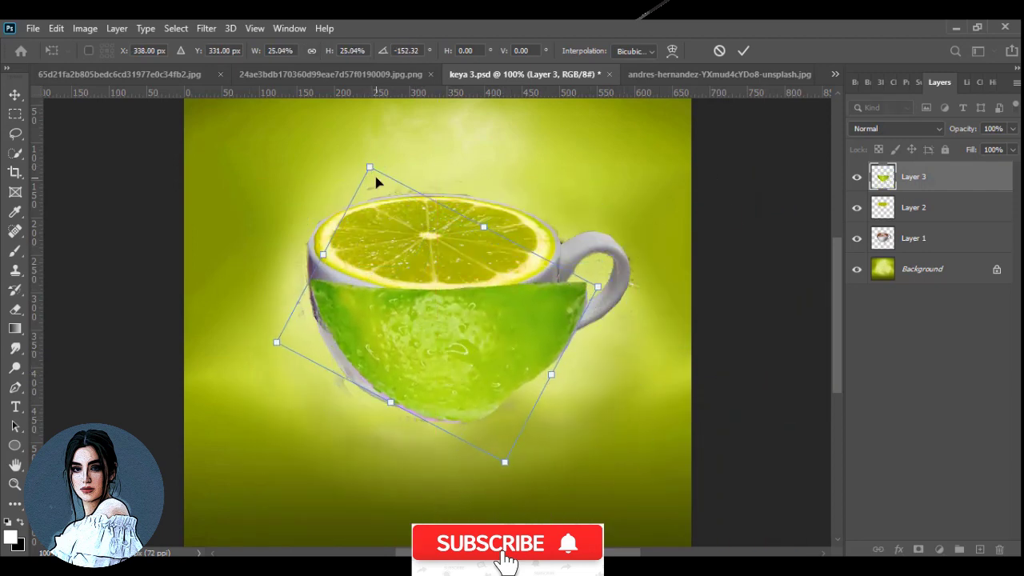
pyautogui.moveTo(369, 168); pyautogui.dragTo(366, 159)
# Scale and skew the lime skin so it covers the cup body.
pyautogui.rightClick(482, 333)
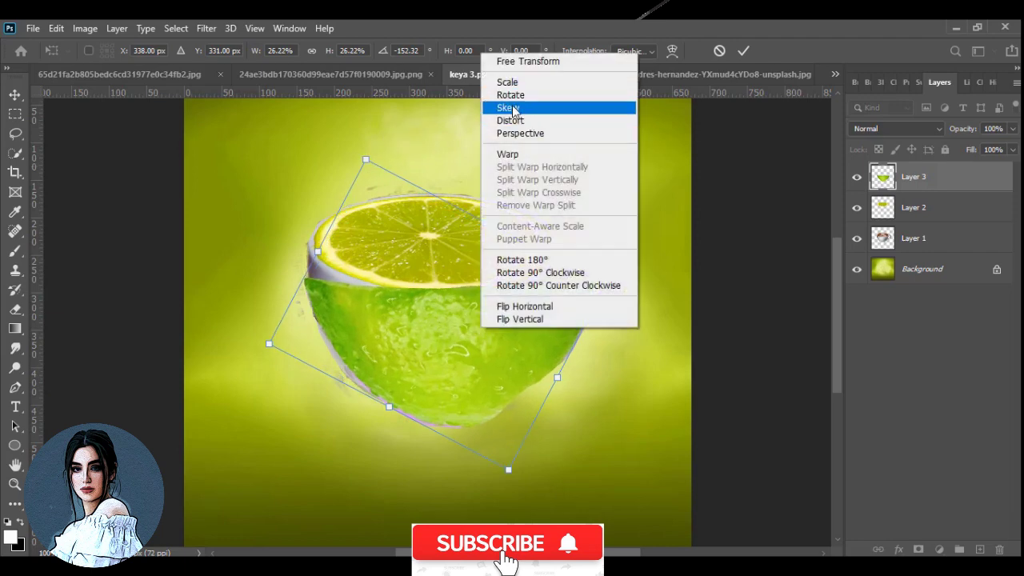
pyautogui.click(520, 83)
pyautogui.moveTo(593, 292)
pyautogui.mouseDown()
pyautogui.moveTo(592, 258)
pyautogui.moveTo(579, 258)
pyautogui.mouseUp()
pyautogui.rightClick(540, 292)
pyautogui.click(560, 73)
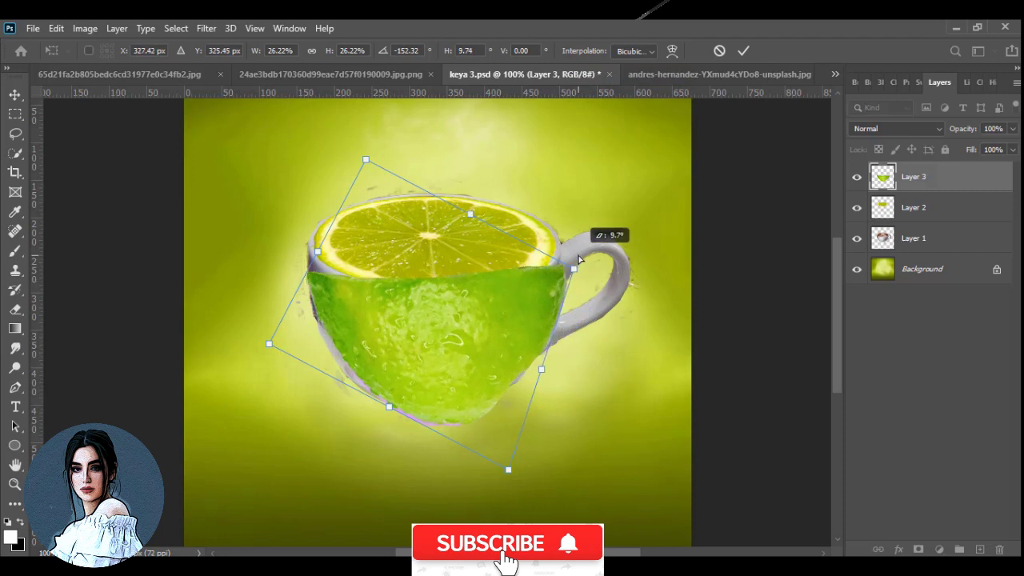
pyautogui.moveTo(317, 251); pyautogui.dragTo(323, 240)
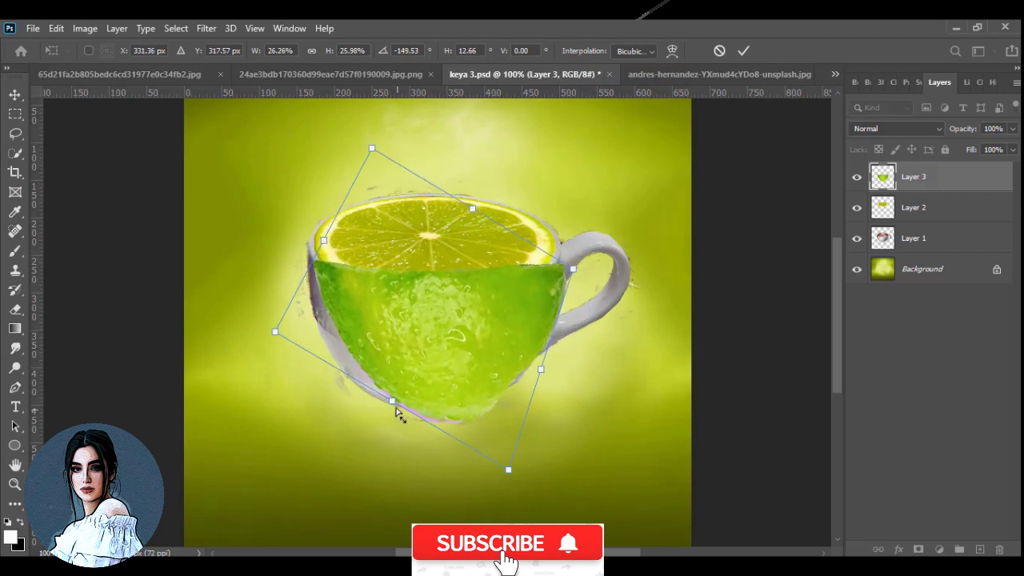
pyautogui.moveTo(396, 409); pyautogui.dragTo(498, 375)
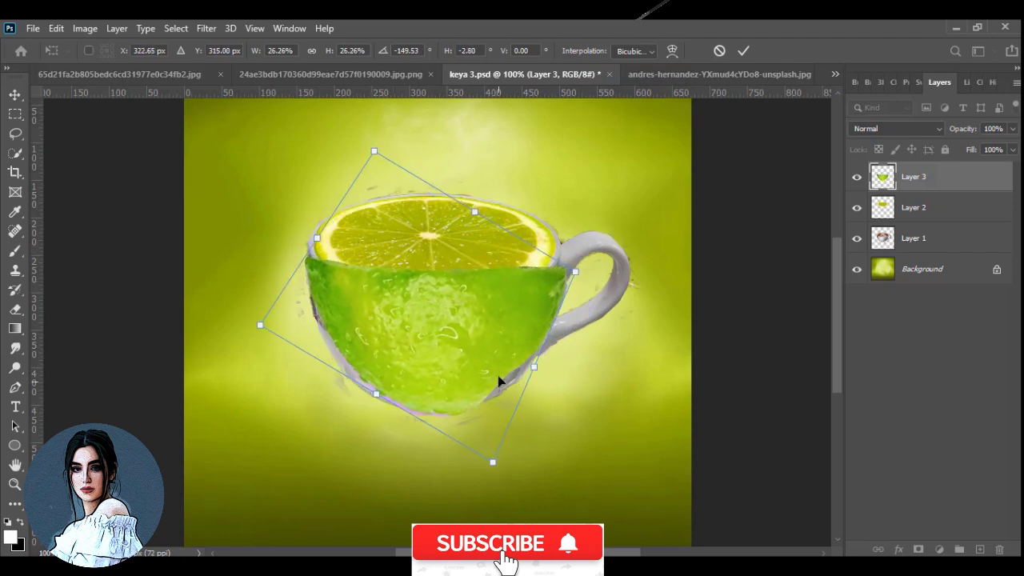
pyautogui.rightClick(497, 375)
pyautogui.click(527, 161)
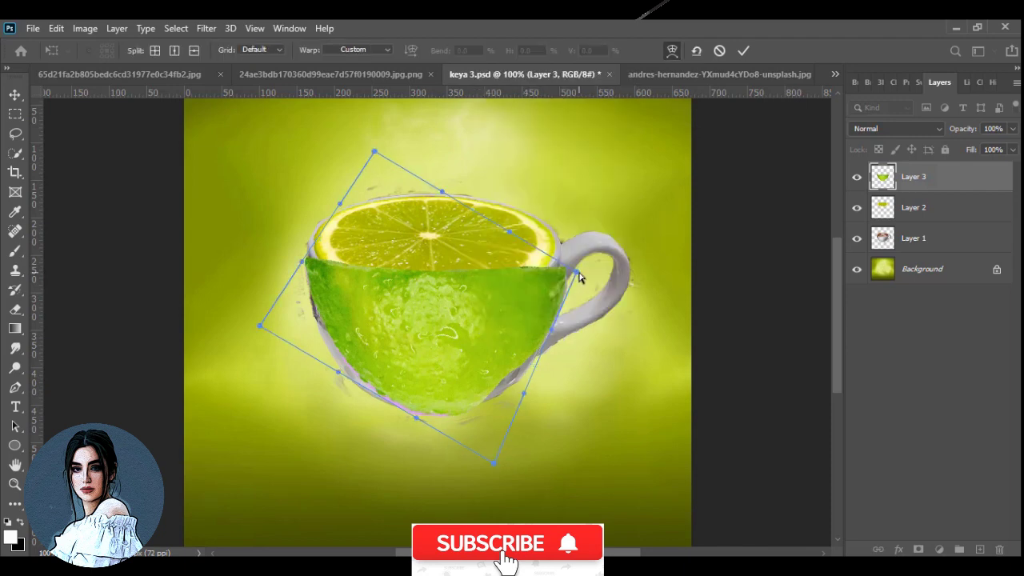
# Apply the lime skin's pending transform and put the layer into Warp mode.
pyautogui.click(743, 50)
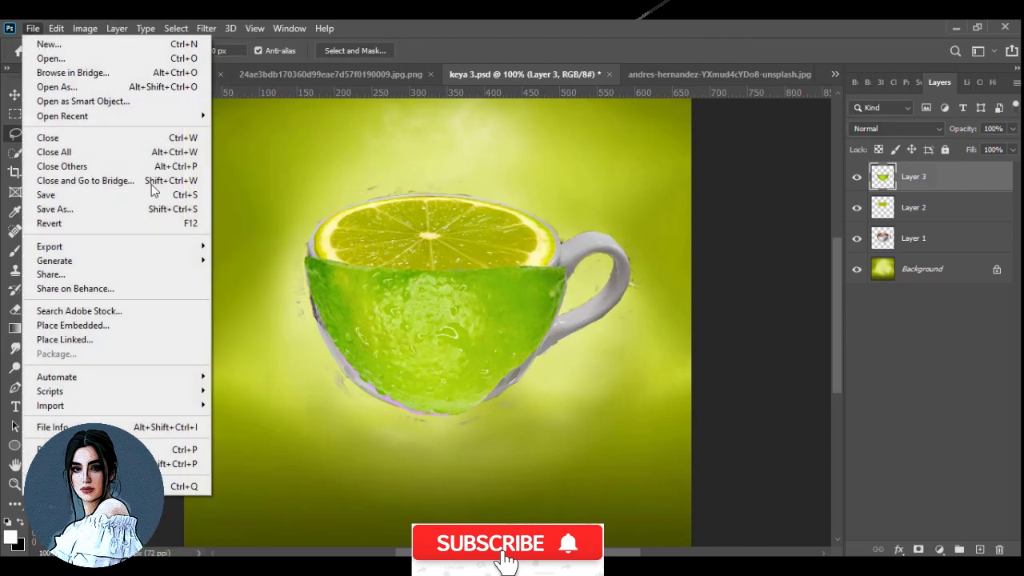
pyautogui.click(32, 29)
pyautogui.press('v')
pyautogui.click(32, 30)
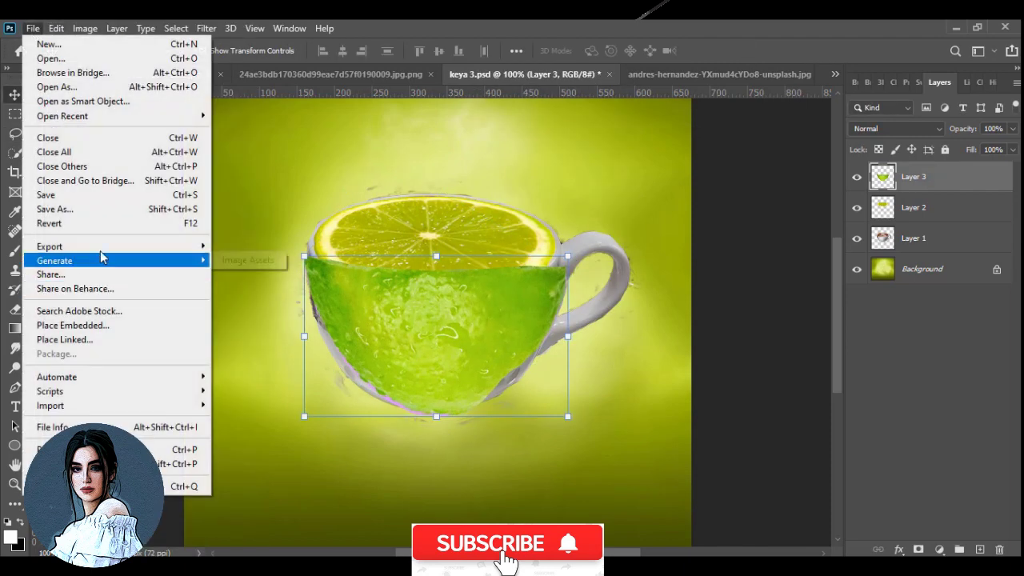
pyautogui.click(56, 28)
pyautogui.click(113, 353)
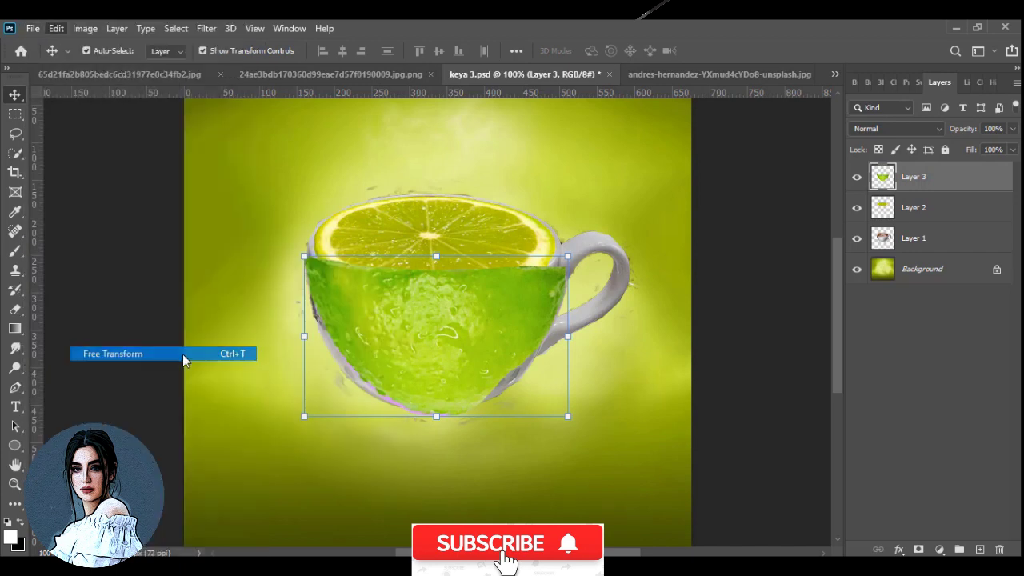
pyautogui.rightClick(453, 334)
pyautogui.click(512, 155)
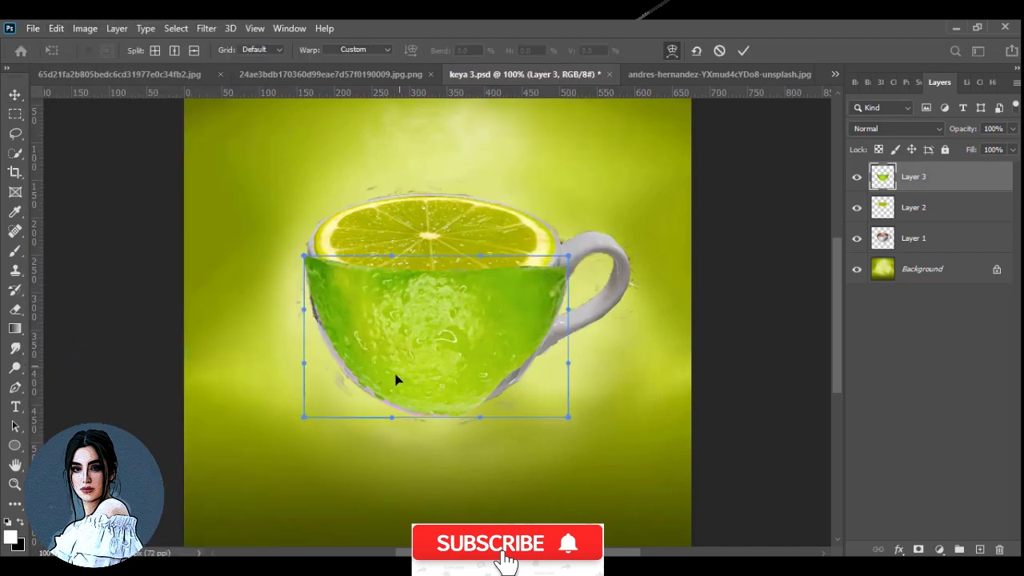
# Warp the lime skin: bulge its lower-right and left sides outward and raise both top corners.
pyautogui.moveTo(395, 377); pyautogui.dragTo(525, 381)
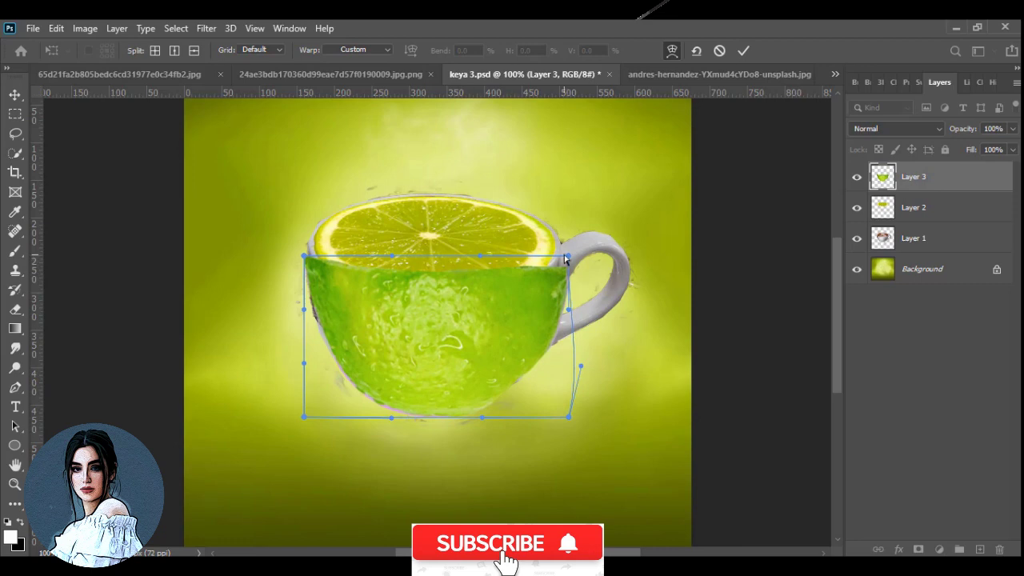
pyautogui.moveTo(566, 259); pyautogui.dragTo(563, 239)
pyautogui.moveTo(480, 257); pyautogui.dragTo(460, 330)
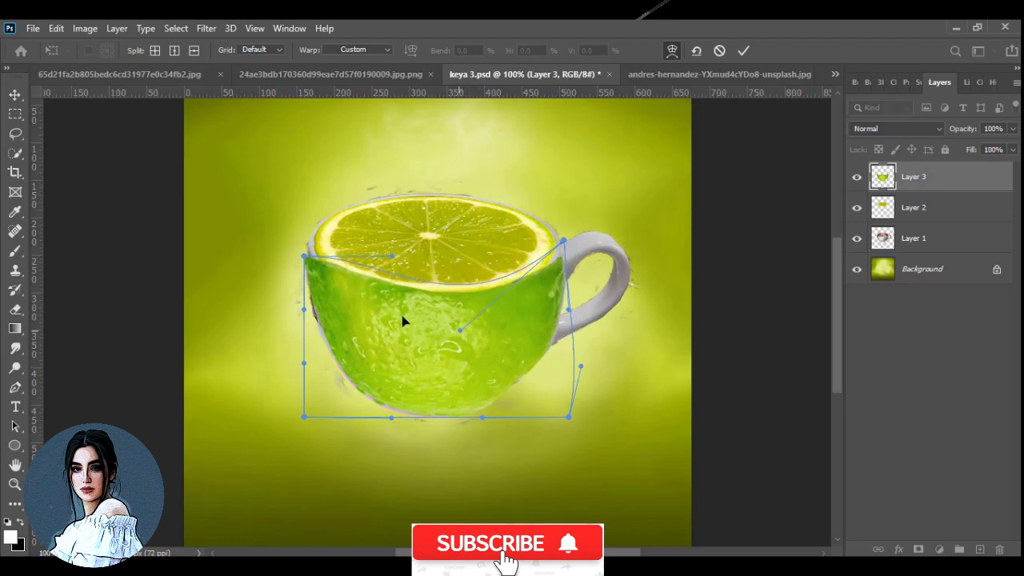
pyautogui.moveTo(304, 255); pyautogui.dragTo(308, 238)
pyautogui.moveTo(303, 313); pyautogui.dragTo(295, 330)
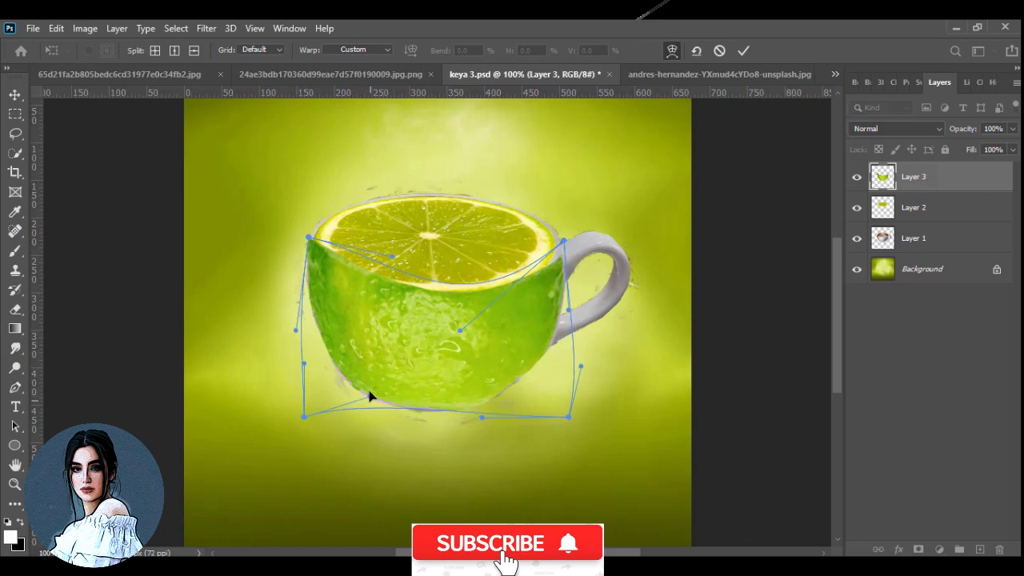
pyautogui.moveTo(391, 417); pyautogui.dragTo(386, 415)
# Refine the warp so the top edge curves under the slice, then apply it.
pyautogui.moveTo(516, 385); pyautogui.dragTo(499, 338)
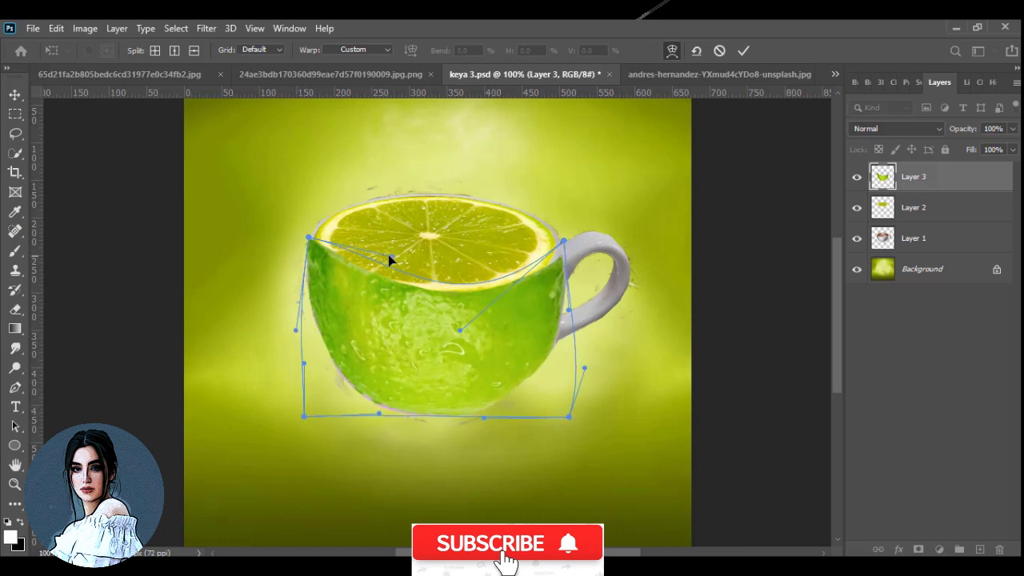
pyautogui.moveTo(388, 257)
pyautogui.mouseDown()
pyautogui.moveTo(368, 276)
pyautogui.moveTo(317, 263)
pyautogui.moveTo(311, 231)
pyautogui.mouseUp()
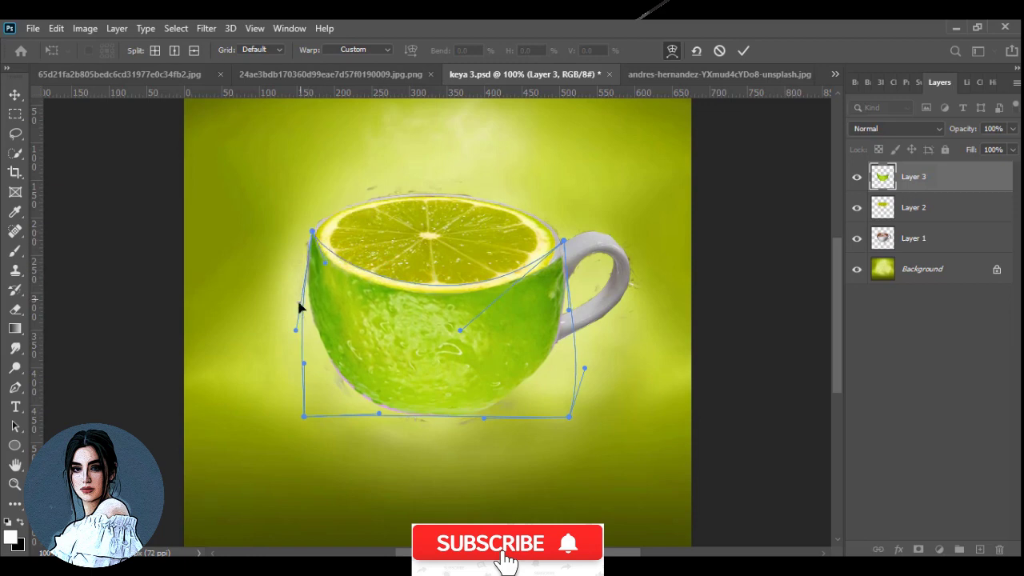
pyautogui.moveTo(296, 329); pyautogui.dragTo(291, 329)
pyautogui.moveTo(562, 241); pyautogui.dragTo(563, 230)
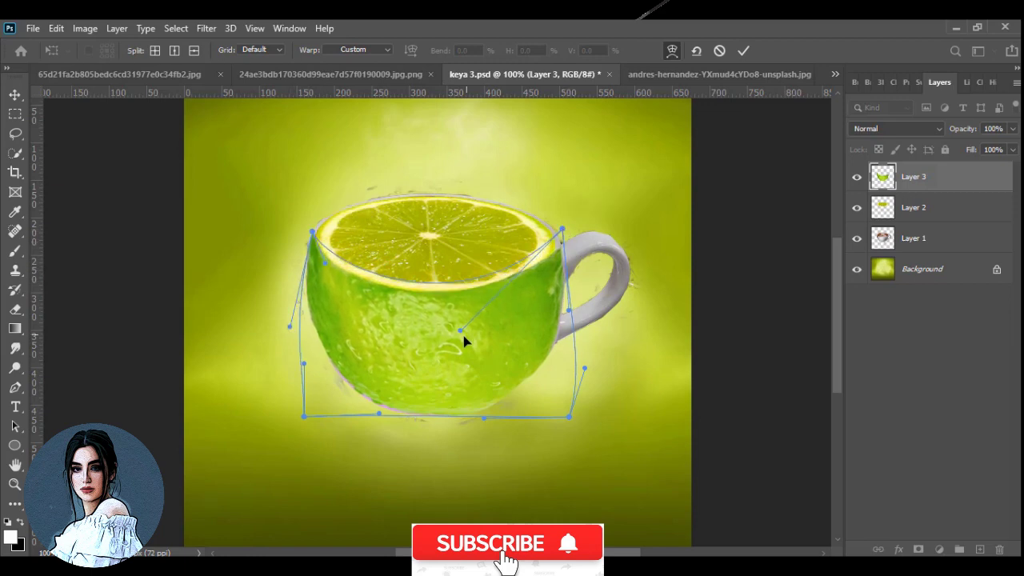
pyautogui.moveTo(459, 329); pyautogui.dragTo(474, 337)
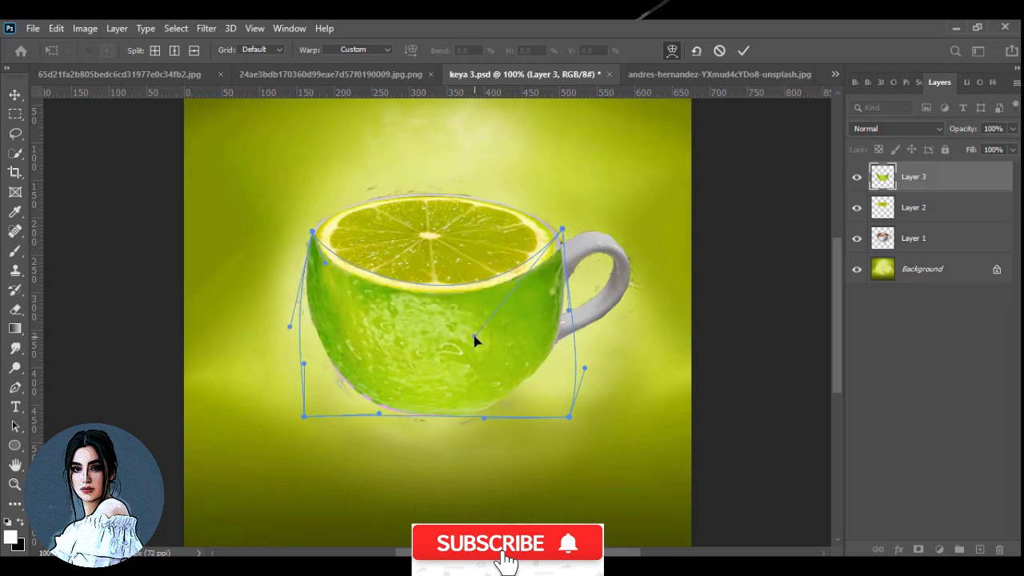
pyautogui.click(743, 51)
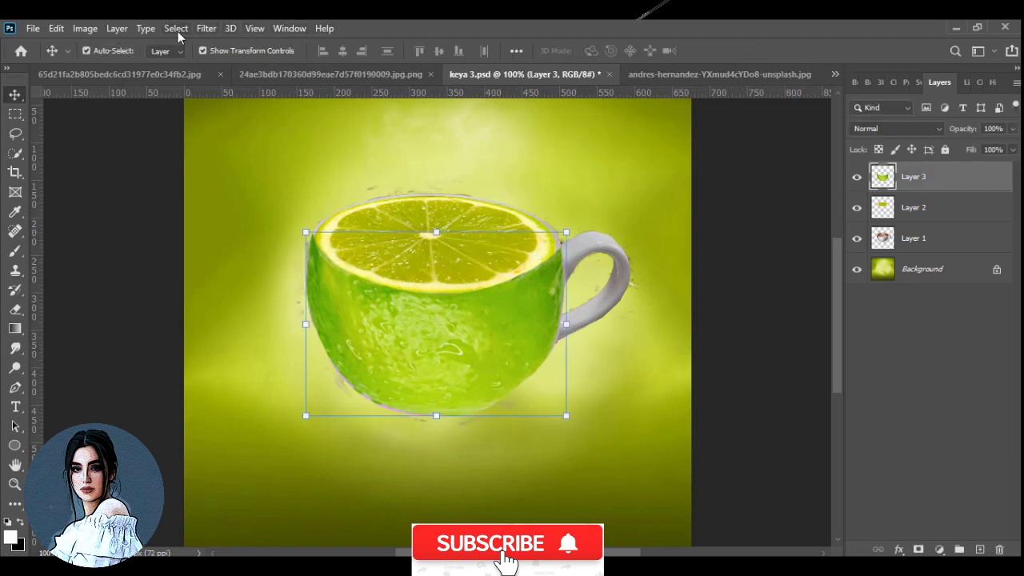
# Add a Color Balance adjustment with midtones Cyan–Red at -55.
pyautogui.click(939, 549)
pyautogui.click(912, 346)
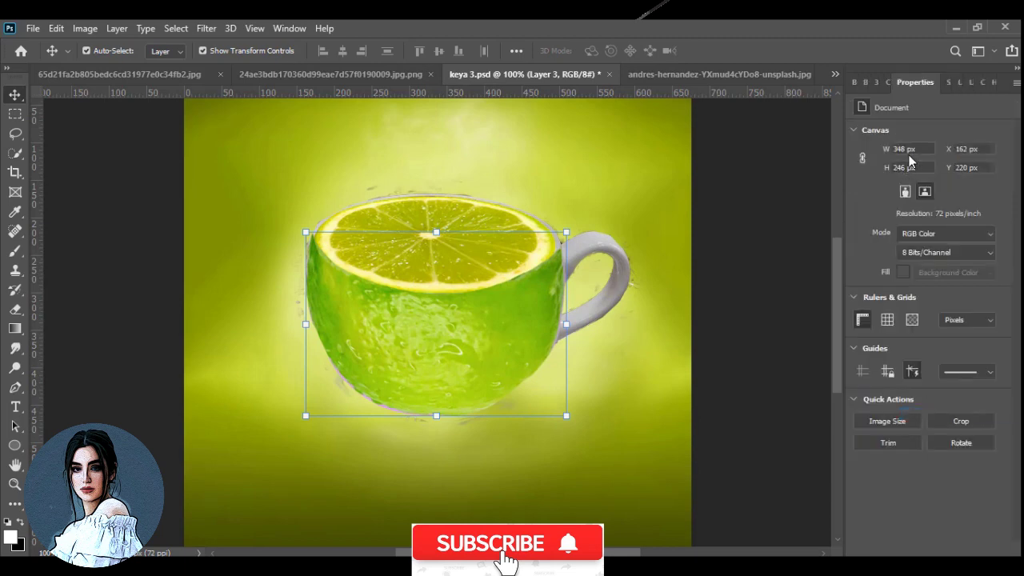
pyautogui.moveTo(908, 164)
pyautogui.mouseDown()
pyautogui.moveTo(926, 164)
pyautogui.moveTo(879, 181)
pyautogui.moveTo(906, 193)
pyautogui.mouseUp()
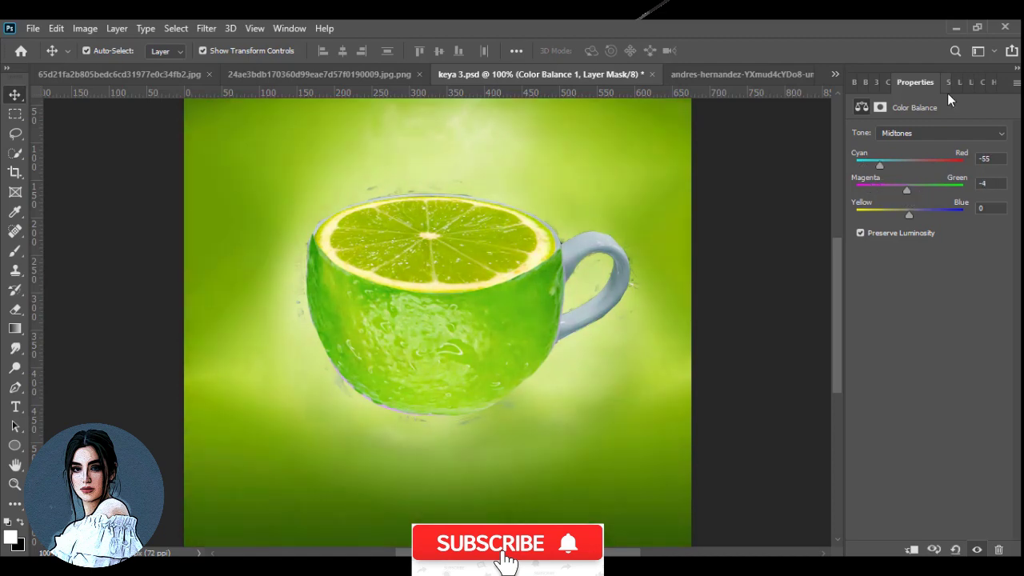
pyautogui.click(957, 82)
# Select the lime cup on Layer 3 and nudge it down slightly.
pyautogui.click(903, 209)
pyautogui.moveTo(461, 368); pyautogui.dragTo(461, 379)
pyautogui.click(710, 214)
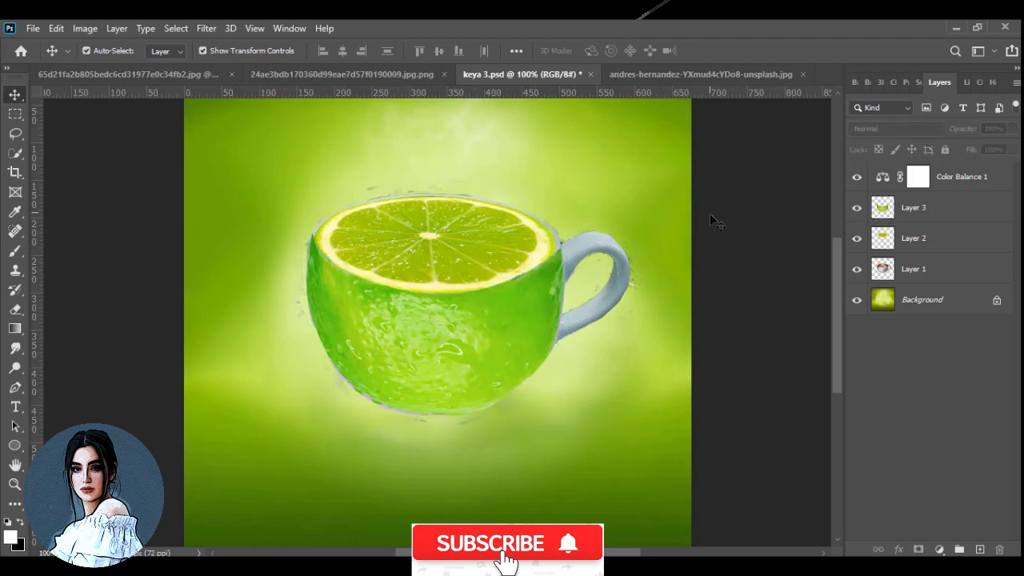
pyautogui.click(461, 409)
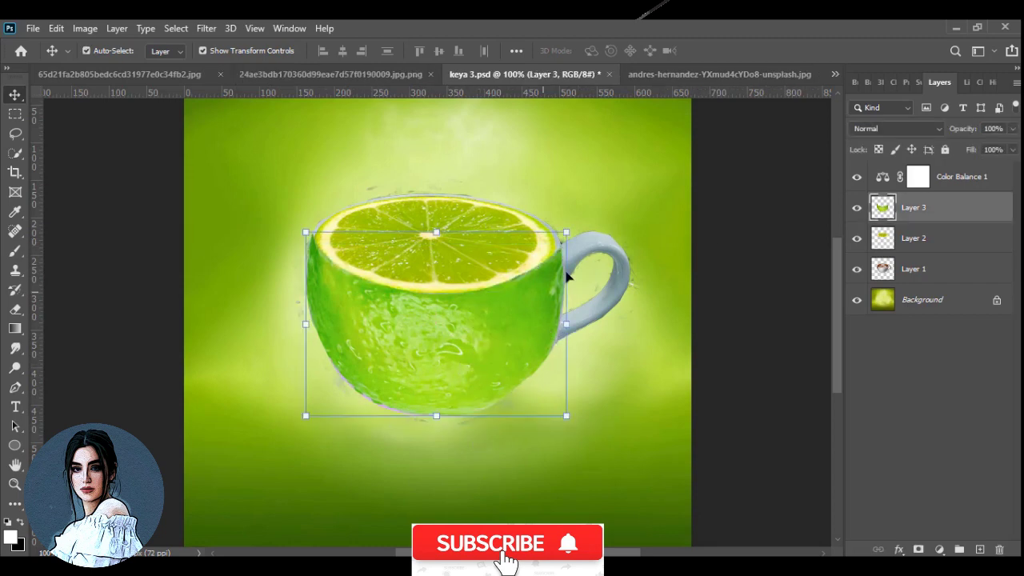
pyautogui.click(712, 74)
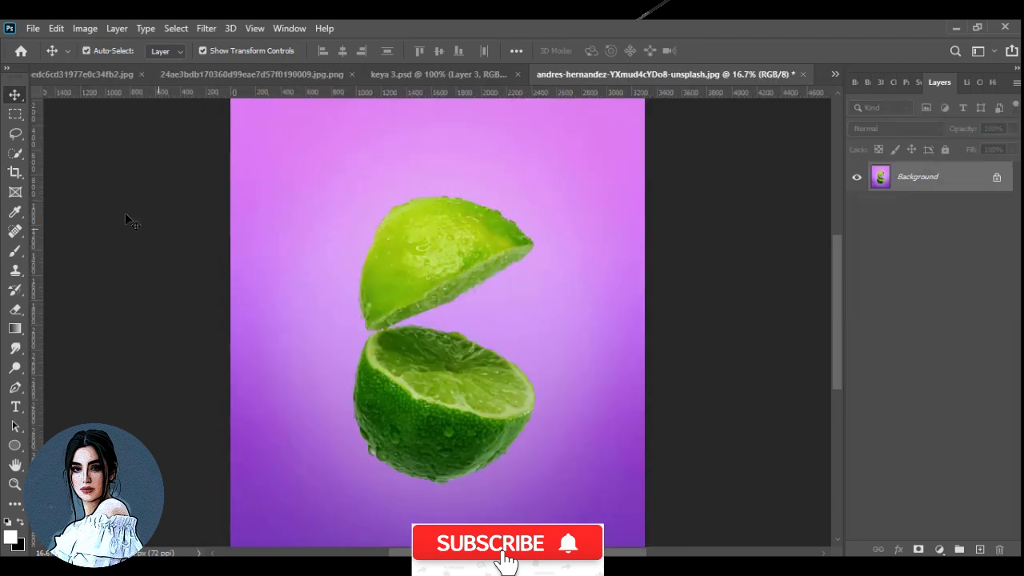
# Lasso the top lime half in the unsplash lime photo, then return to keya 3.psd.
pyautogui.press('l')
pyautogui.moveTo(362, 305); pyautogui.dragTo(364, 322)
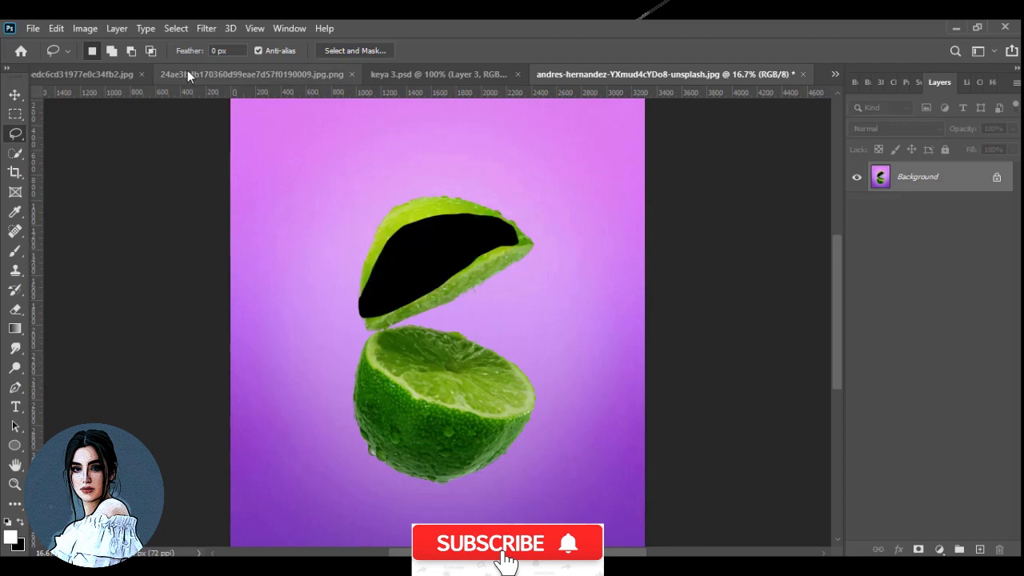
pyautogui.click(187, 72)
pyautogui.click(113, 75)
pyautogui.click(609, 74)
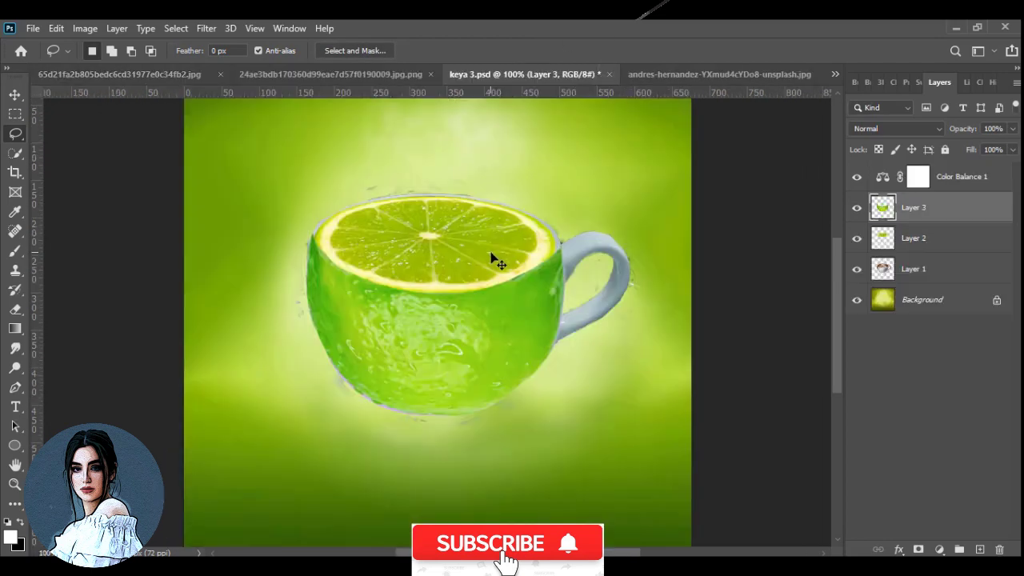
# Paste the lime half, scale it to ~22%, rotate ~140° beside the cup, and add a mask.
pyautogui.hotkey('ctrl', 'v')
pyautogui.hotkey('ctrl', 't')
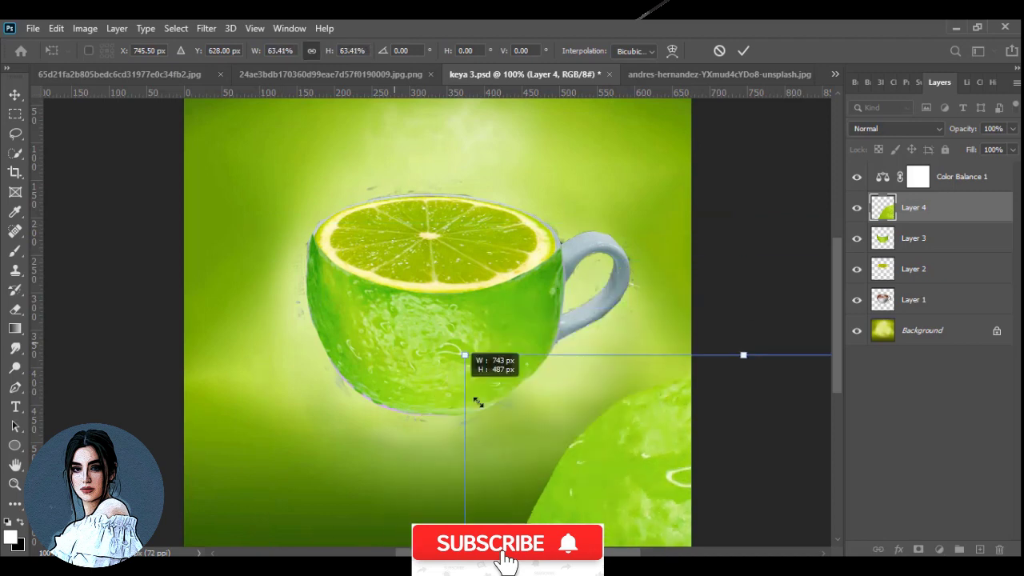
pyautogui.moveTo(460, 248); pyautogui.dragTo(427, 224)
pyautogui.moveTo(655, 141); pyautogui.dragTo(594, 196)
pyautogui.moveTo(448, 346)
pyautogui.mouseDown()
pyautogui.moveTo(572, 346)
pyautogui.moveTo(480, 402)
pyautogui.moveTo(533, 397)
pyautogui.mouseUp()
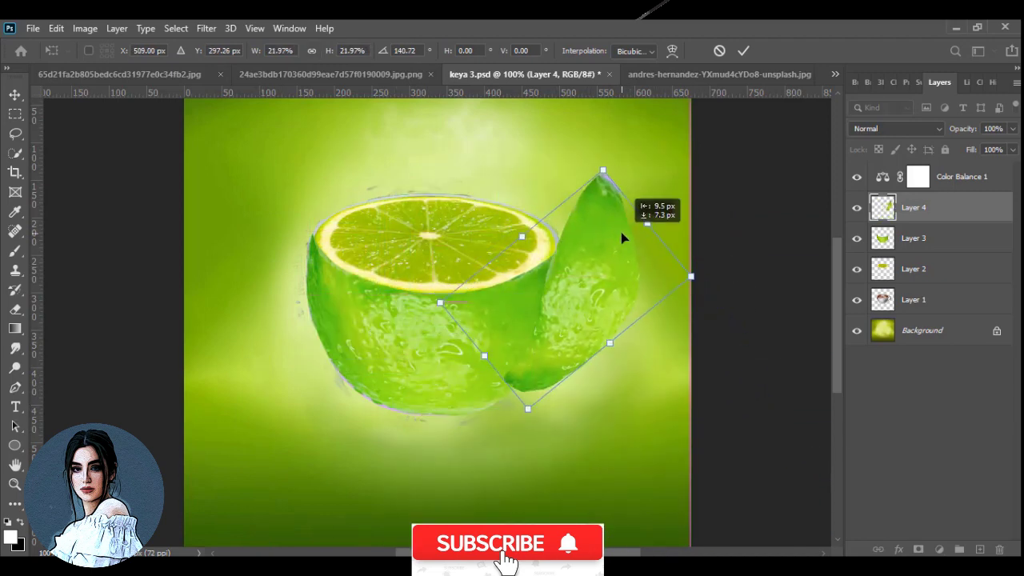
pyautogui.moveTo(631, 234); pyautogui.dragTo(623, 239)
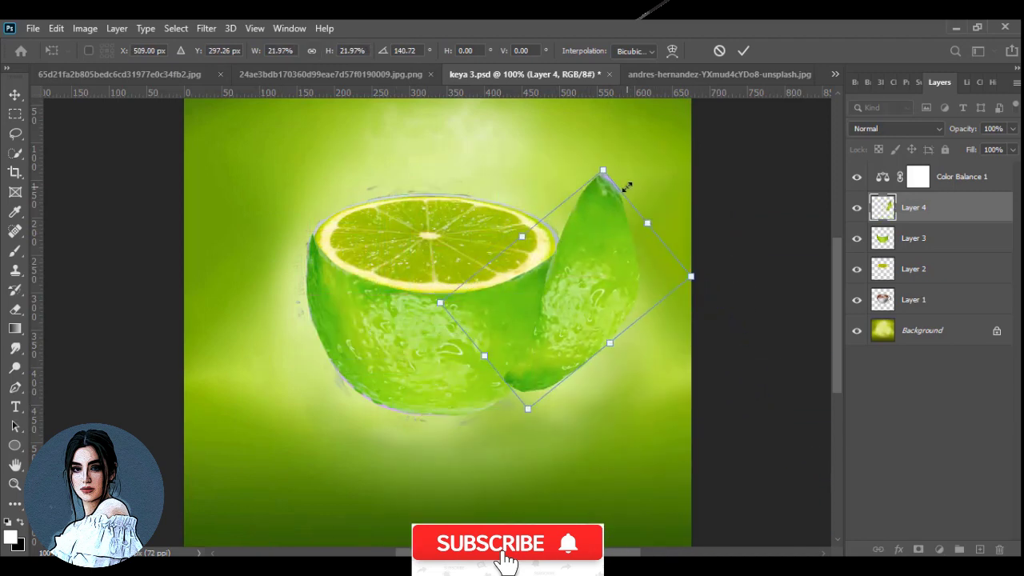
pyautogui.click(743, 50)
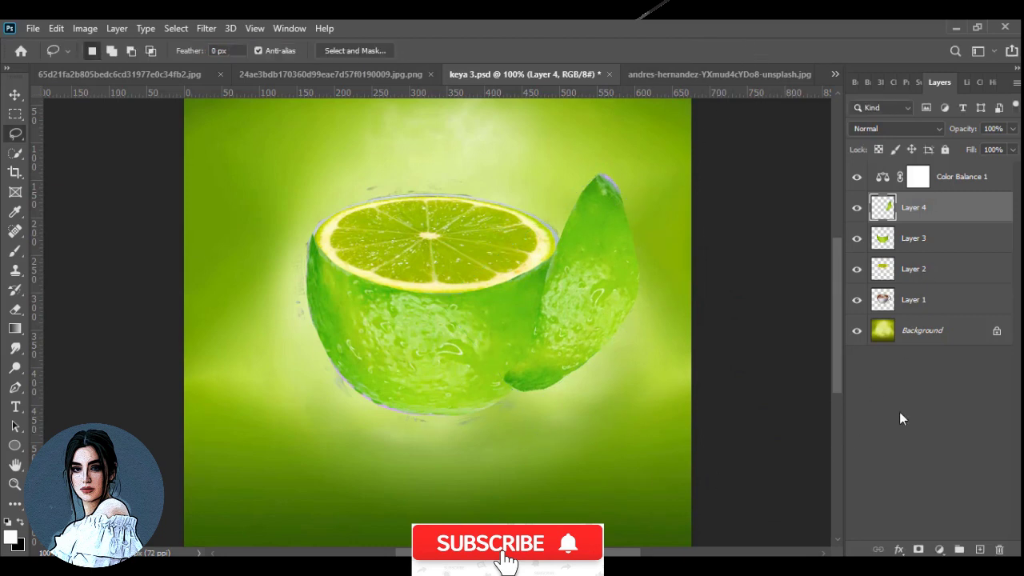
pyautogui.click(918, 549)
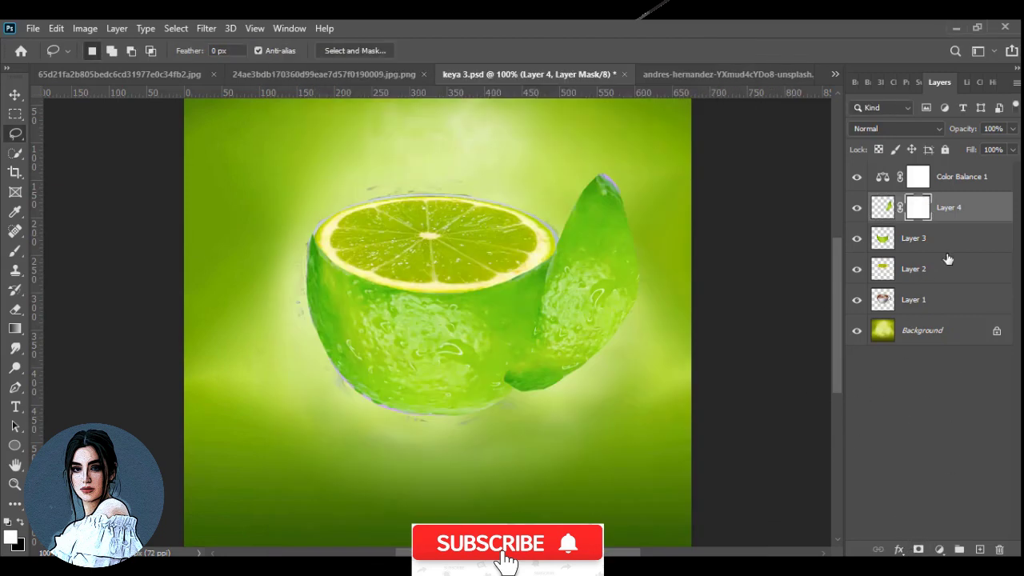
# Give Layer 4 a black mask and brush white down the cup handle to reveal lime.
pyautogui.hotkey('ctrl', 'z')
pyautogui.keyDown('alt'); pyautogui.click(918, 550); pyautogui.keyUp('alt')
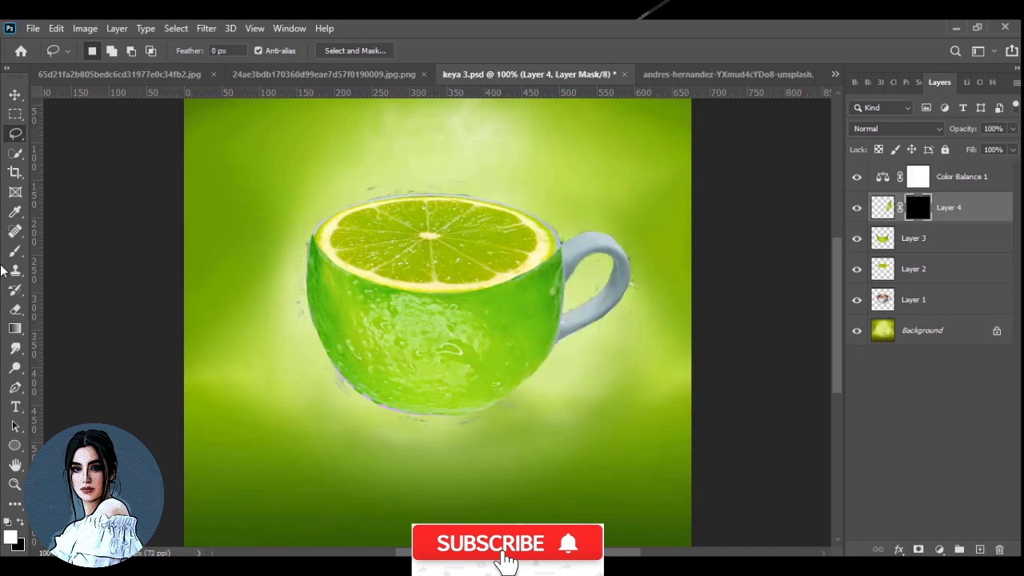
pyautogui.press('b')
pyautogui.moveTo(551, 235)
pyautogui.mouseDown()
pyautogui.moveTo(603, 237)
pyautogui.moveTo(565, 276)
pyautogui.moveTo(627, 266)
pyautogui.moveTo(574, 330)
pyautogui.mouseUp()
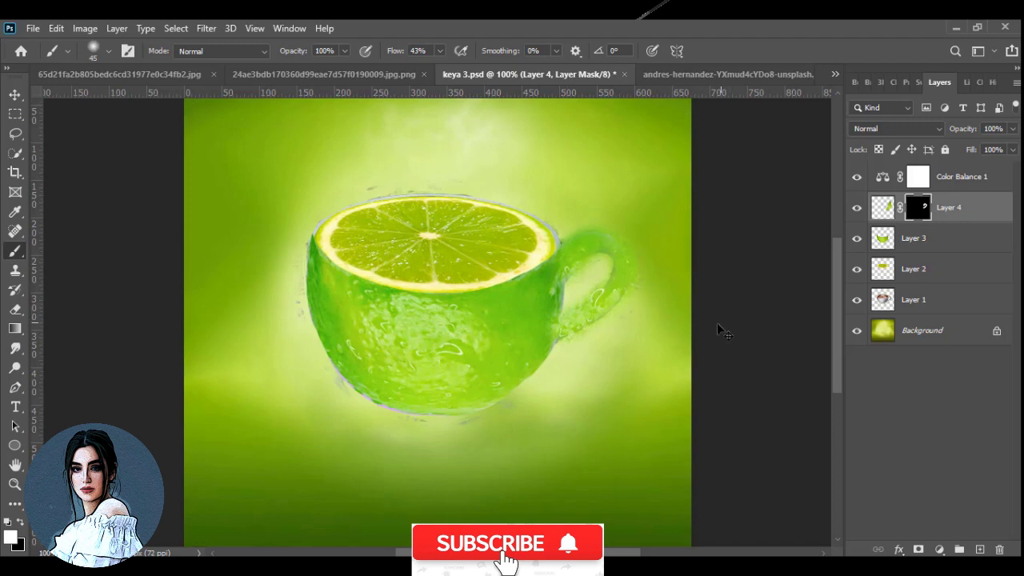
pyautogui.hotkey('ctrl', 'z')
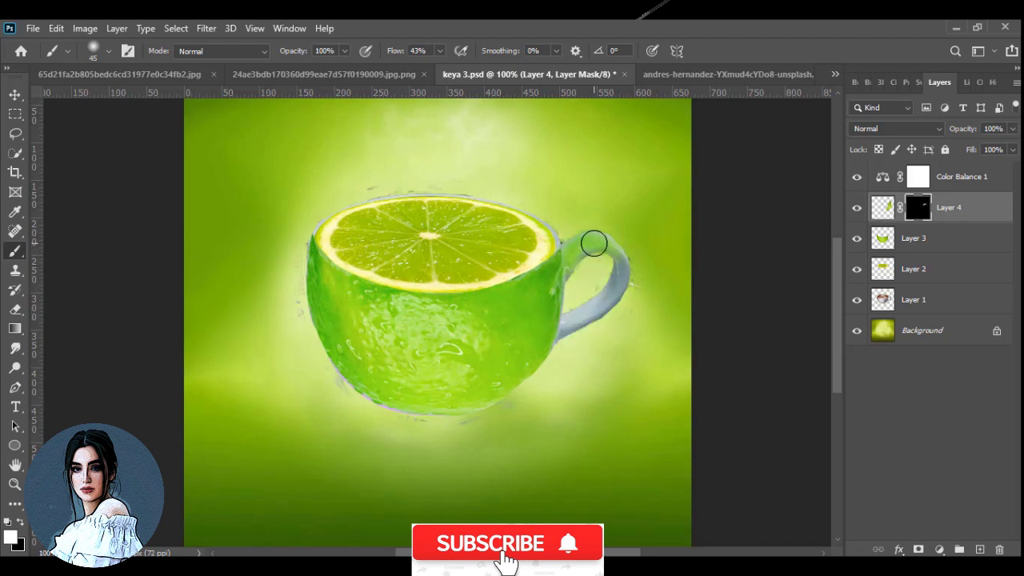
pyautogui.moveTo(564, 235)
pyautogui.mouseDown()
pyautogui.moveTo(569, 324)
pyautogui.moveTo(600, 304)
pyautogui.moveTo(600, 244)
pyautogui.moveTo(576, 251)
pyautogui.moveTo(627, 274)
pyautogui.moveTo(592, 327)
pyautogui.mouseUp()
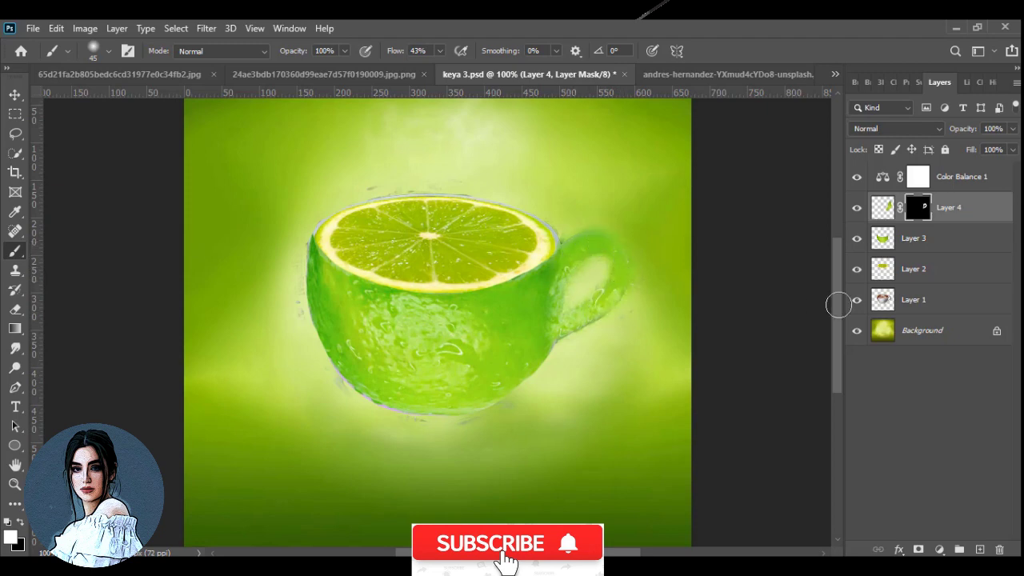
# Set Layer 4's Blend If underlying sliders and switch the layer to Multiply.
pyautogui.click(899, 549)
pyautogui.click(912, 403)
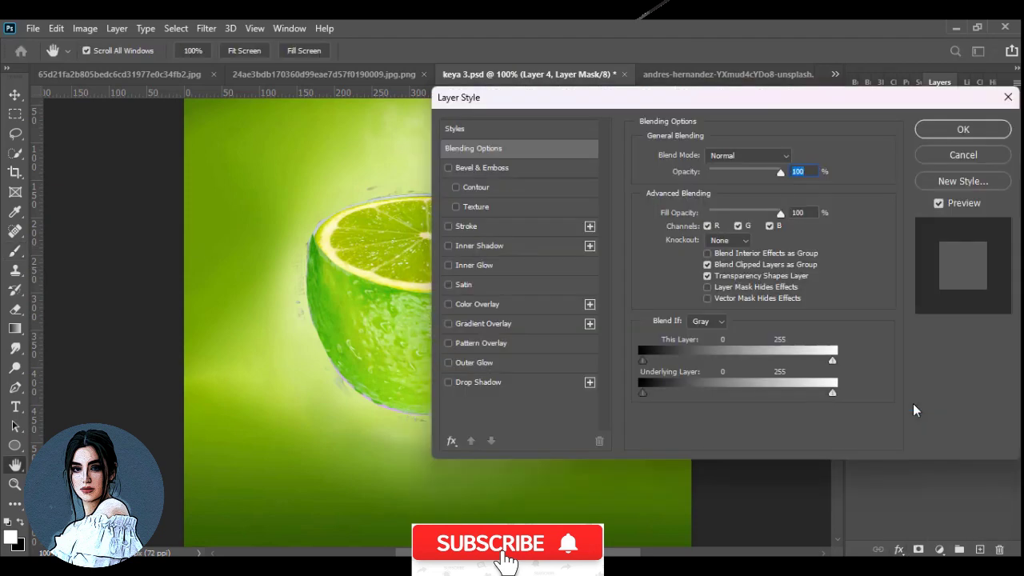
pyautogui.moveTo(640, 392); pyautogui.dragTo(718, 392)
pyautogui.moveTo(832, 392); pyautogui.dragTo(804, 396)
pyautogui.click(932, 133)
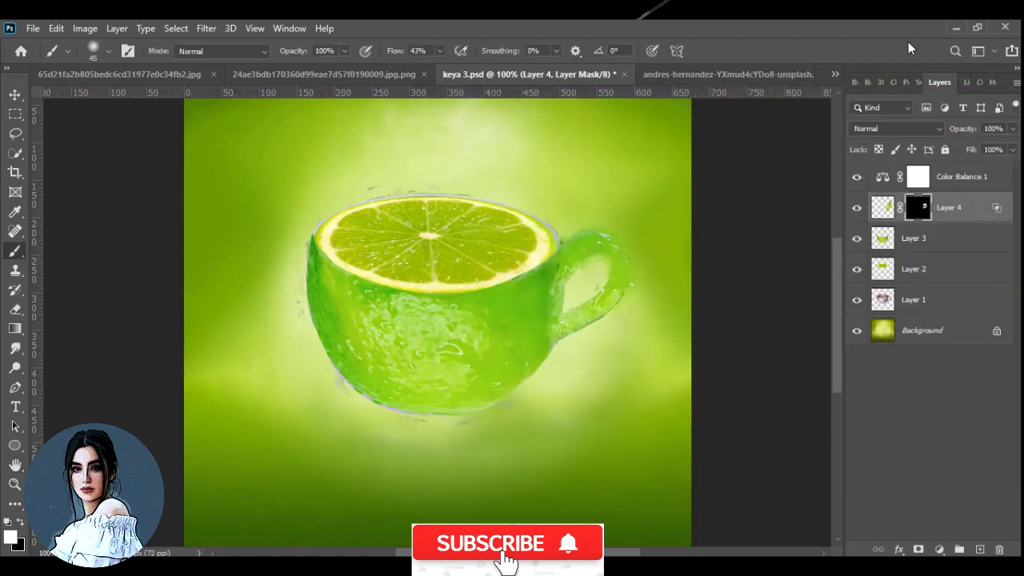
pyautogui.click(896, 129)
pyautogui.click(868, 186)
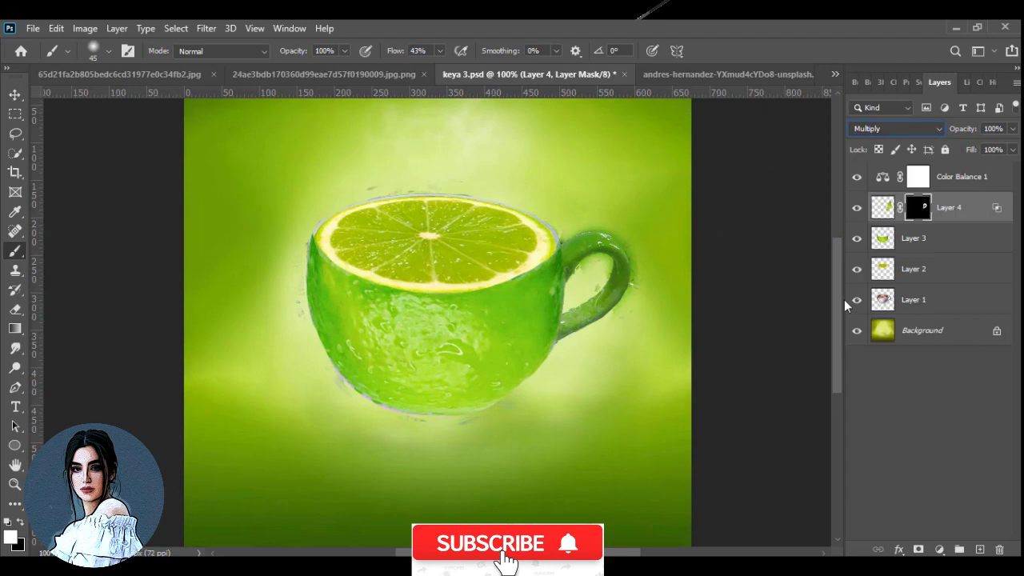
# Refine Layer 4's Blend If underlying range to 103–242.
pyautogui.click(898, 549)
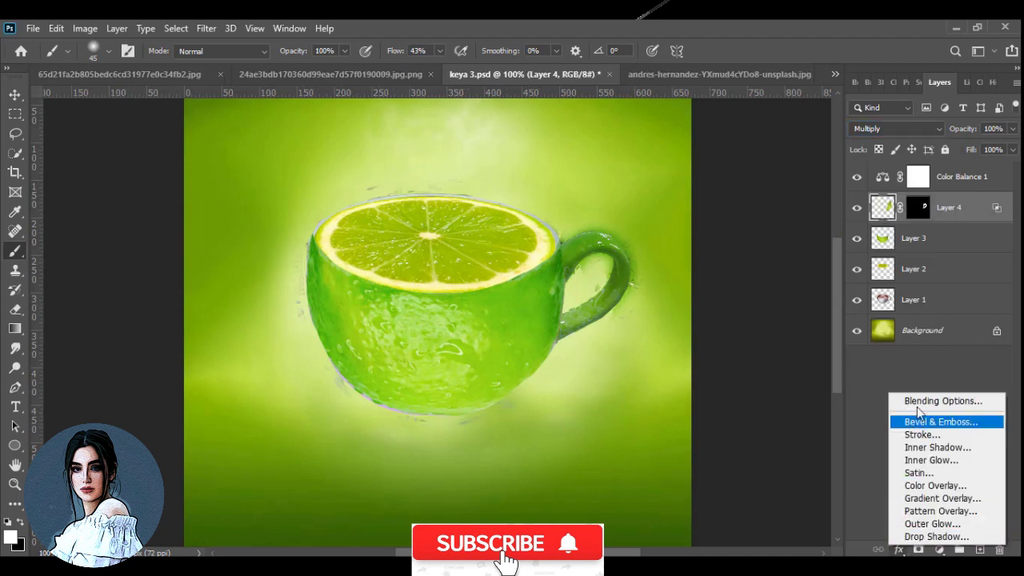
pyautogui.click(920, 402)
pyautogui.moveTo(831, 392); pyautogui.dragTo(823, 394)
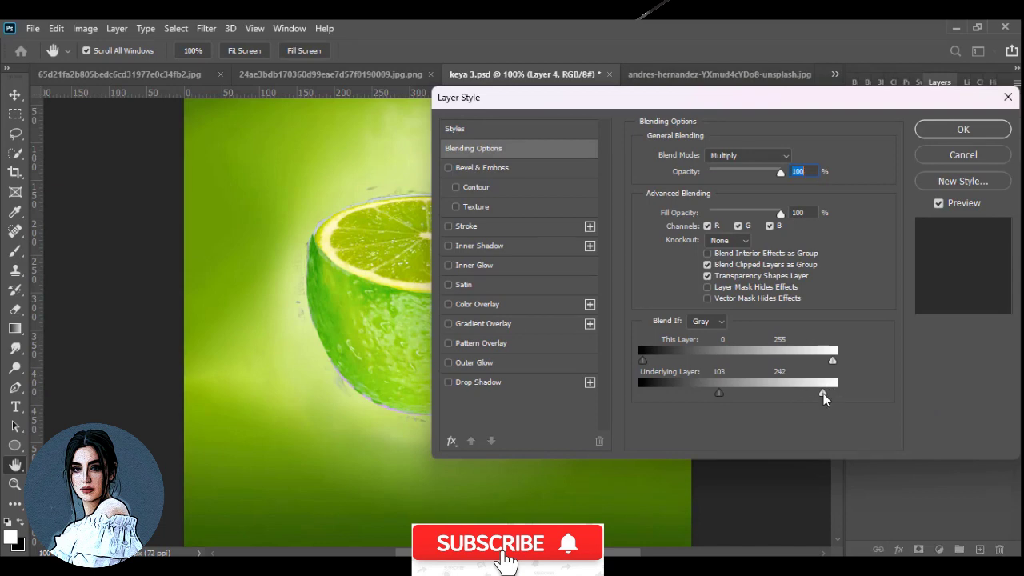
pyautogui.press('Return')
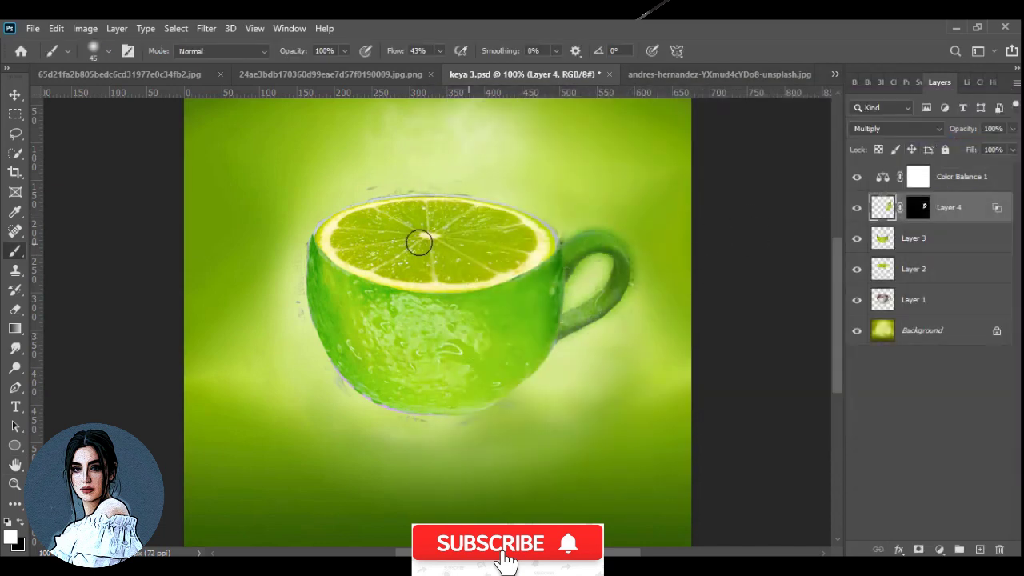
# Sample the cup's lime green and erase the green fringe along the handle's outer edge.
pyautogui.keyDown('alt'); pyautogui.click(457, 253); pyautogui.keyUp('alt')
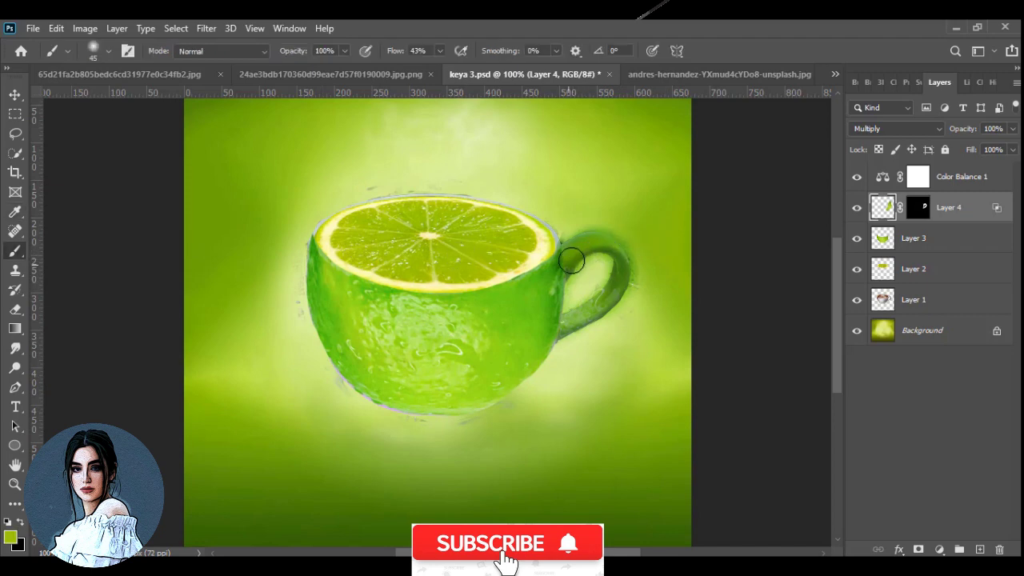
pyautogui.press('e')
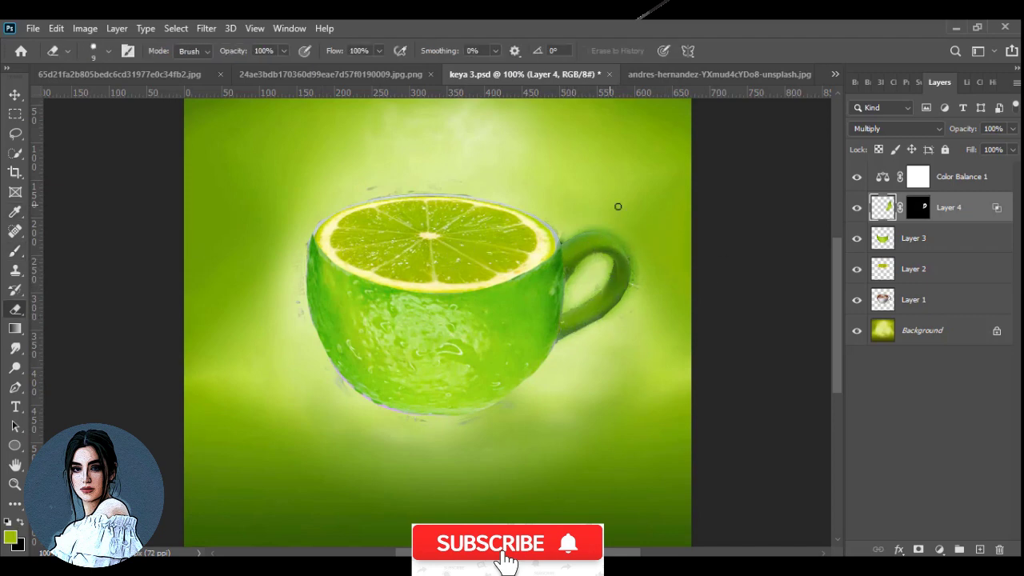
pyautogui.press('x')
pyautogui.moveTo(628, 245); pyautogui.dragTo(631, 290)
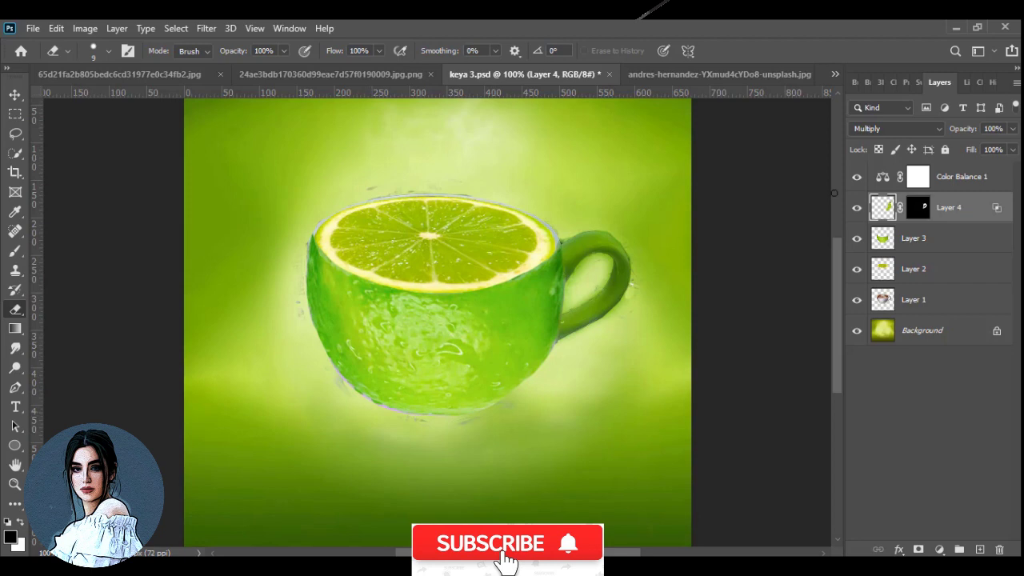
# Try Multiply and edge erasing on the cup body Layer 3, then undo back to Normal.
pyautogui.click(913, 238)
pyautogui.click(881, 129)
pyautogui.click(874, 186)
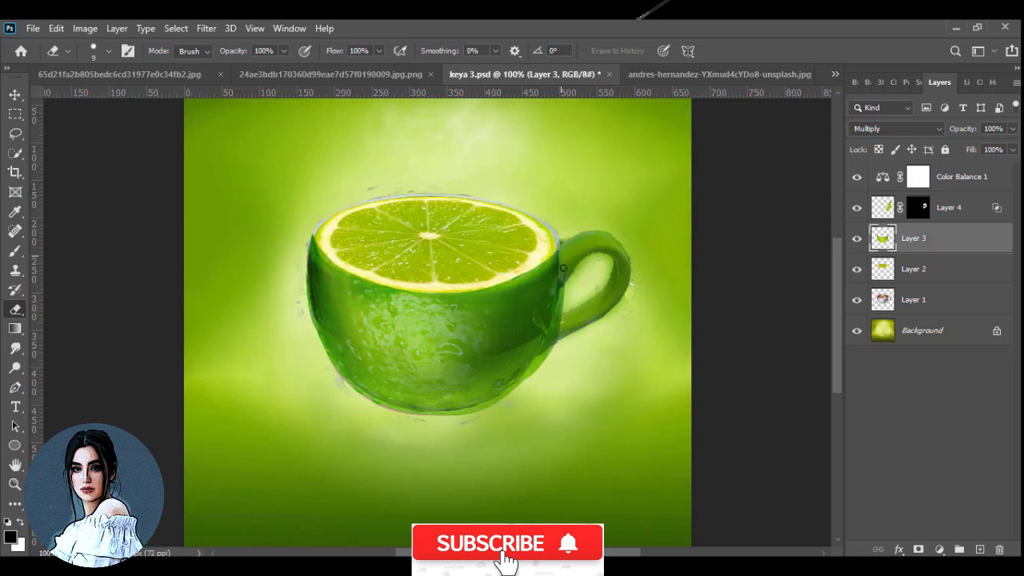
pyautogui.moveTo(562, 268)
pyautogui.mouseDown()
pyautogui.moveTo(543, 365)
pyautogui.moveTo(526, 378)
pyautogui.mouseUp()
pyautogui.moveTo(386, 417)
pyautogui.mouseDown()
pyautogui.moveTo(475, 411)
pyautogui.moveTo(523, 388)
pyautogui.mouseUp()
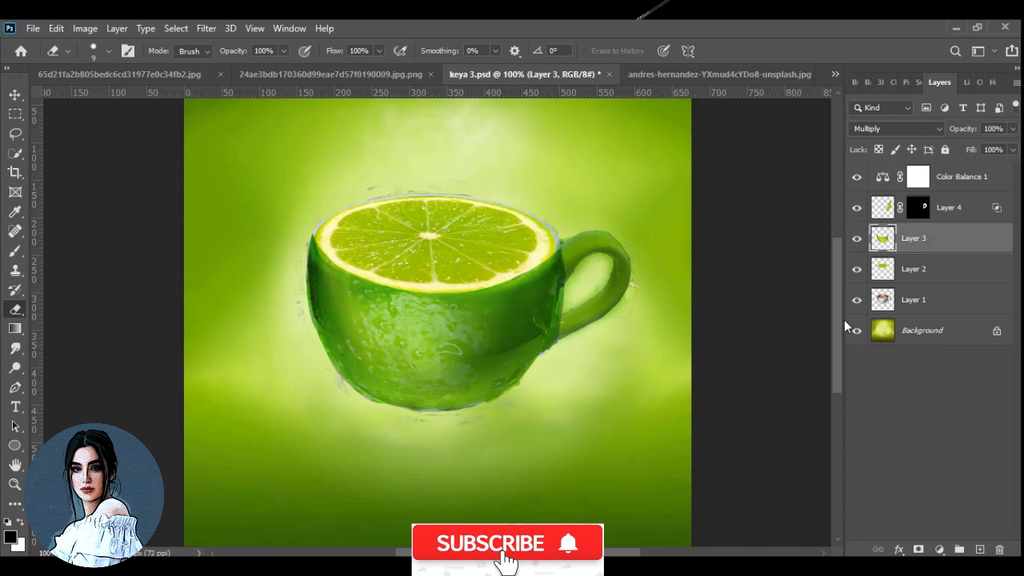
pyautogui.hotkey('ctrl', 'z')
pyautogui.hotkey('ctrl', 'z')
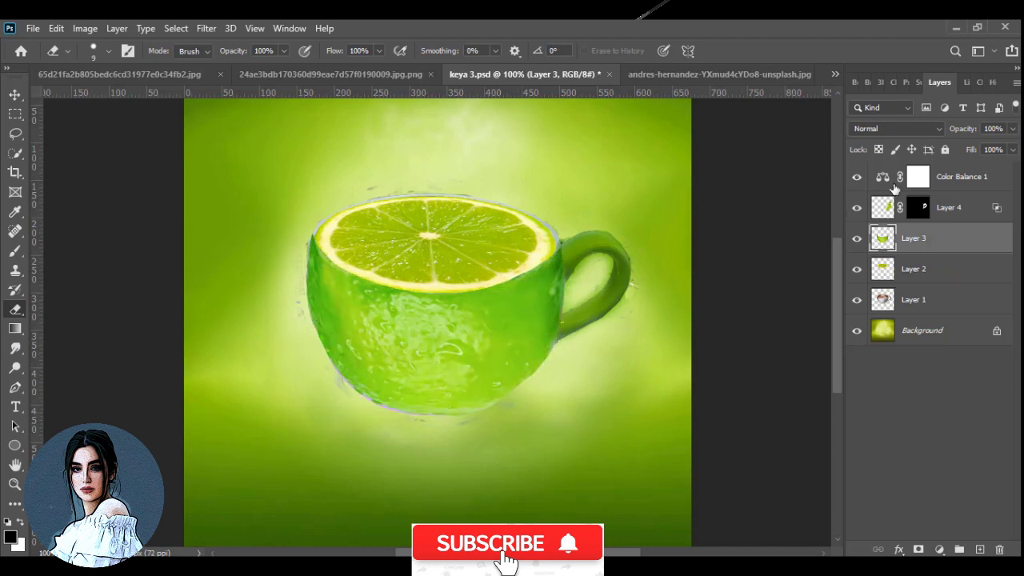
# Set Layer 3 to Multiply with a Blend If underlying range of 112–233.
pyautogui.click(895, 128)
pyautogui.click(872, 186)
pyautogui.click(1012, 128)
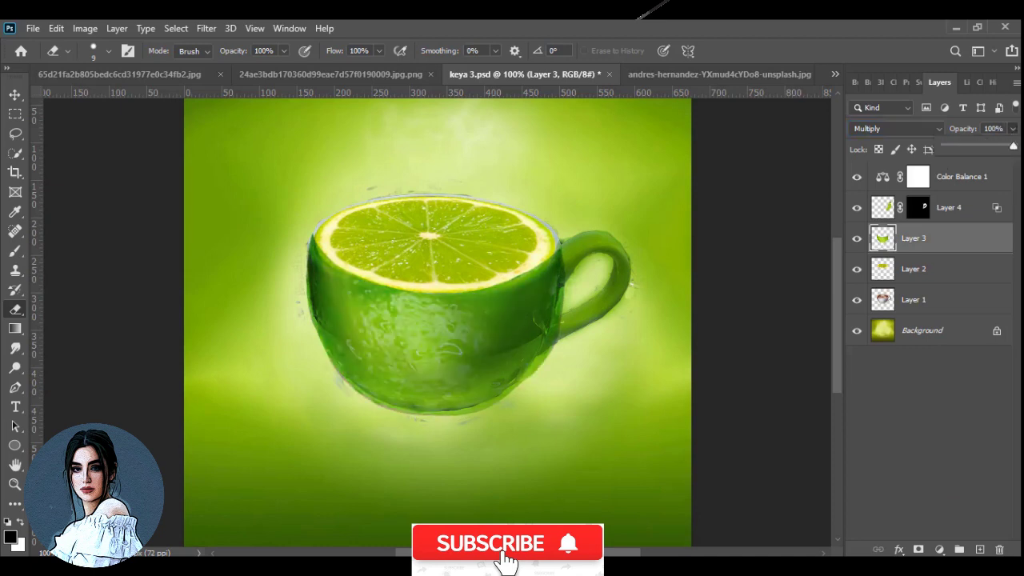
pyautogui.click(741, 378)
pyautogui.click(899, 548)
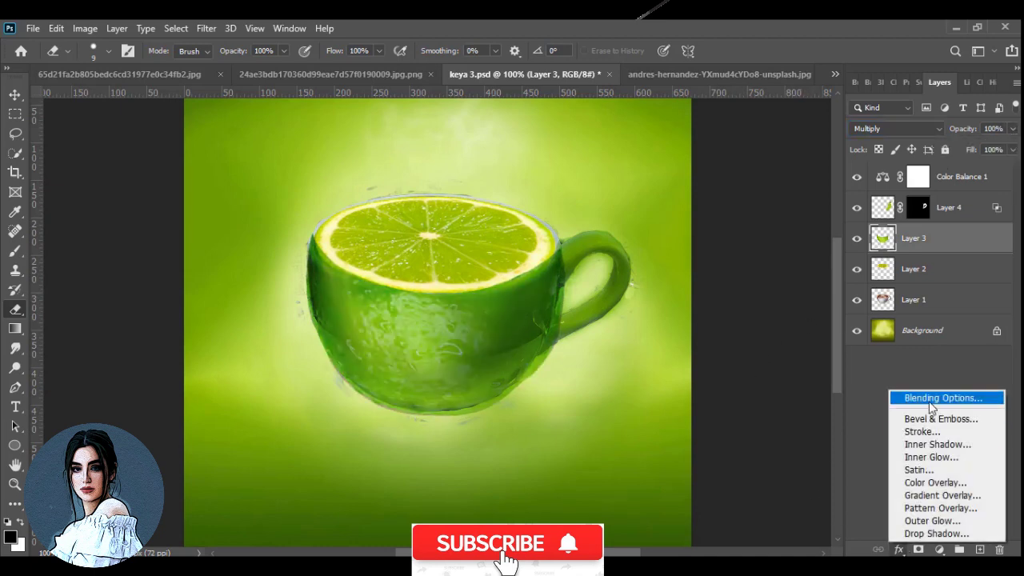
pyautogui.click(919, 395)
pyautogui.moveTo(832, 394)
pyautogui.mouseDown()
pyautogui.moveTo(799, 403)
pyautogui.moveTo(815, 397)
pyautogui.mouseUp()
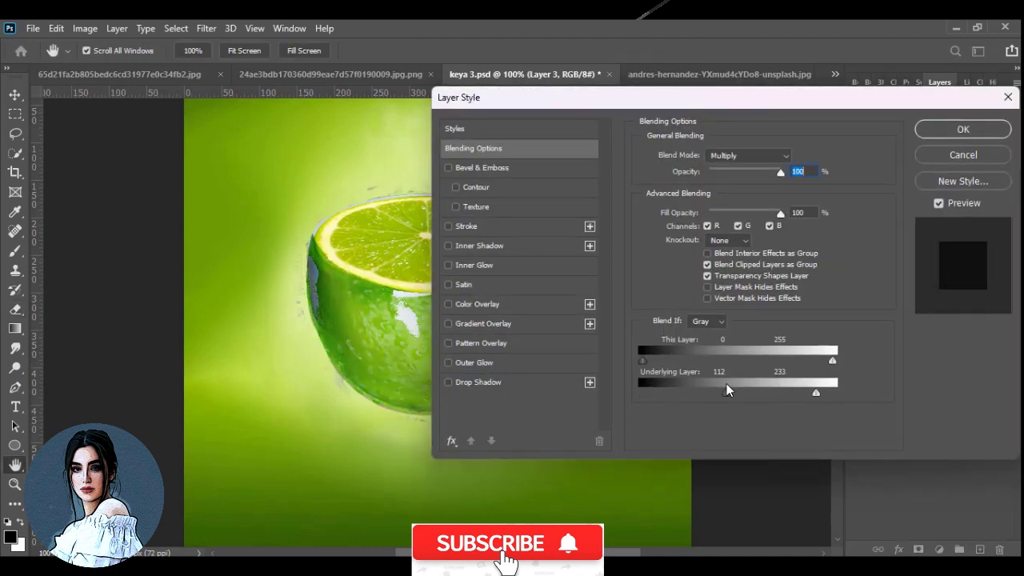
pyautogui.click(960, 132)
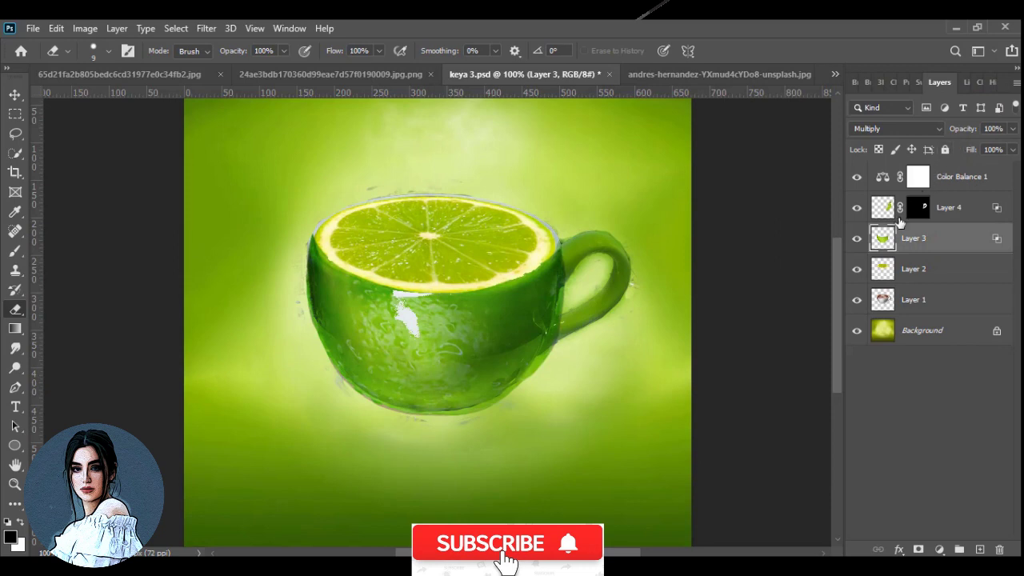
pyautogui.press('v')
pyautogui.click(448, 219)
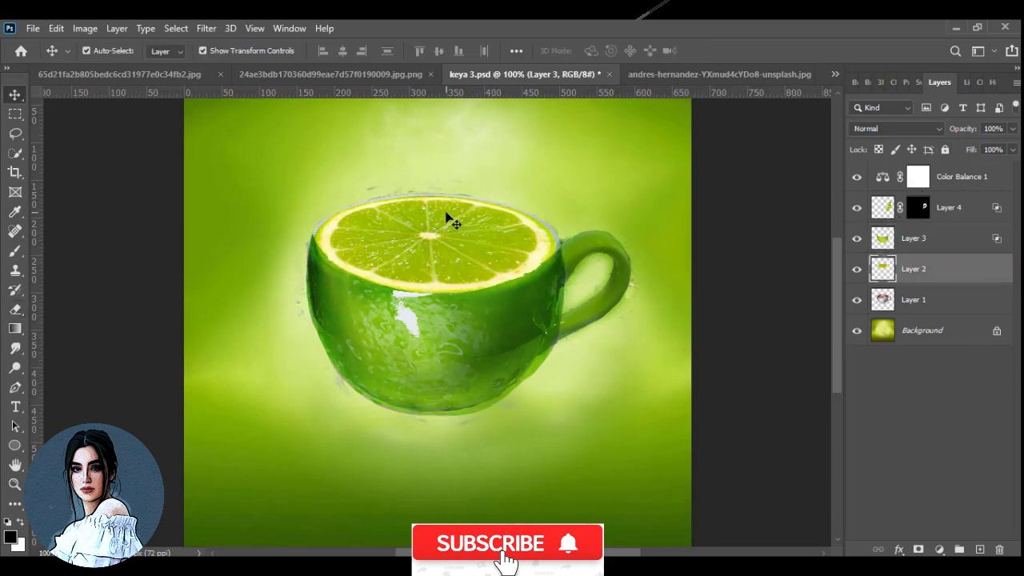
pyautogui.click(889, 130)
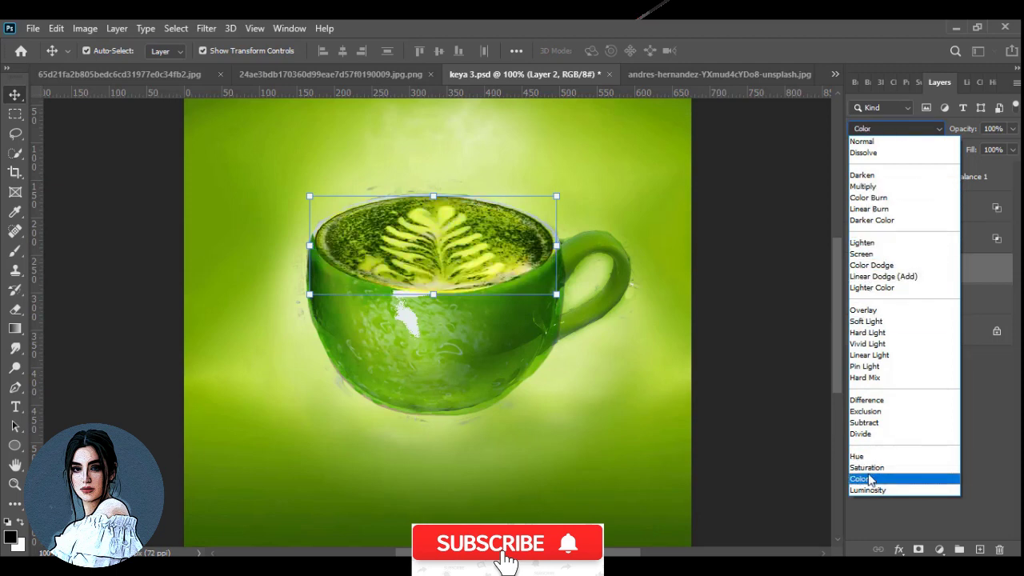
pyautogui.click(869, 478)
pyautogui.click(715, 302)
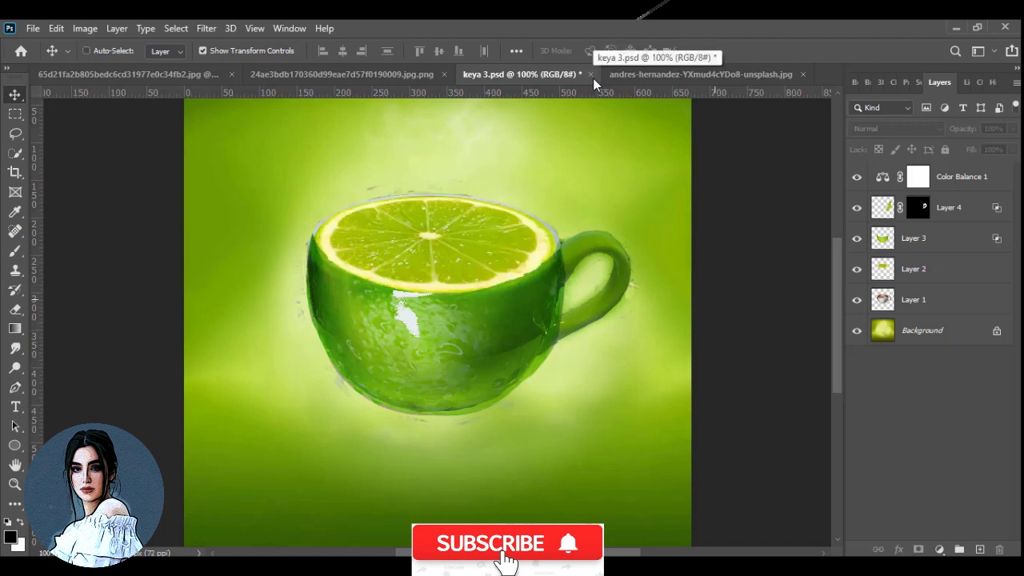
pyautogui.click(906, 209)
pyautogui.click(884, 240)
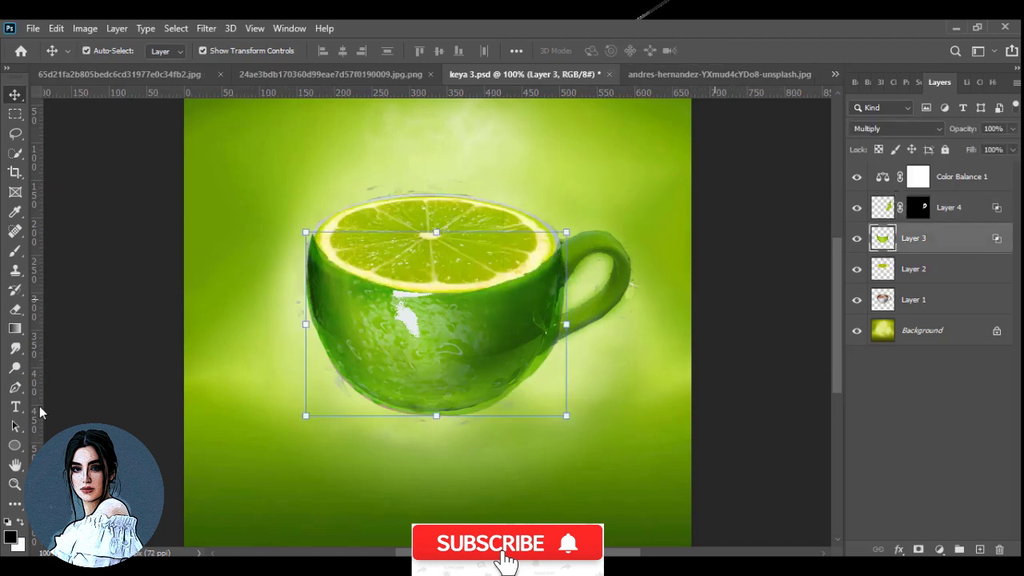
# Undo a trial brush stroke on the rim and erase a small bit along the lime rim.
pyautogui.click(15, 251)
pyautogui.moveTo(331, 233); pyautogui.dragTo(348, 255)
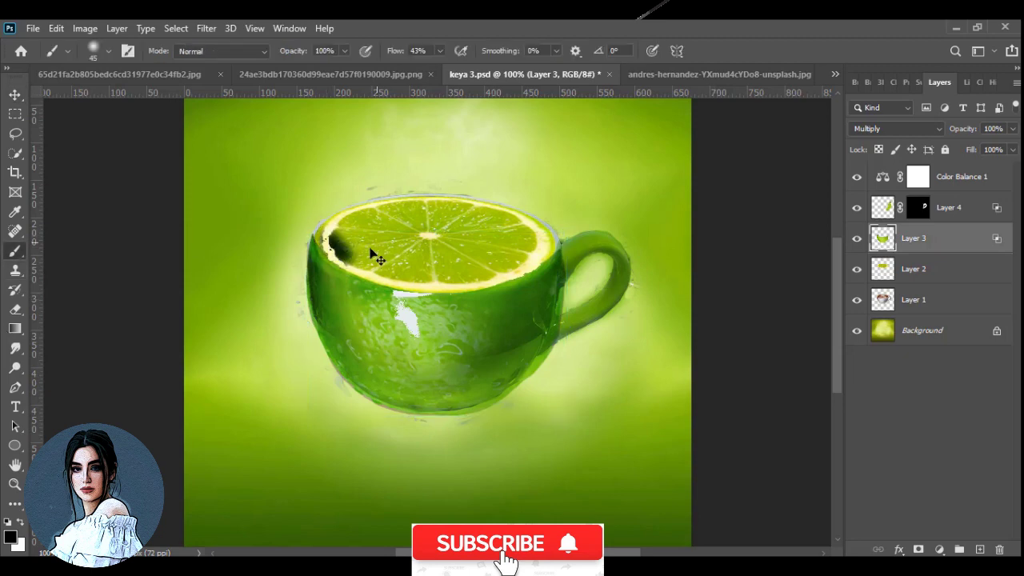
pyautogui.hotkey('ctrl', 'z')
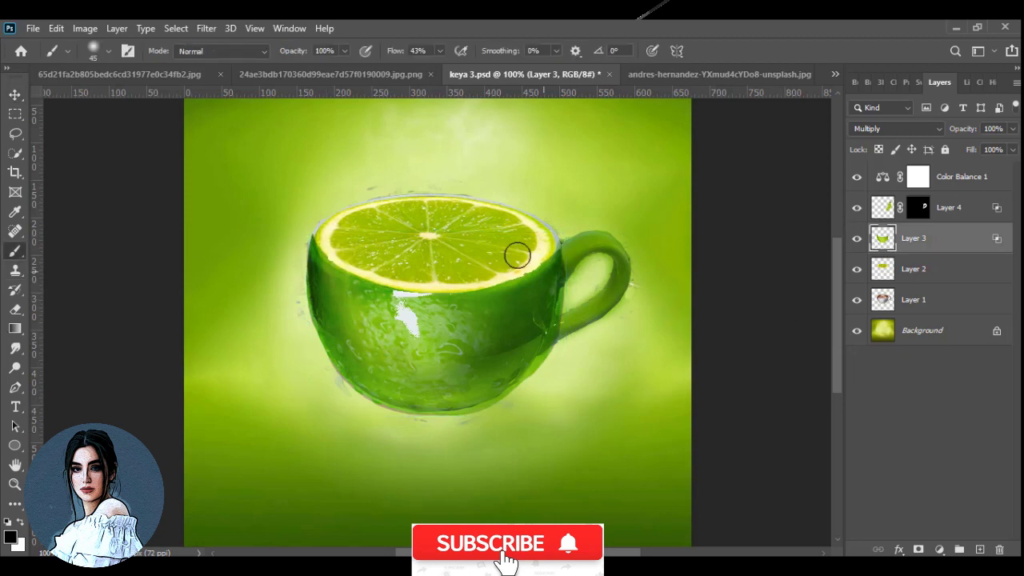
pyautogui.press('e')
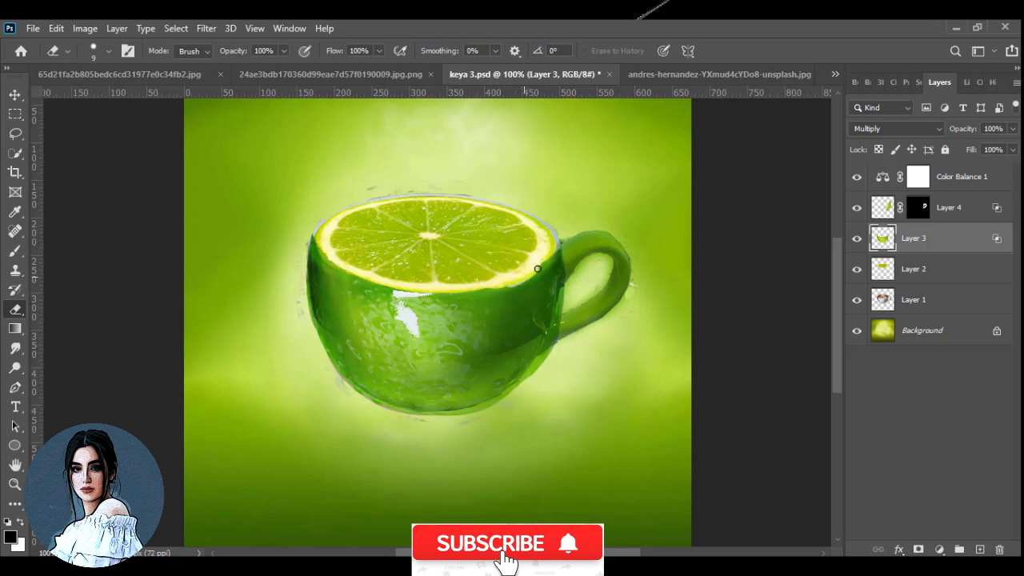
pyautogui.moveTo(527, 274); pyautogui.dragTo(546, 260)
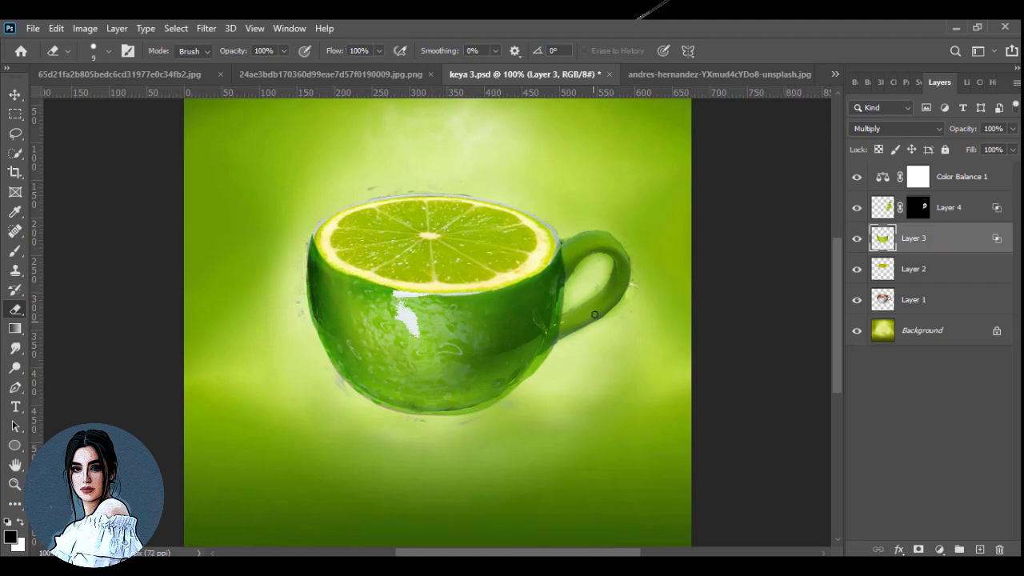
# With a size-20 eraser, clean the cup's lower-right edge and the handle join.
pyautogui.press(']')
pyautogui.press(']')
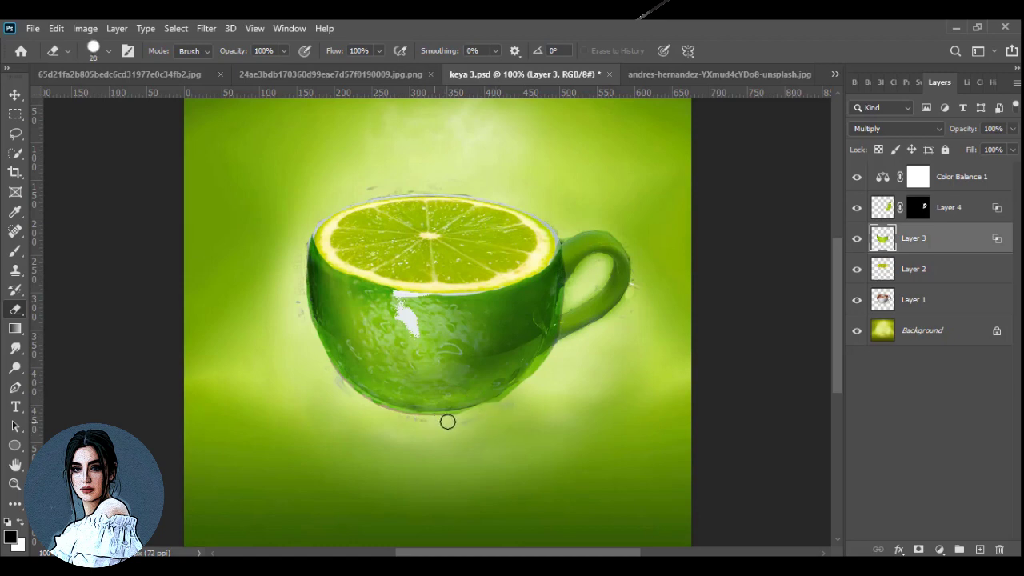
pyautogui.moveTo(514, 393)
pyautogui.mouseDown()
pyautogui.moveTo(547, 359)
pyautogui.moveTo(539, 368)
pyautogui.mouseUp()
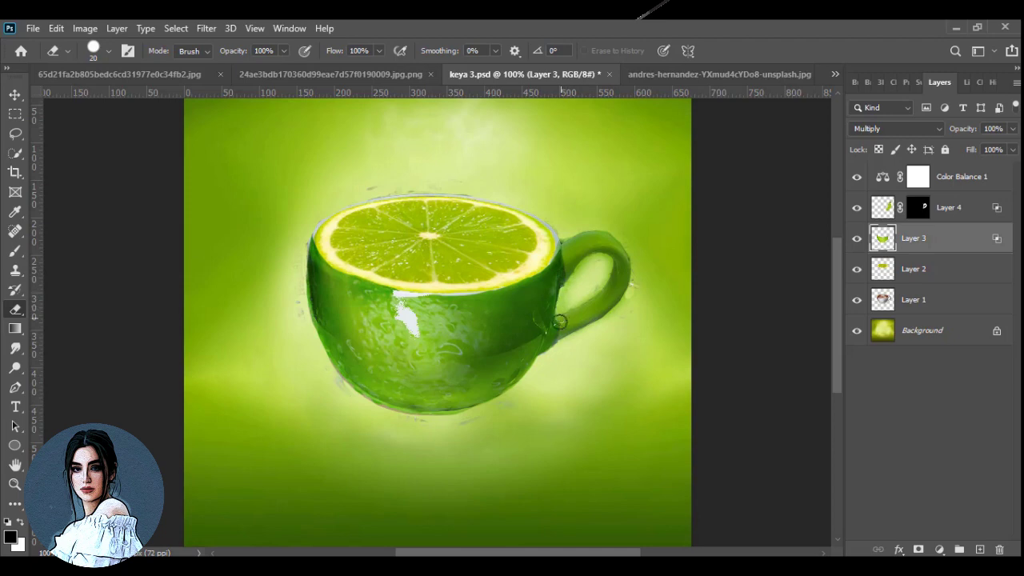
pyautogui.moveTo(560, 318)
pyautogui.mouseDown()
pyautogui.moveTo(562, 371)
pyautogui.moveTo(544, 359)
pyautogui.moveTo(567, 304)
pyautogui.moveTo(560, 315)
pyautogui.moveTo(564, 254)
pyautogui.mouseUp()
pyautogui.press('[')
pyautogui.press('[')
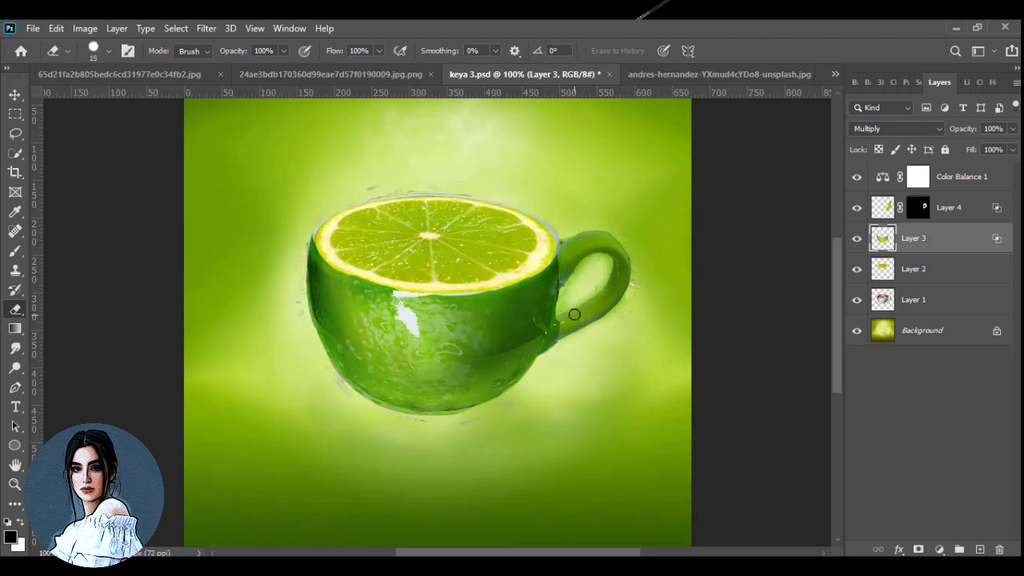
pyautogui.press('[')
pyautogui.press('[')
# Sample a green from the cup, then select the lime slice on Layer 2 with the Move tool.
pyautogui.press('i')
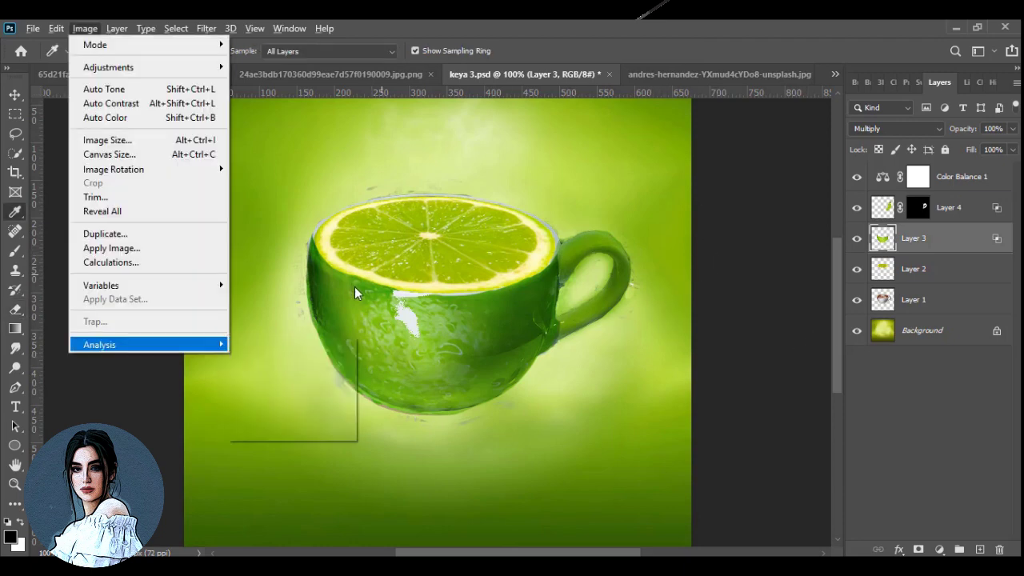
pyautogui.click(354, 286)
pyautogui.press('b')
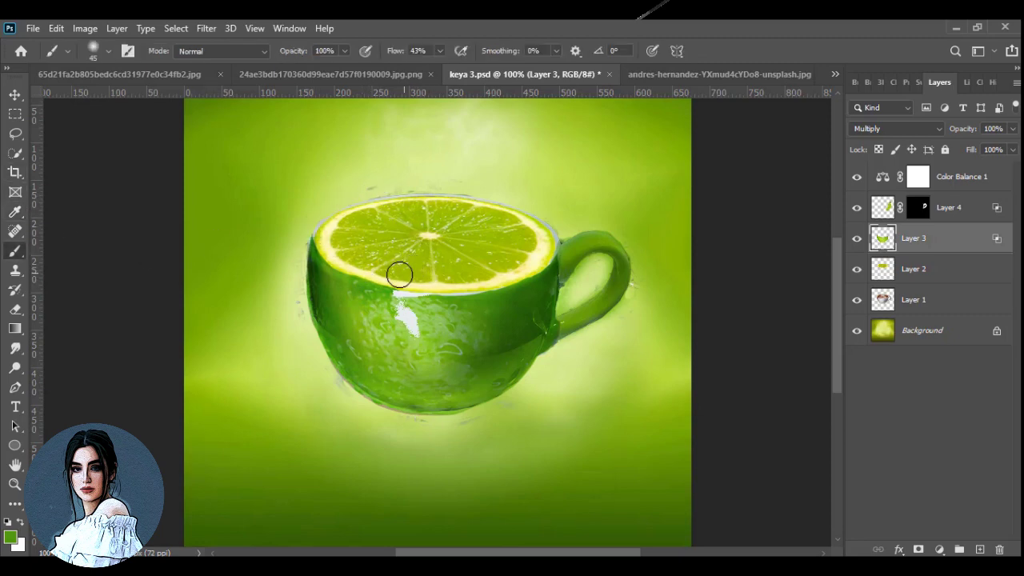
pyautogui.click(912, 207)
pyautogui.click(913, 269)
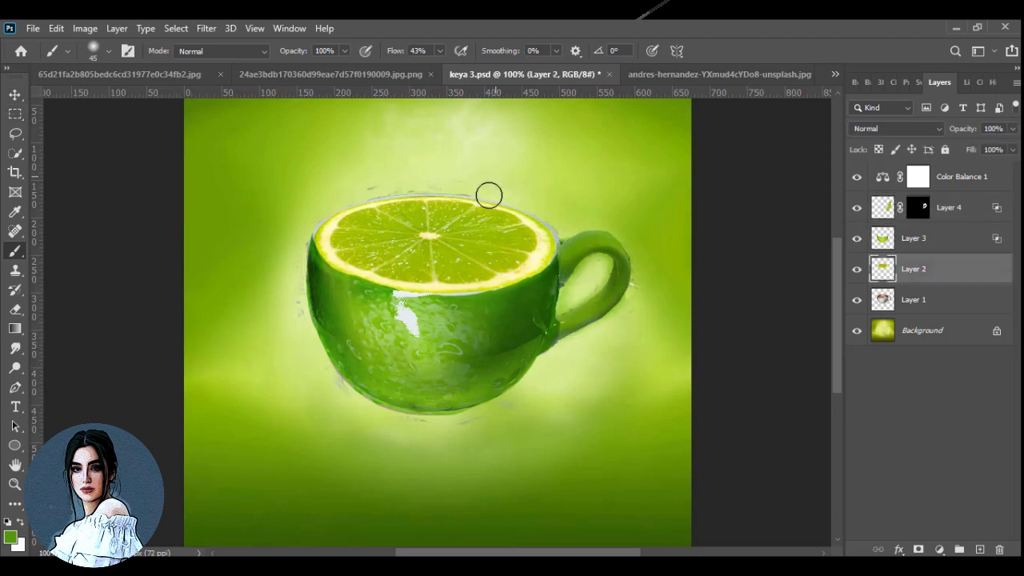
pyautogui.click(15, 114)
pyautogui.click(15, 95)
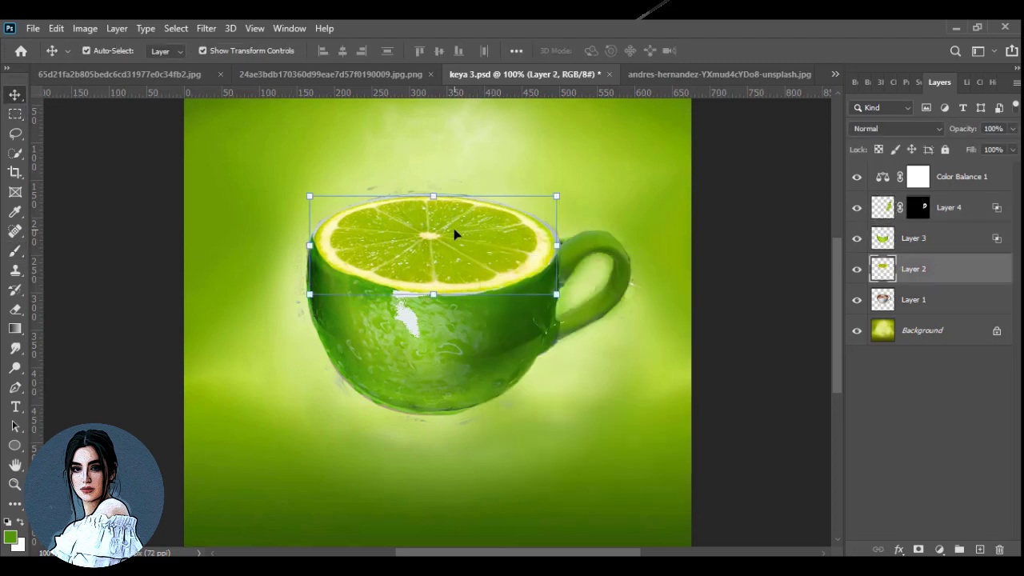
# Warp the lime slice, lifting its top and bulging both sides out over the rim.
pyautogui.rightClick(454, 233)
pyautogui.click(55, 28)
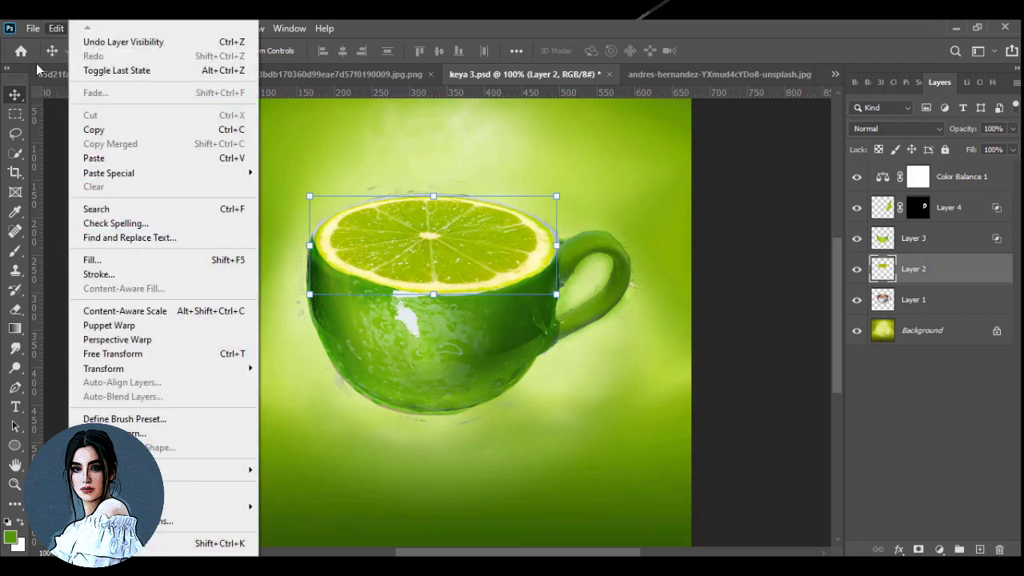
pyautogui.click(113, 353)
pyautogui.rightClick(483, 238)
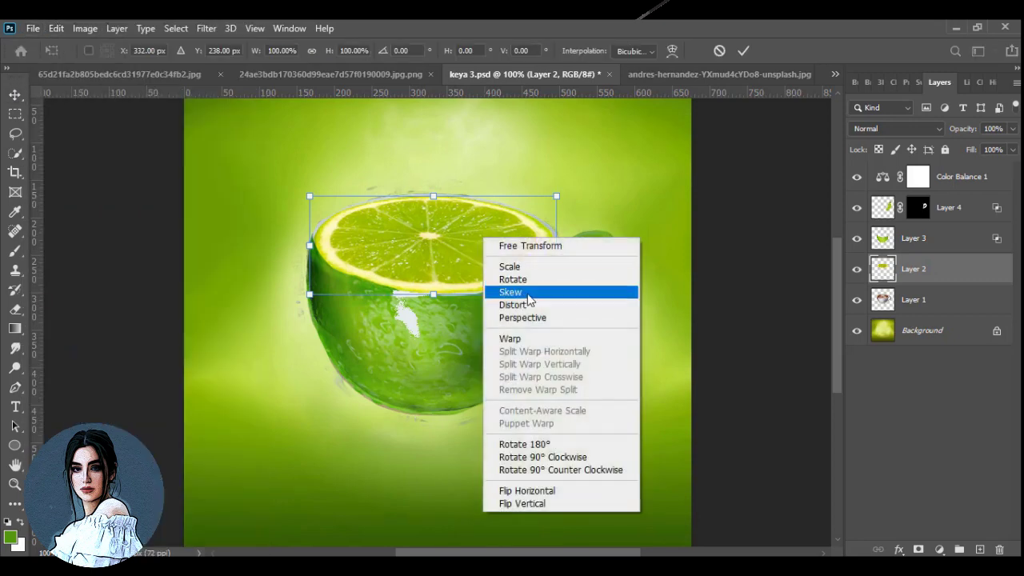
pyautogui.click(509, 338)
pyautogui.moveTo(479, 195); pyautogui.dragTo(477, 187)
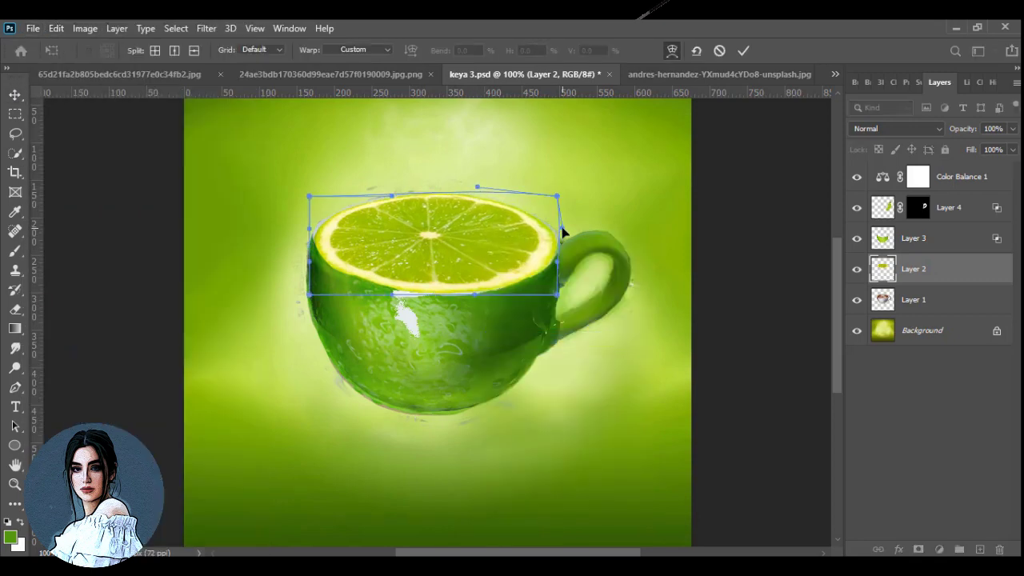
pyautogui.moveTo(562, 231); pyautogui.dragTo(567, 231)
pyautogui.moveTo(302, 228); pyautogui.dragTo(305, 226)
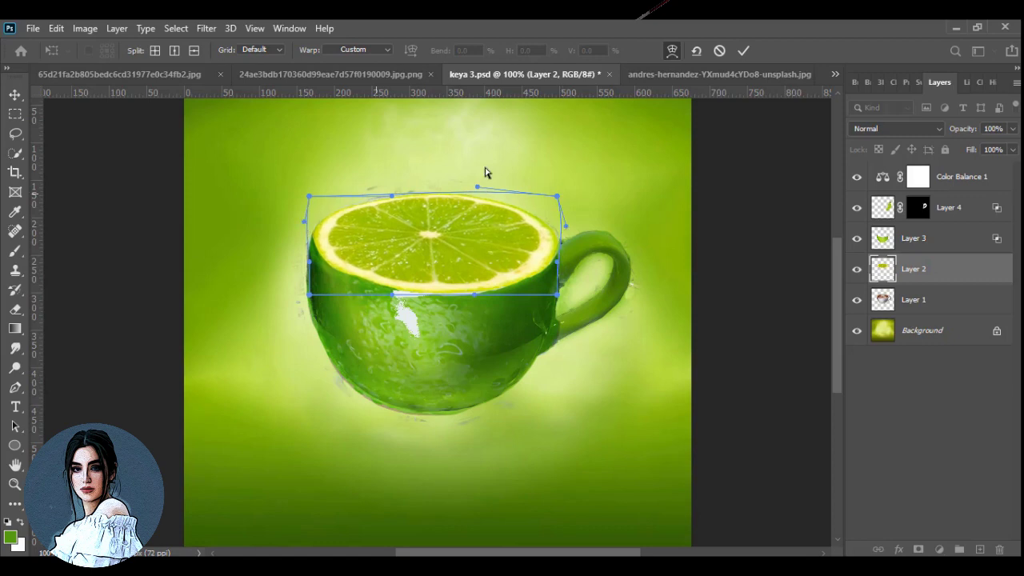
pyautogui.click(743, 51)
# Select the cup on Layer 3 and open the Image menu.
pyautogui.click(695, 294)
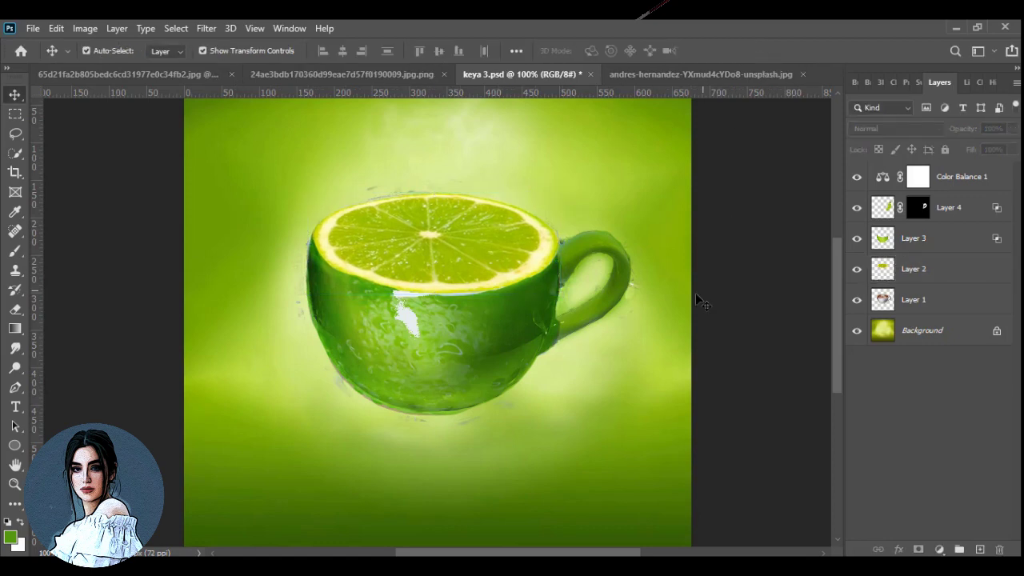
pyautogui.click(416, 342)
pyautogui.click(85, 28)
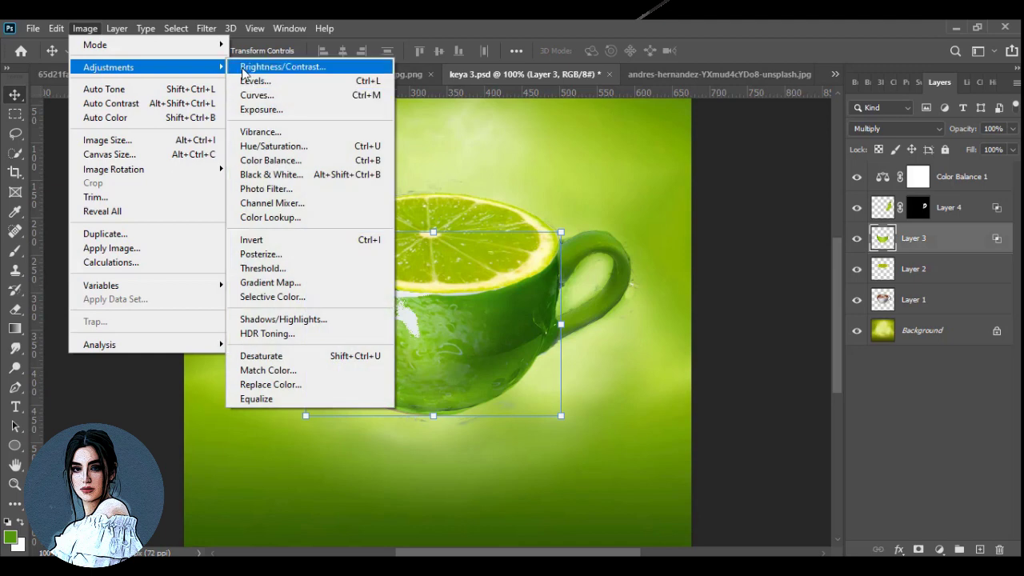
# Apply Brightness/Contrast to the cup on Layer 3: brightness 49, contrast 30.
pyautogui.click(244, 68)
pyautogui.moveTo(681, 116); pyautogui.dragTo(701, 124)
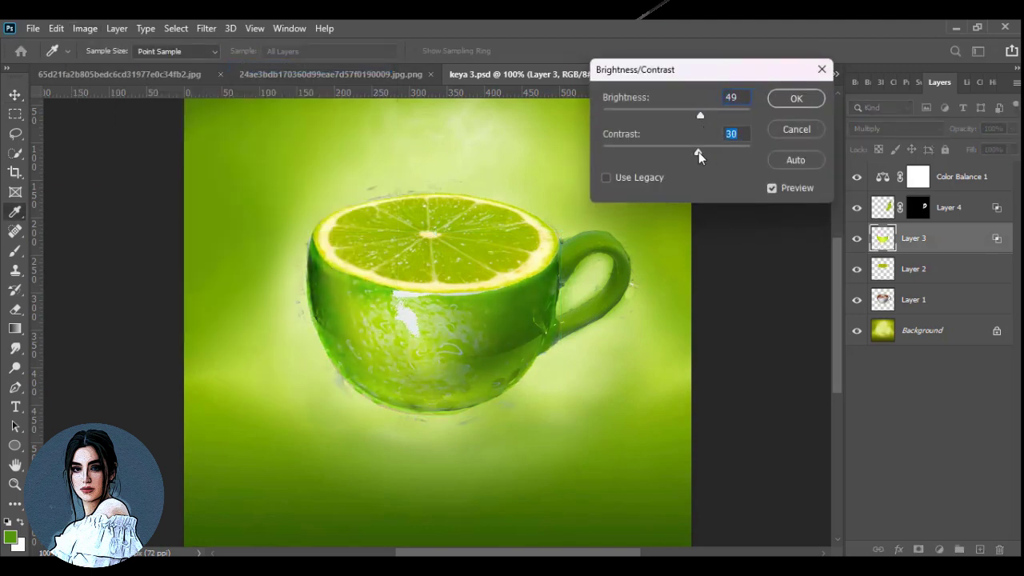
pyautogui.click(794, 98)
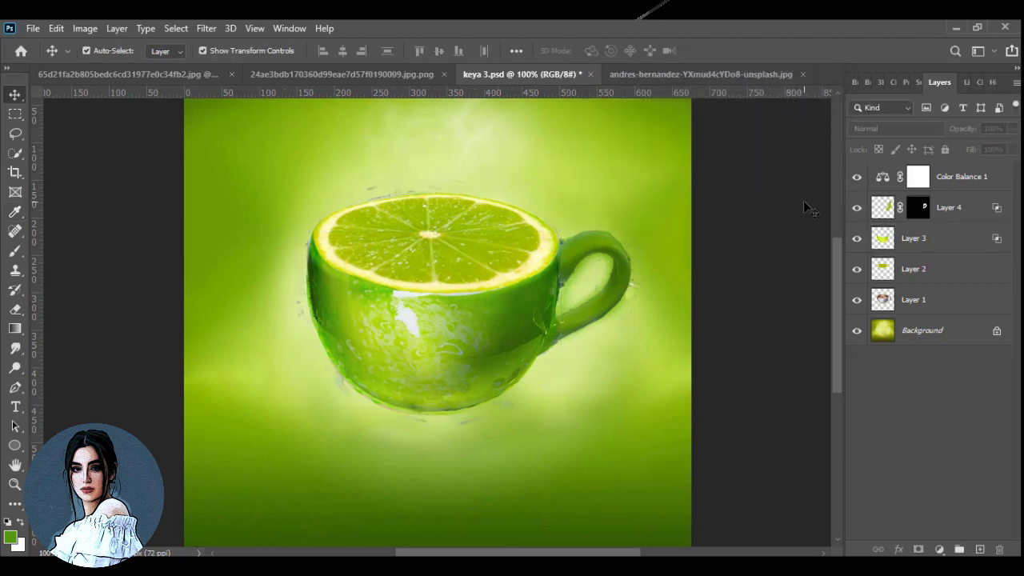
# Drag the Curtis tea-bag tag into keya 3.psd, scaled to about 58%, hanging over the cup's right rim.
pyautogui.click(429, 72)
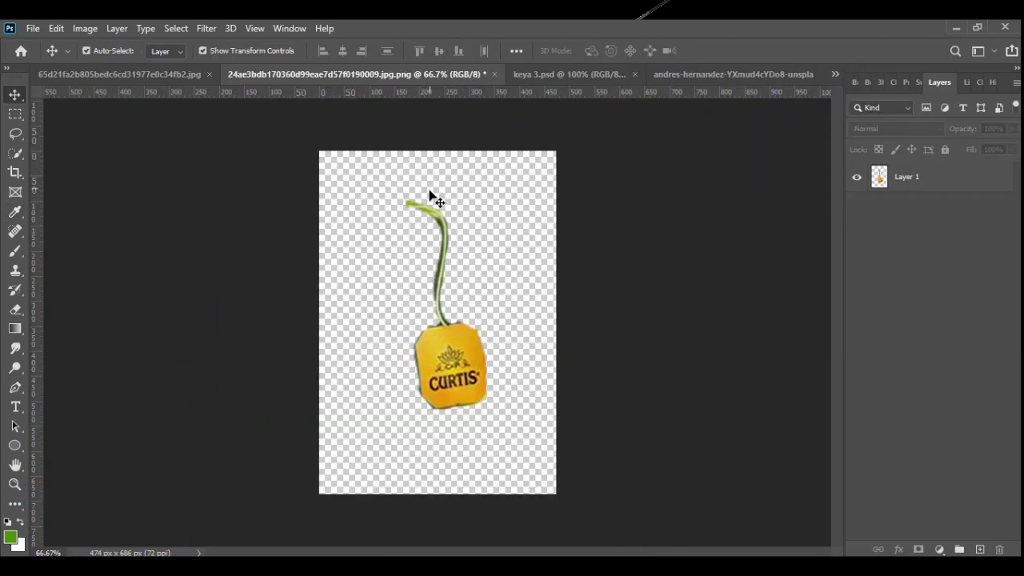
pyautogui.moveTo(432, 196)
pyautogui.mouseDown()
pyautogui.moveTo(600, 75)
pyautogui.moveTo(514, 296)
pyautogui.mouseUp()
pyautogui.moveTo(586, 463)
pyautogui.mouseDown()
pyautogui.moveTo(535, 303)
pyautogui.moveTo(512, 302)
pyautogui.moveTo(524, 312)
pyautogui.mouseUp()
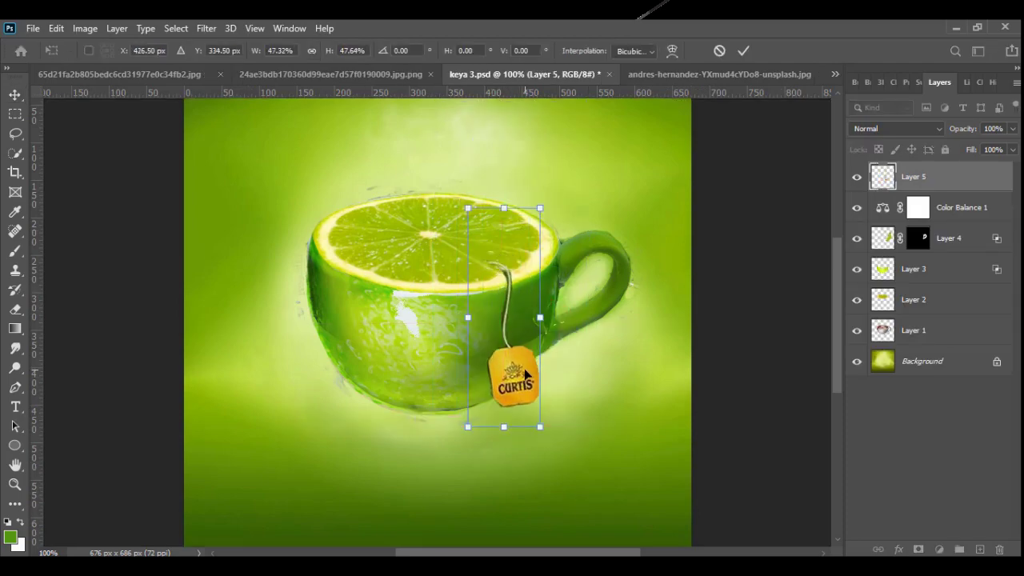
pyautogui.moveTo(539, 208); pyautogui.dragTo(548, 184)
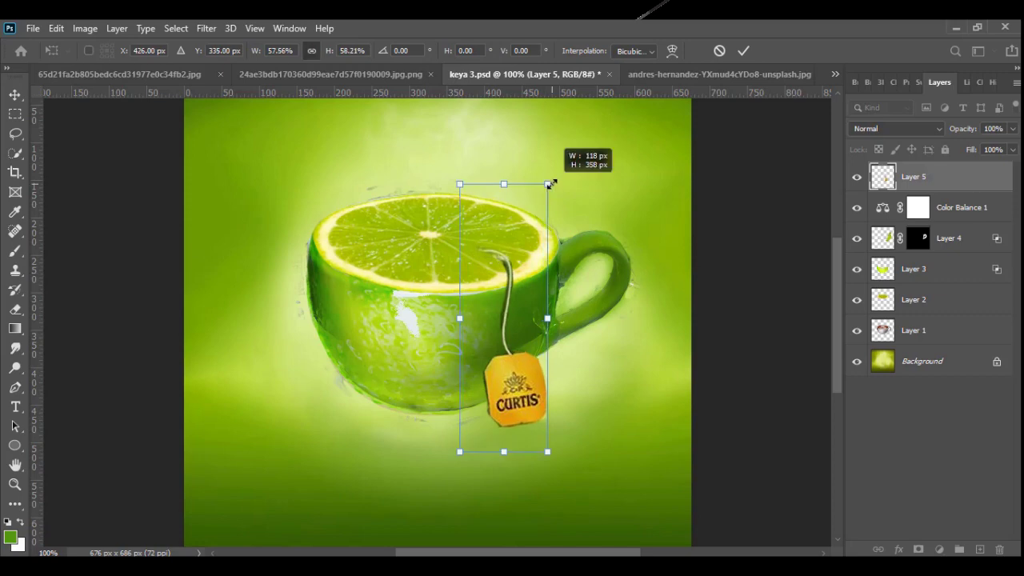
pyautogui.click(745, 51)
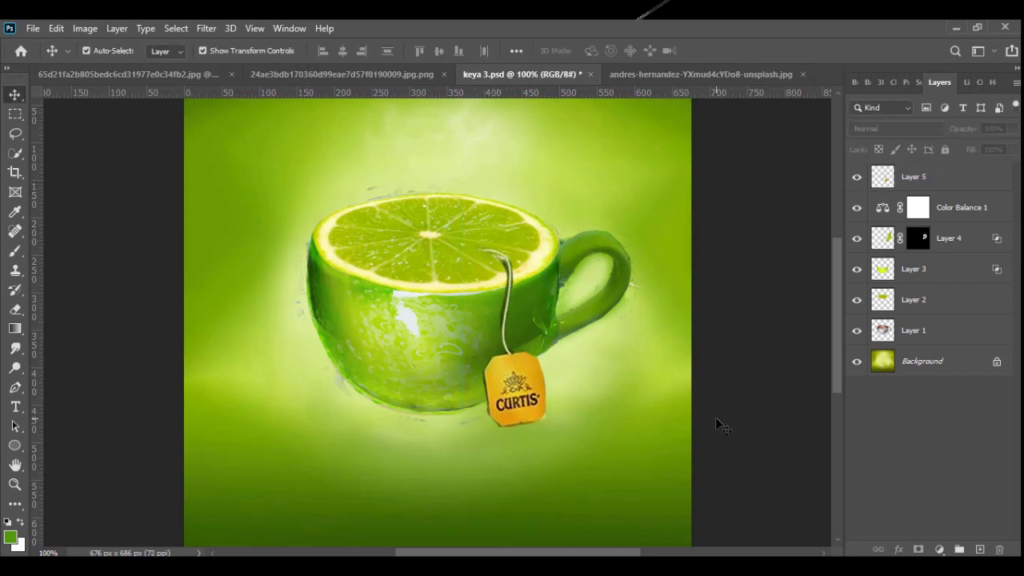
# Add an empty Layer 6, move it beneath tea-bag Layer 5, and return to the tea-bag document.
pyautogui.click(14, 250)
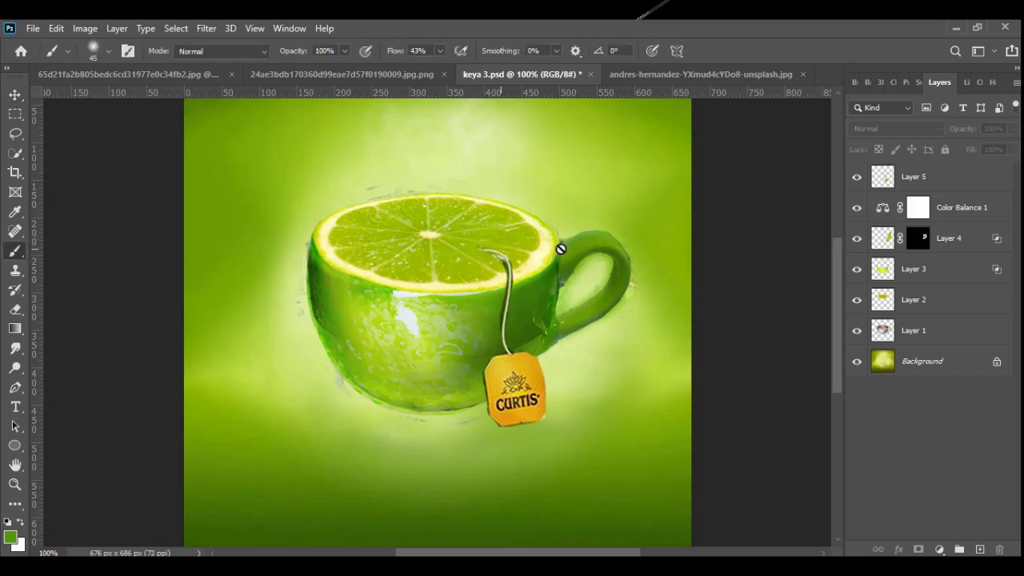
pyautogui.hotkey('ctrl', 'shift', 'alt', 'n')
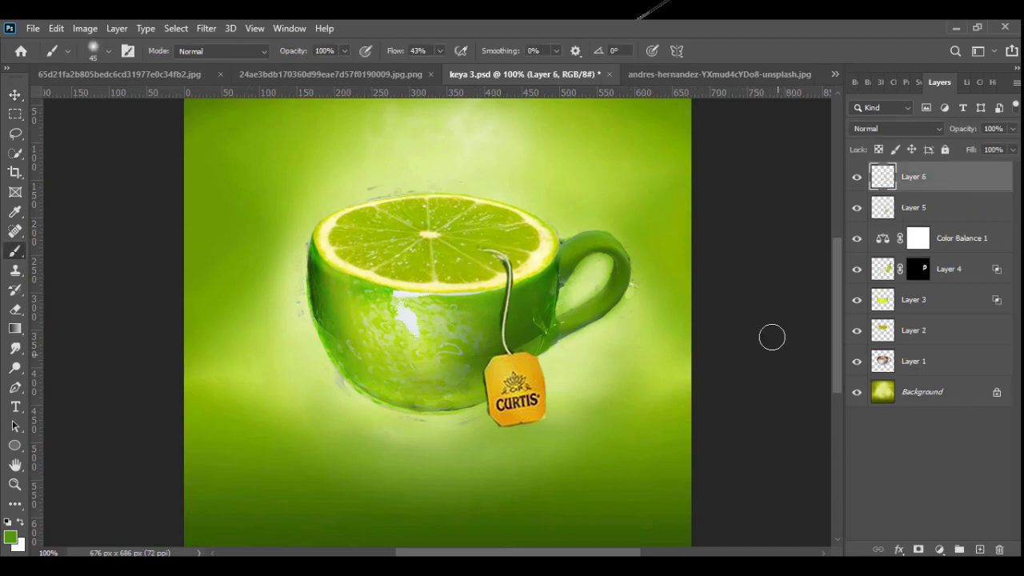
pyautogui.press('e')
pyautogui.click(14, 212)
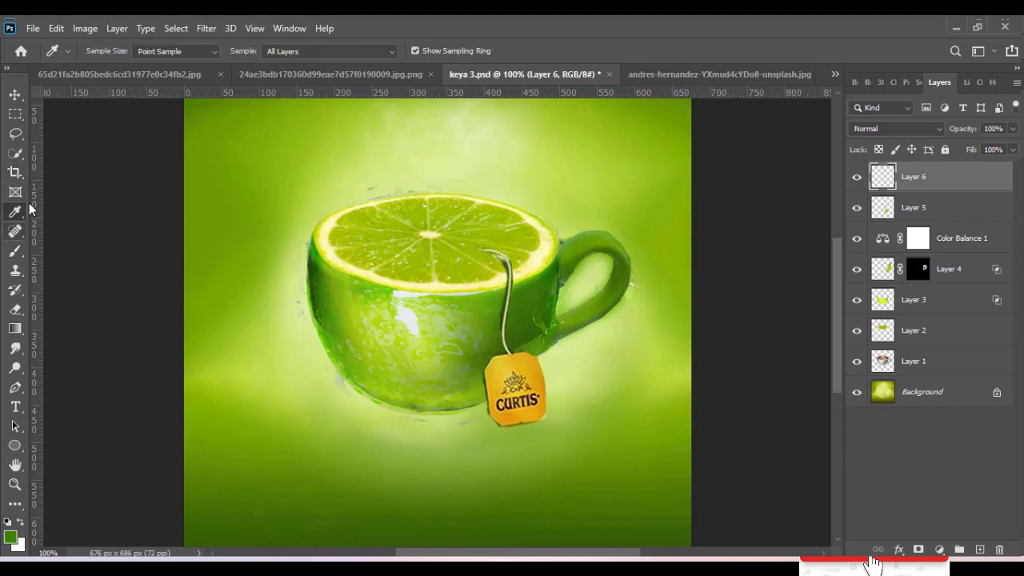
pyautogui.press('b')
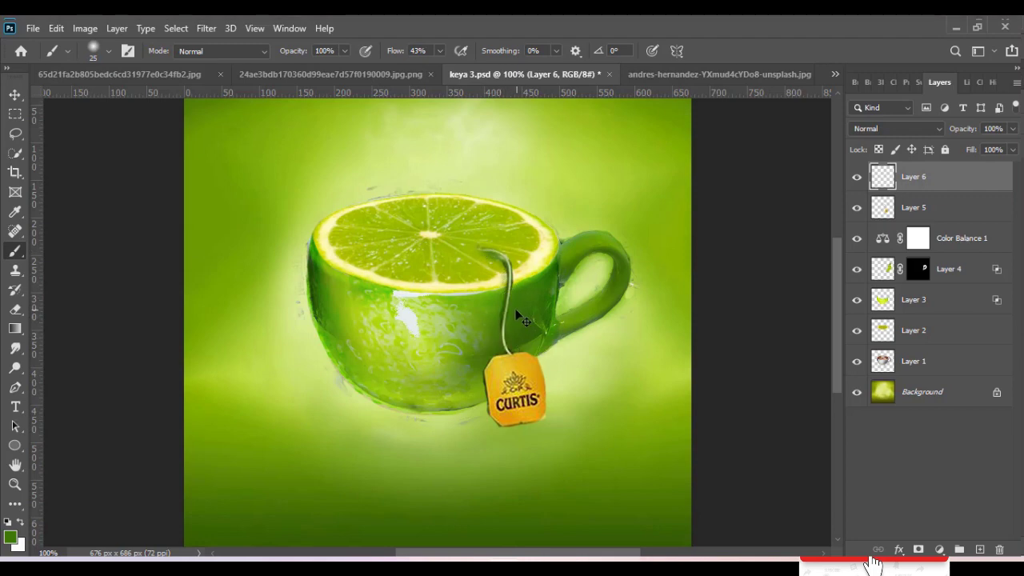
pyautogui.moveTo(912, 177); pyautogui.dragTo(912, 222)
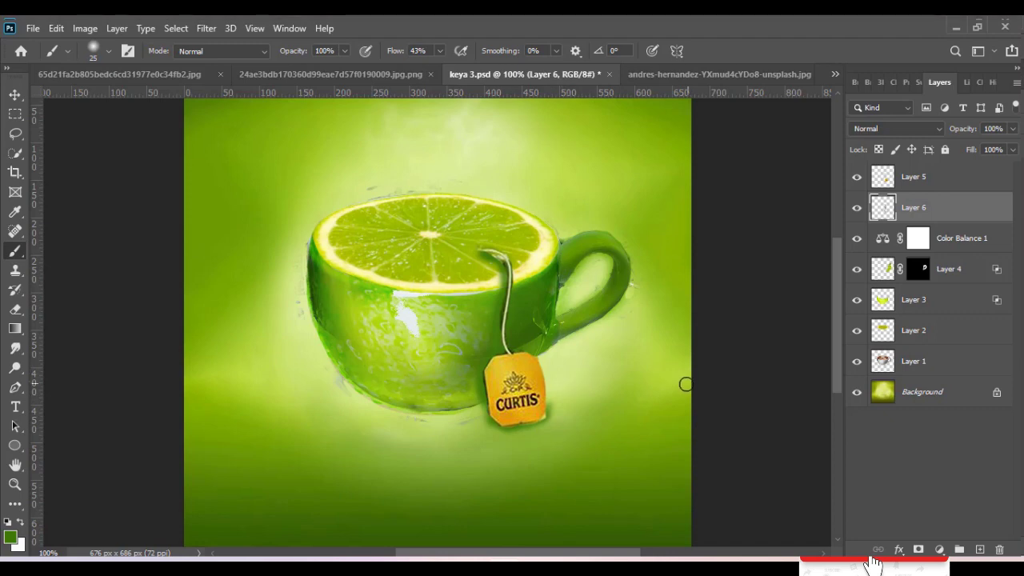
pyautogui.click(411, 72)
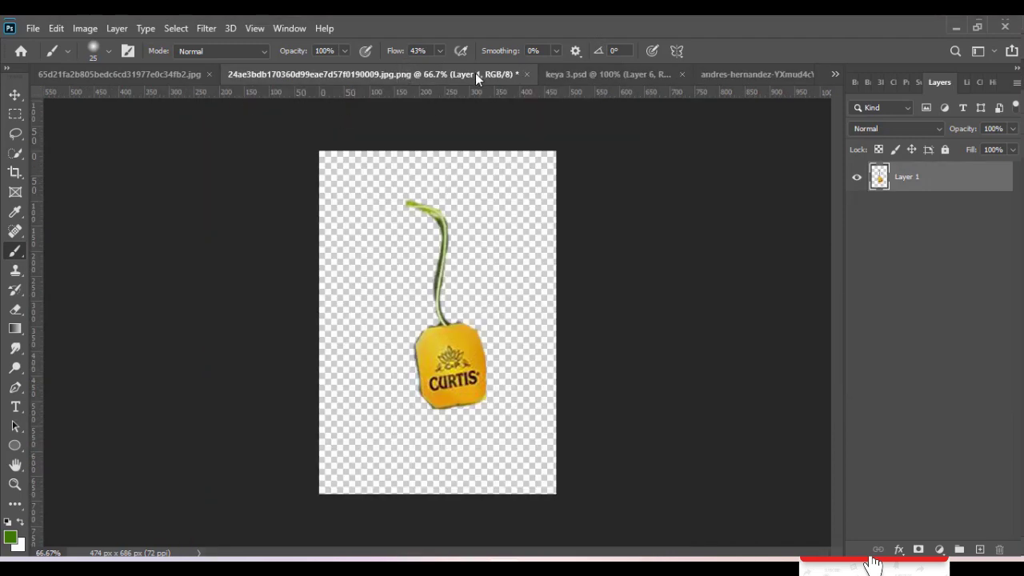
# Close the tea-bag document without saving and try a Levels adjustment on Layer 5.
pyautogui.click(526, 73)
pyautogui.click(510, 246)
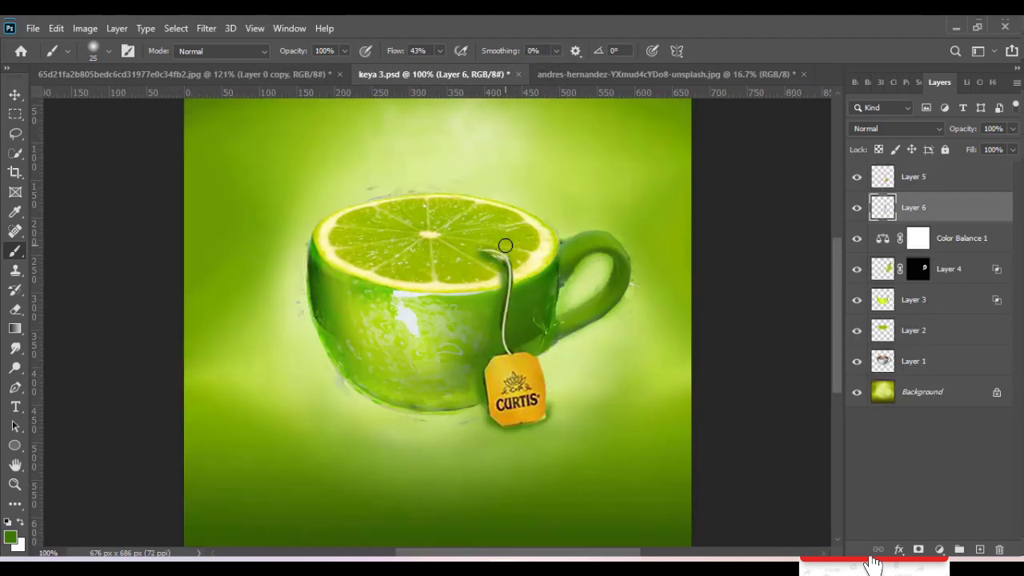
pyautogui.click(876, 186)
pyautogui.click(85, 28)
pyautogui.click(247, 80)
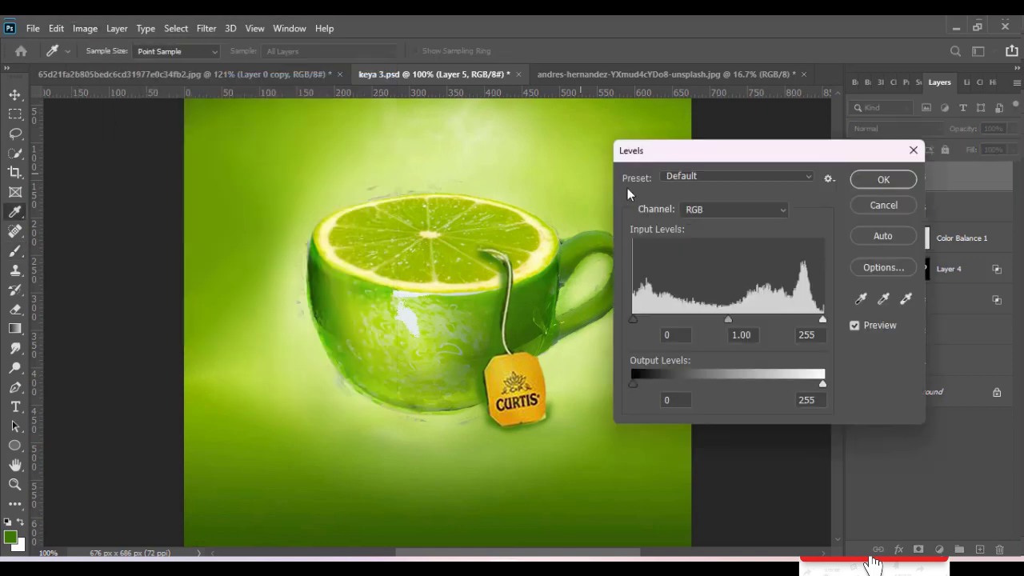
pyautogui.moveTo(634, 320); pyautogui.dragTo(737, 318)
pyautogui.click(883, 181)
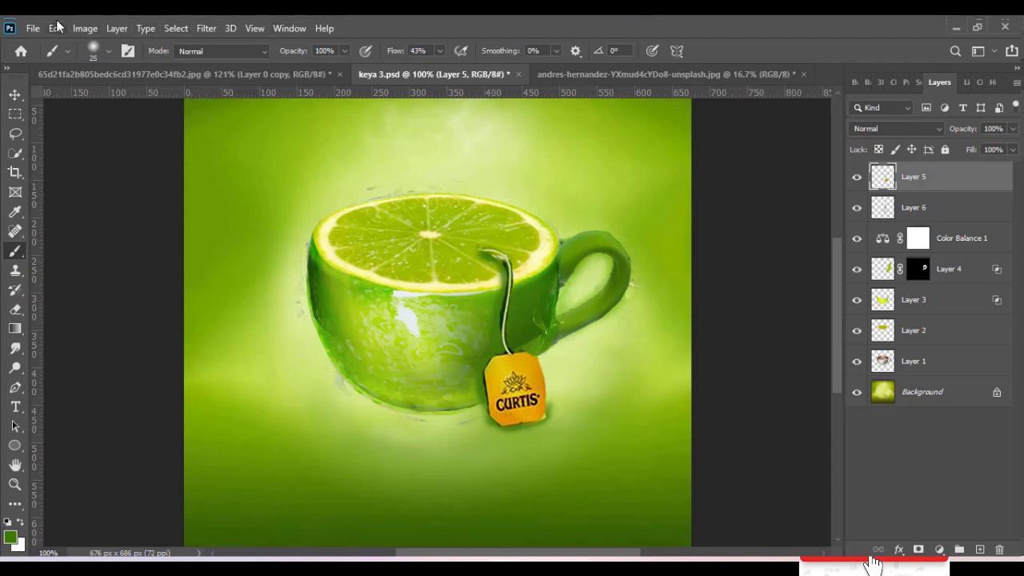
# Apply Levels to the tea bag with black input 28 and slightly nudged midtones.
pyautogui.click(85, 28)
pyautogui.moveTo(108, 68)
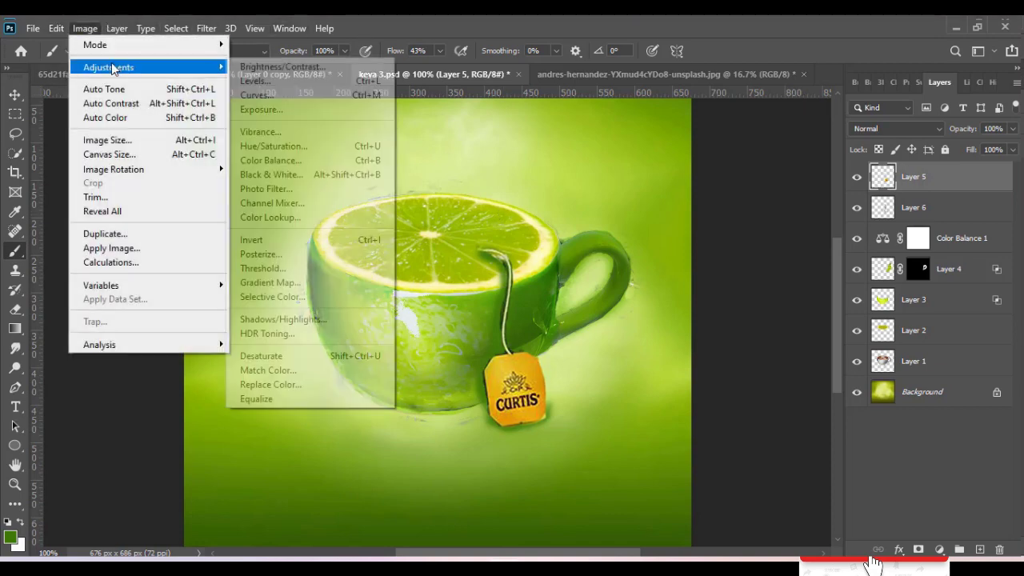
pyautogui.click(277, 86)
pyautogui.moveTo(636, 319); pyautogui.dragTo(654, 321)
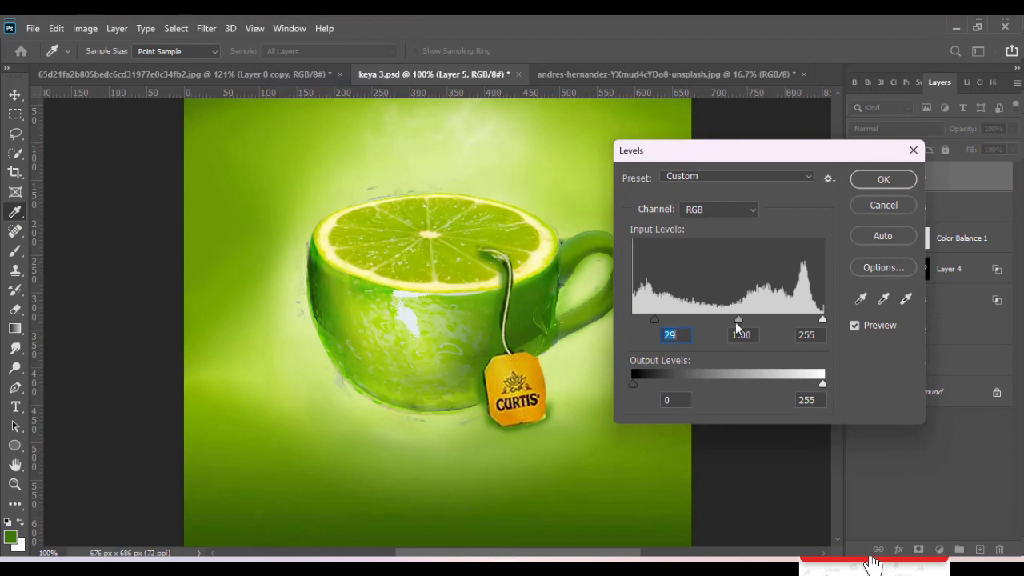
pyautogui.moveTo(729, 319); pyautogui.dragTo(738, 320)
pyautogui.click(883, 179)
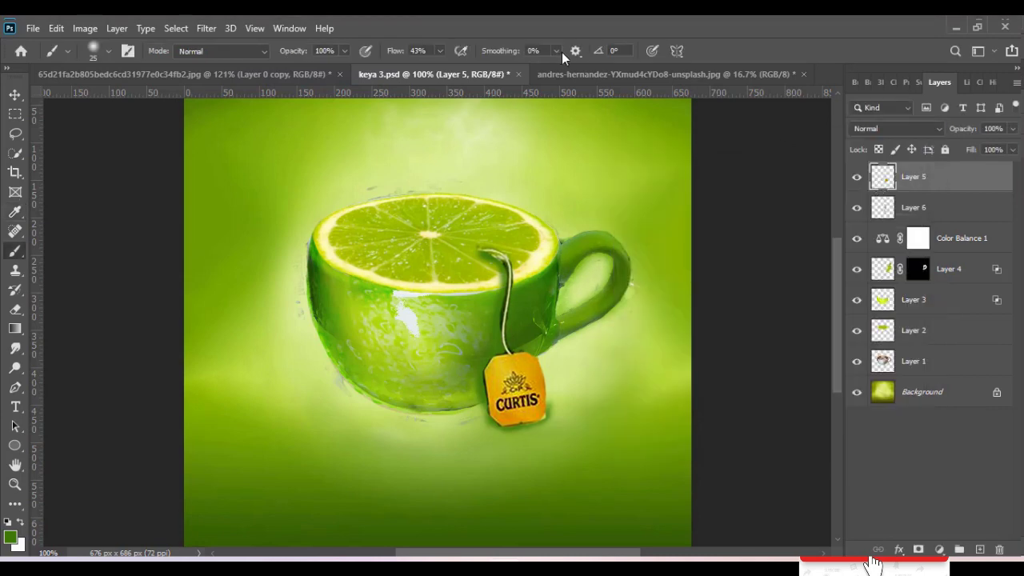
# Close the purple lime photo without saving.
pyautogui.click(569, 74)
pyautogui.click(802, 73)
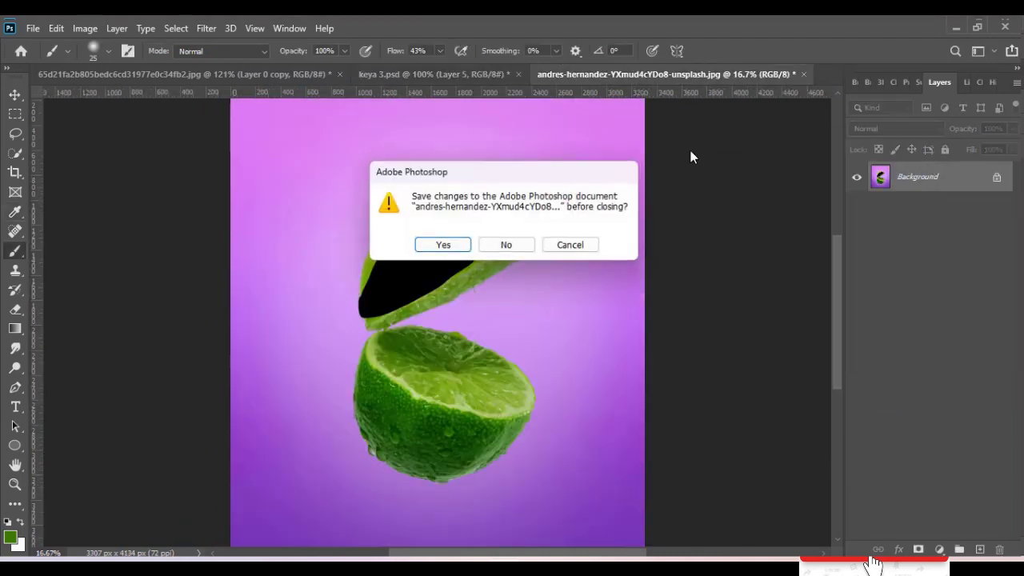
pyautogui.click(508, 245)
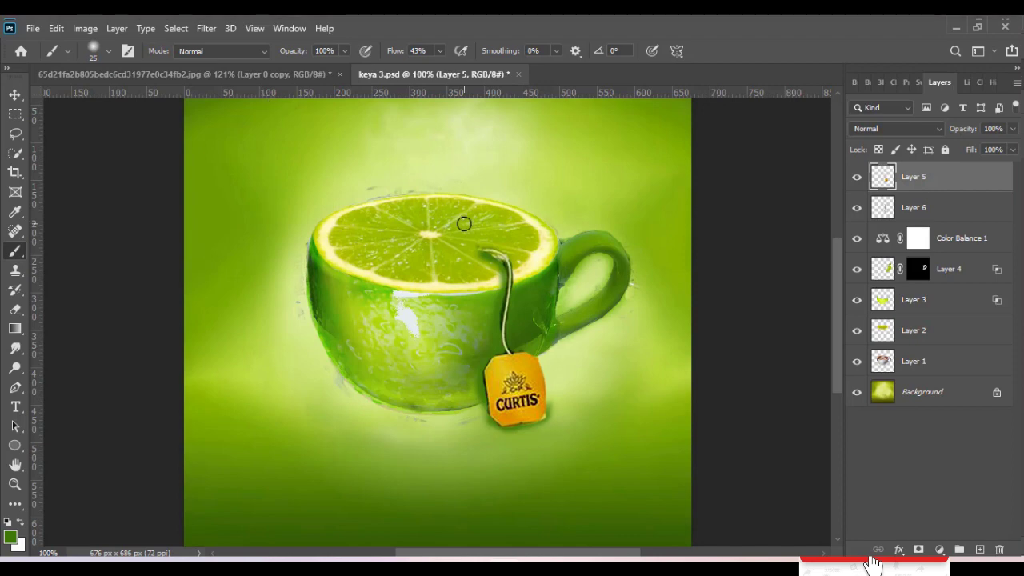
# Check Layer 6's effect, undo a trial Layer 5 opacity fade, and bring up the lime-and-mint image.
pyautogui.click(857, 210)
pyautogui.click(1012, 128)
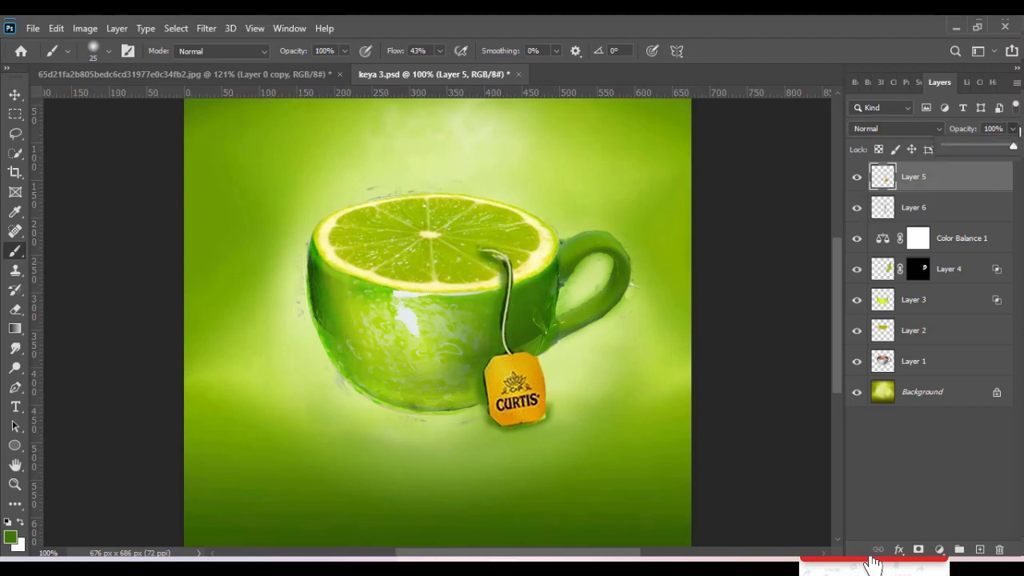
pyautogui.moveTo(1014, 145)
pyautogui.mouseDown()
pyautogui.moveTo(957, 144)
pyautogui.moveTo(978, 147)
pyautogui.mouseUp()
pyautogui.press('Escape')
pyautogui.hotkey('alt', '[')
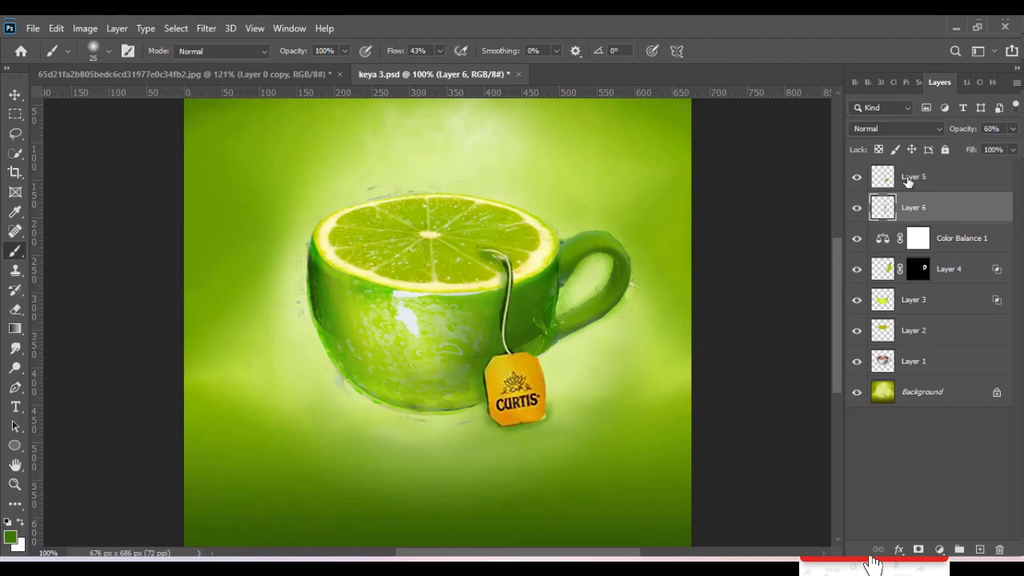
pyautogui.click(911, 178)
pyautogui.click(278, 74)
# Drag the lime-and-mint layer into the composite, shrunk and placed at the cup's lower left.
pyautogui.press('v')
pyautogui.moveTo(424, 343); pyautogui.dragTo(329, 310)
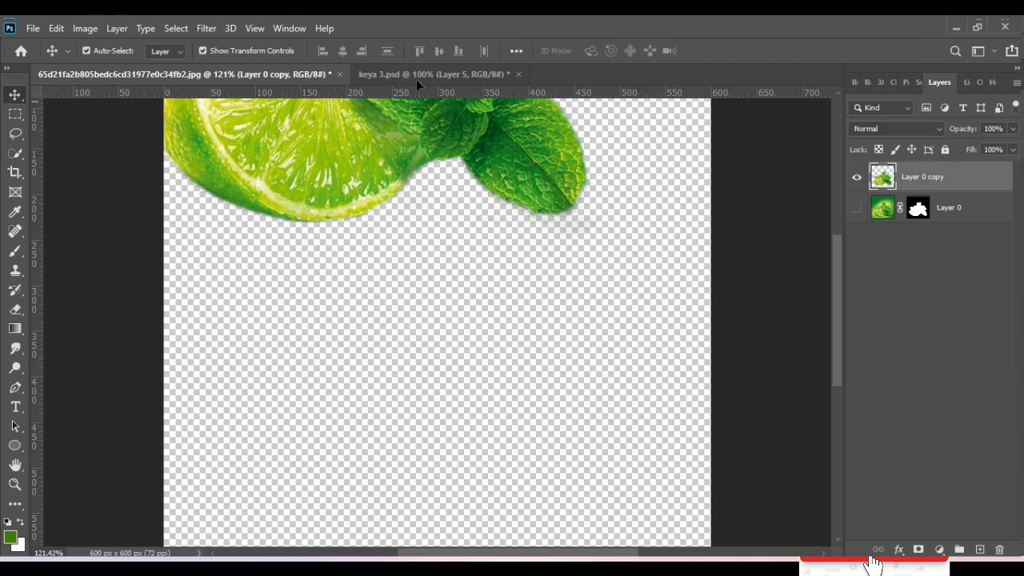
pyautogui.moveTo(531, 166); pyautogui.dragTo(411, 240)
pyautogui.moveTo(336, 320)
pyautogui.mouseDown()
pyautogui.moveTo(359, 392)
pyautogui.moveTo(340, 367)
pyautogui.mouseUp()
pyautogui.moveTo(400, 305)
pyautogui.mouseDown()
pyautogui.moveTo(416, 284)
pyautogui.moveTo(411, 302)
pyautogui.mouseUp()
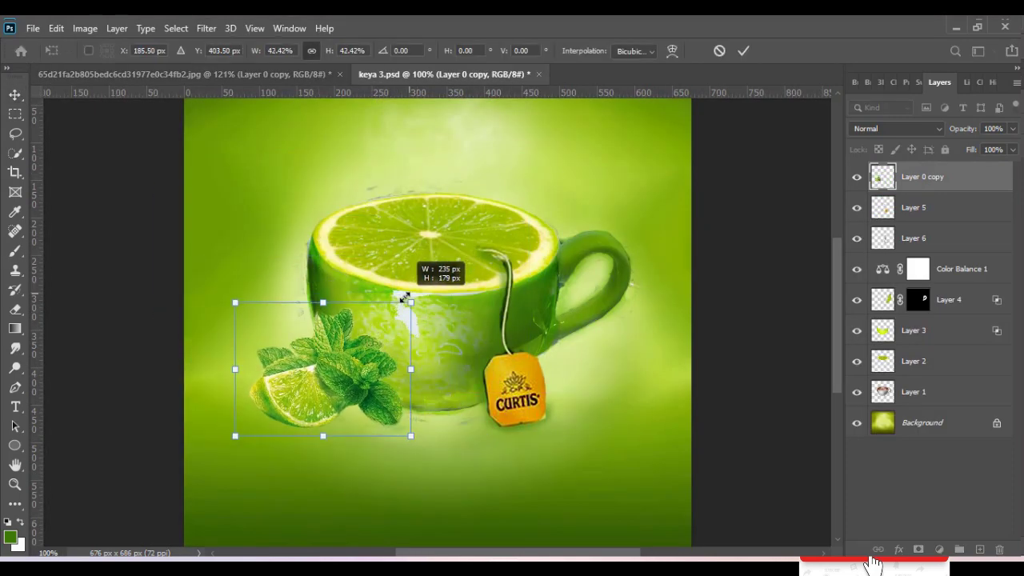
pyautogui.click(743, 50)
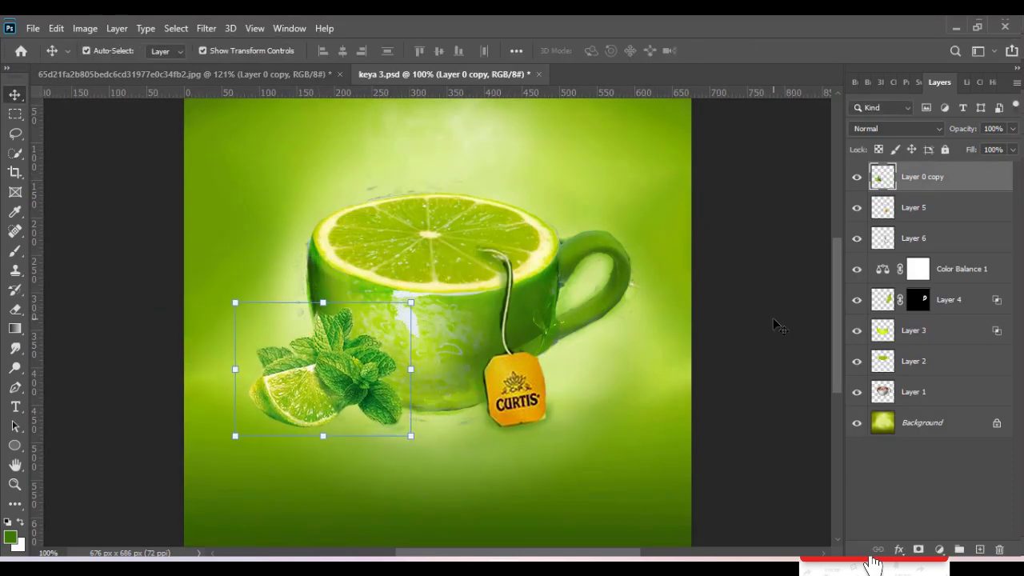
# Rotate and rescale the garnish to about 44%, settled against the cup's lower-left front.
pyautogui.click(347, 372)
pyautogui.hotkey('ctrl', 't')
pyautogui.moveTo(414, 307)
pyautogui.mouseDown()
pyautogui.moveTo(453, 400)
pyautogui.moveTo(465, 304)
pyautogui.mouseUp()
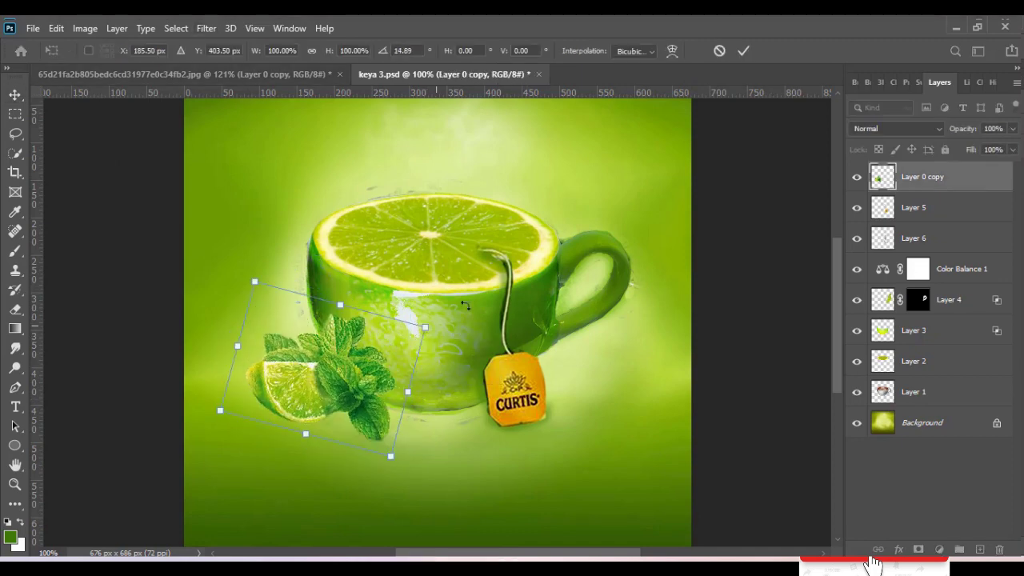
pyautogui.click(743, 51)
pyautogui.hotkey('ctrl', 't')
pyautogui.moveTo(527, 151)
pyautogui.mouseDown()
pyautogui.moveTo(470, 209)
pyautogui.moveTo(413, 241)
pyautogui.mouseUp()
pyautogui.moveTo(344, 296)
pyautogui.mouseDown()
pyautogui.moveTo(344, 392)
pyautogui.moveTo(362, 403)
pyautogui.mouseUp()
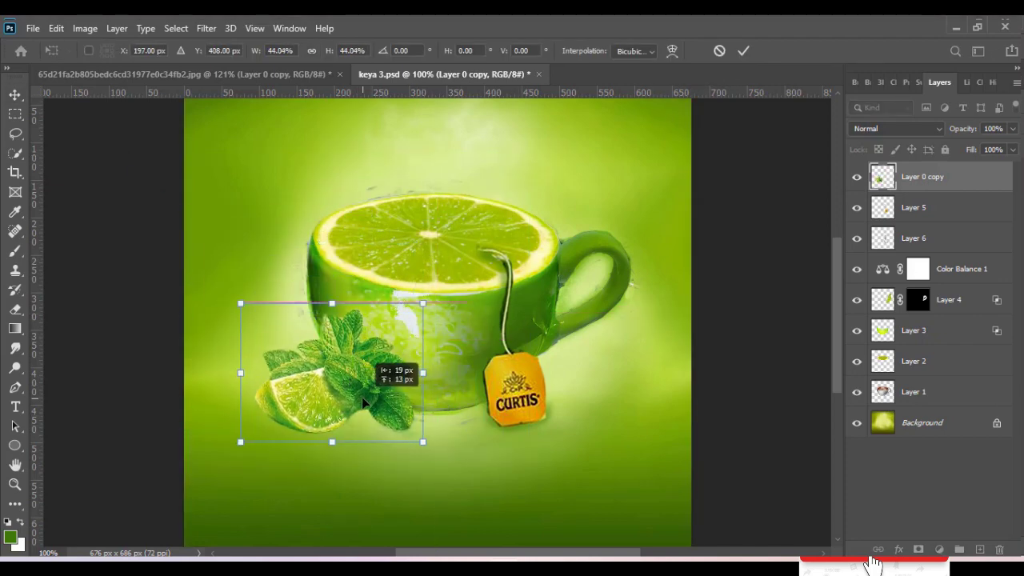
pyautogui.click(743, 50)
pyautogui.click(85, 28)
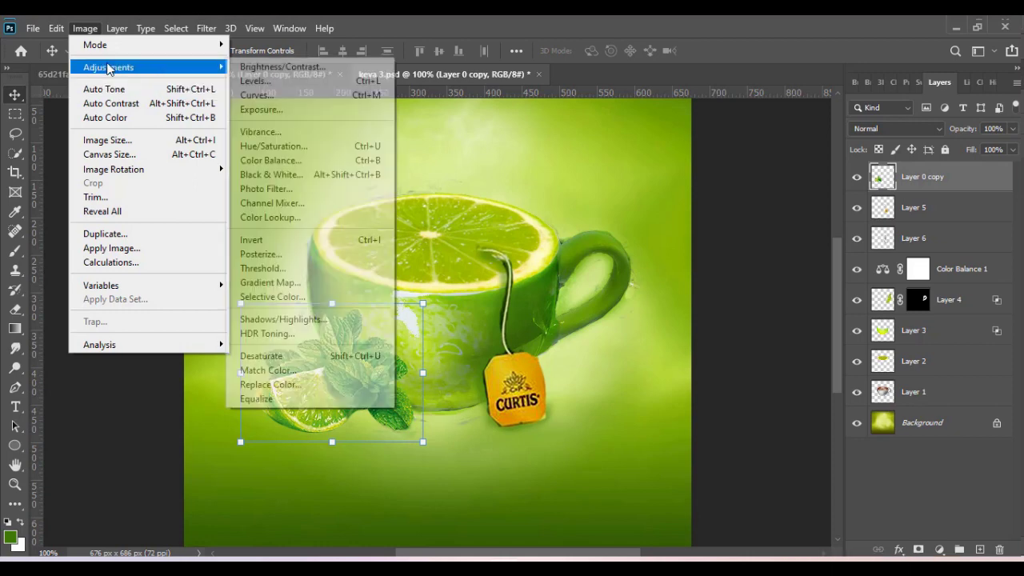
# Boost the garnish with Vibrance +21 and Saturation +16.
pyautogui.click(260, 132)
pyautogui.moveTo(776, 171); pyautogui.dragTo(782, 171)
pyautogui.moveTo(776, 214); pyautogui.dragTo(786, 213)
pyautogui.moveTo(783, 171); pyautogui.dragTo(789, 171)
pyautogui.click(879, 149)
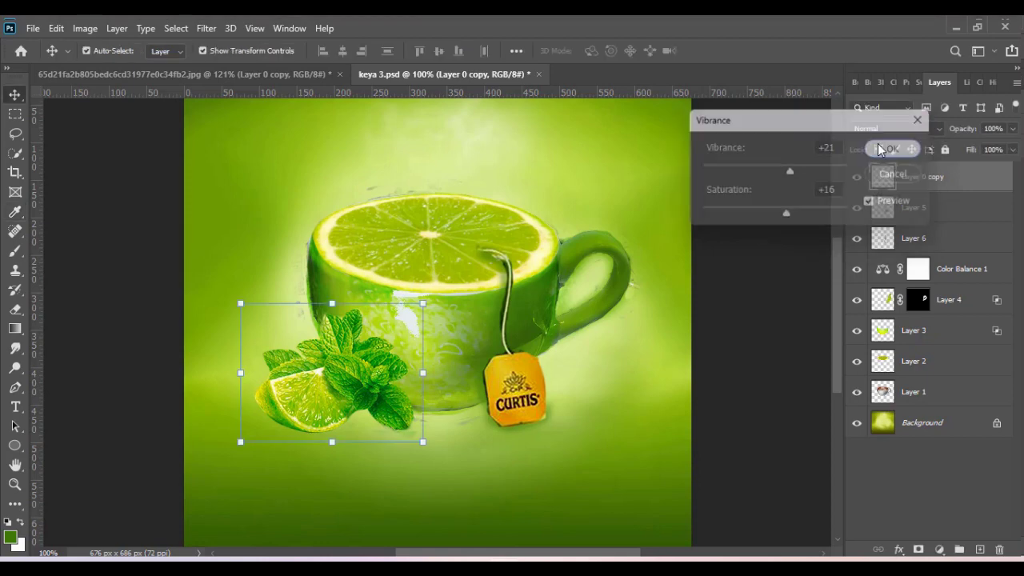
# Apply Levels to the garnish with black input 22 and slightly brighter midtones.
pyautogui.click(77, 30)
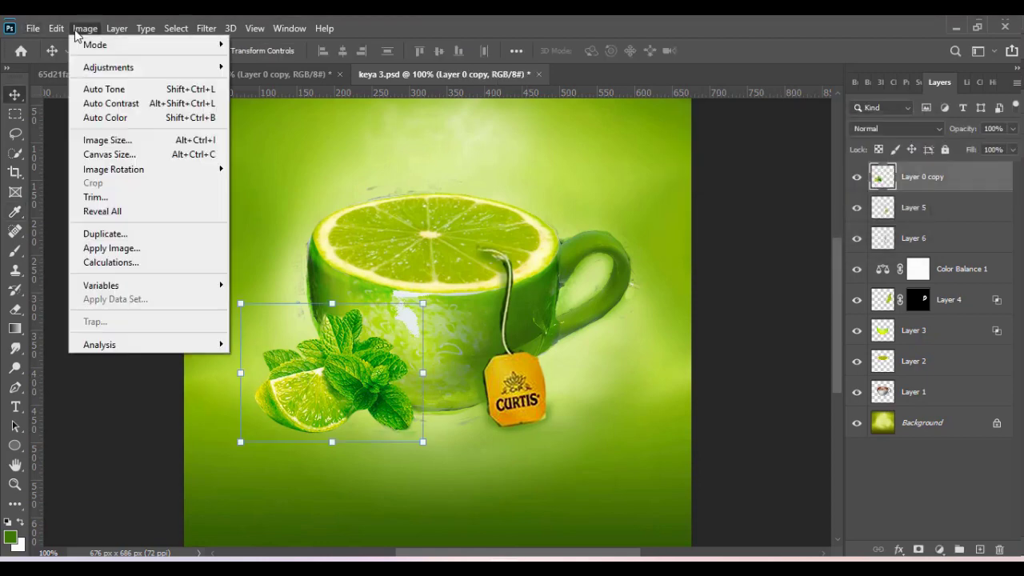
pyautogui.moveTo(108, 67)
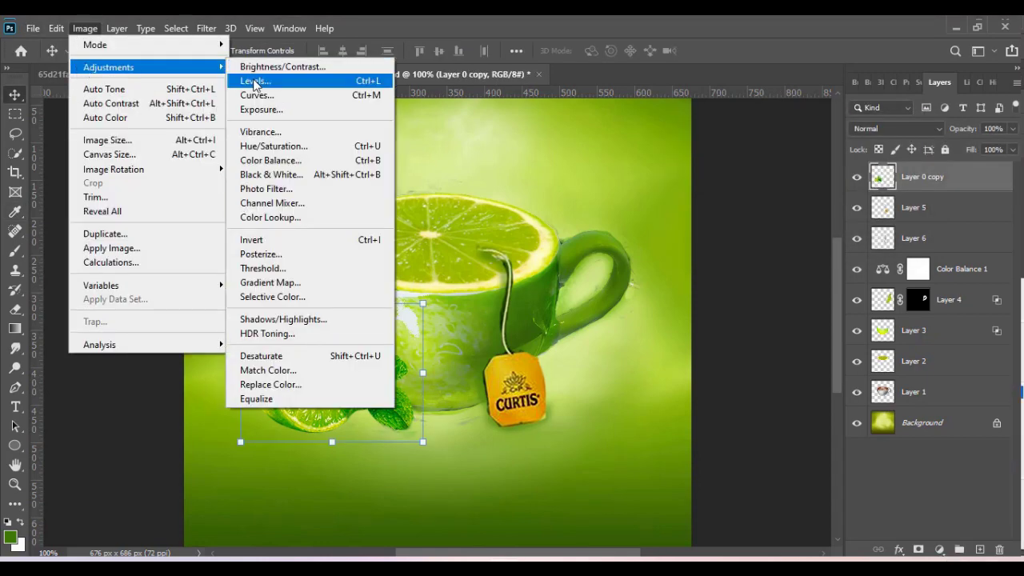
pyautogui.click(255, 81)
pyautogui.moveTo(632, 318); pyautogui.dragTo(649, 319)
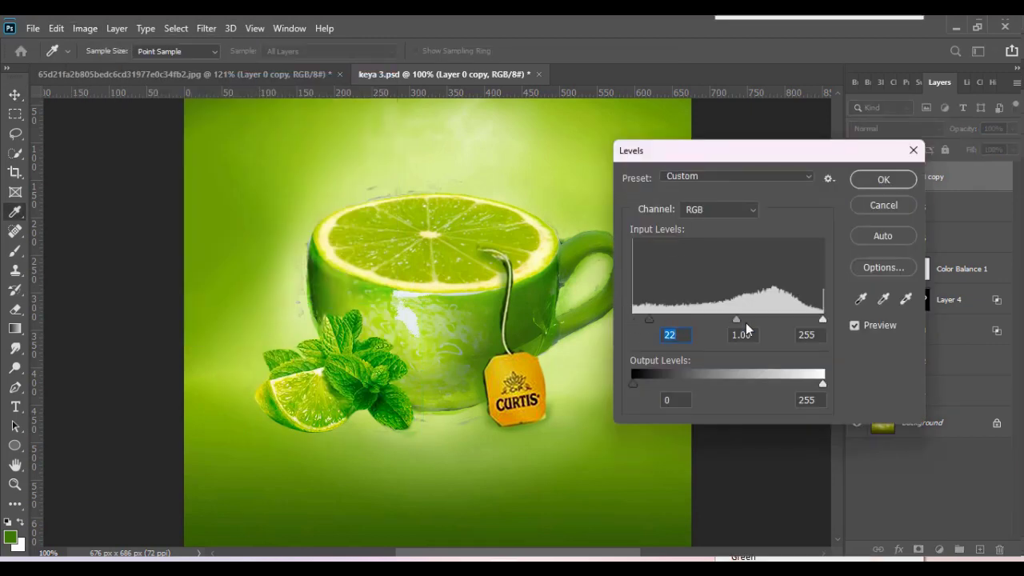
pyautogui.moveTo(736, 320); pyautogui.dragTo(729, 319)
pyautogui.click(869, 186)
pyautogui.press('v')
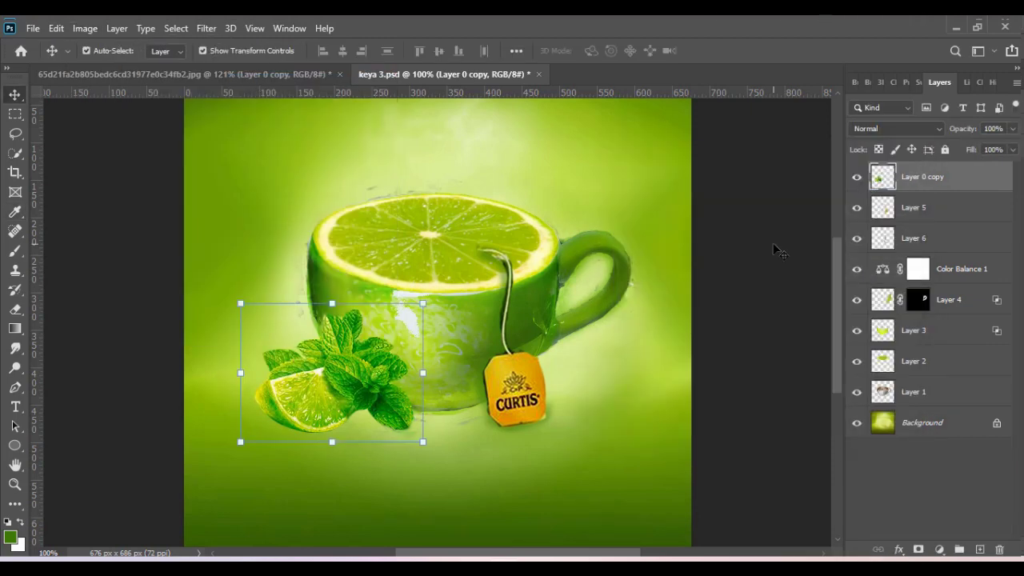
pyautogui.click(778, 248)
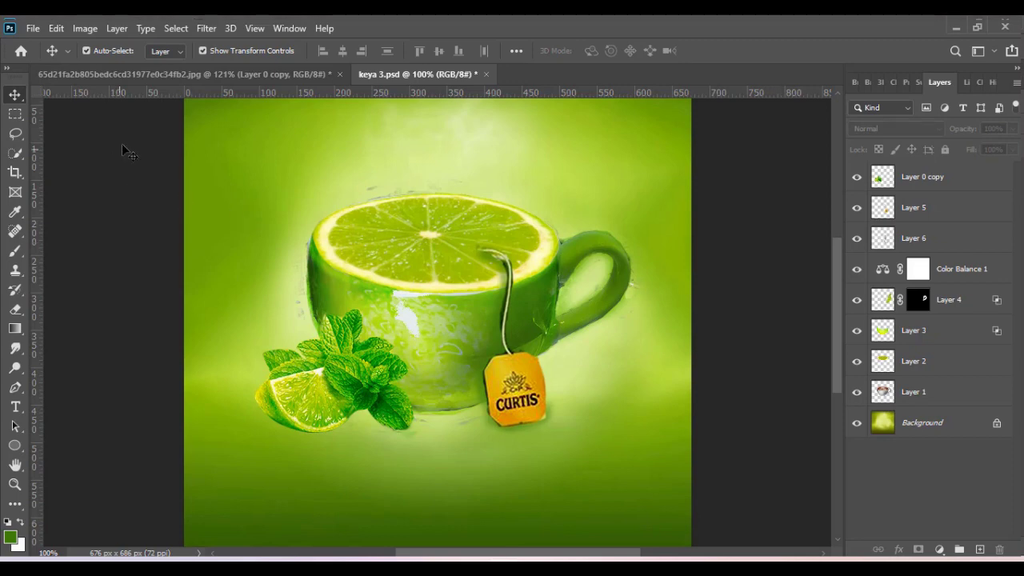
# Add Layer 7 above Layer 1 and brush a dark shadow under the cup and garnish.
pyautogui.click(15, 118)
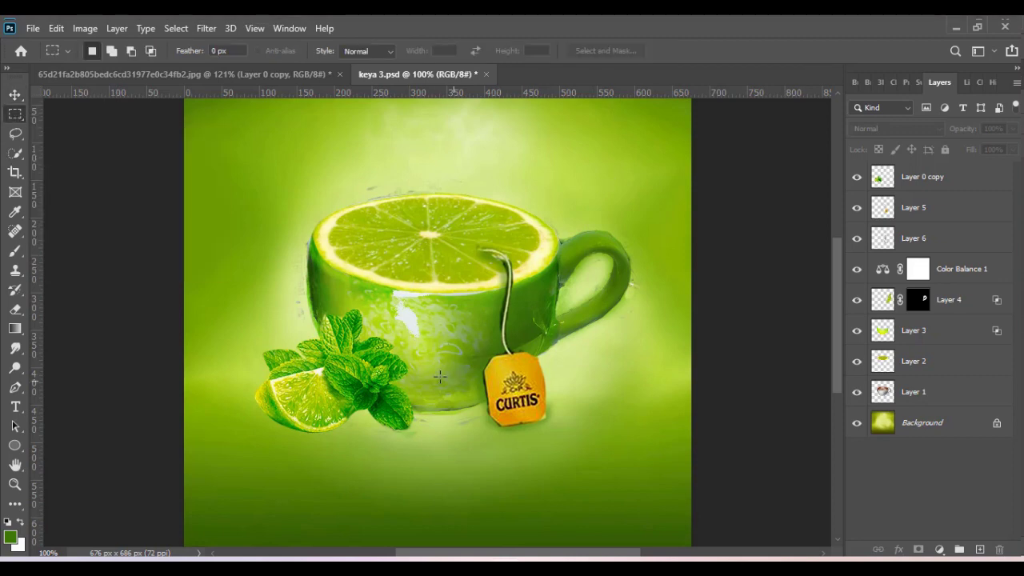
pyautogui.press('i')
pyautogui.press('m')
pyautogui.click(15, 211)
pyautogui.click(15, 251)
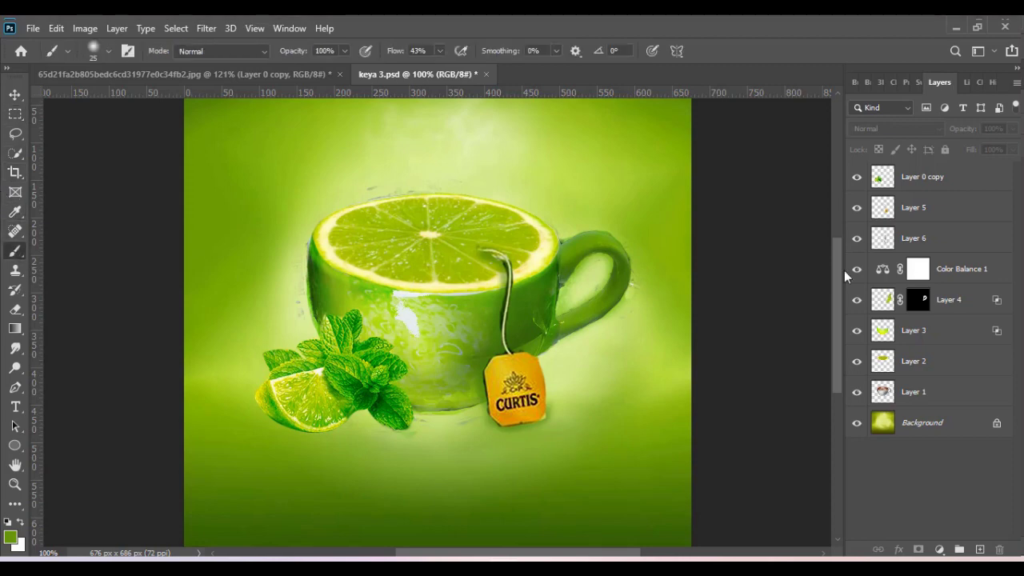
pyautogui.click(914, 391)
pyautogui.hotkey('ctrl', 'shift', 'alt', 'n')
pyautogui.moveTo(423, 416)
pyautogui.mouseDown()
pyautogui.moveTo(480, 416)
pyautogui.moveTo(382, 425)
pyautogui.moveTo(361, 416)
pyautogui.moveTo(334, 427)
pyautogui.moveTo(363, 419)
pyautogui.mouseUp()
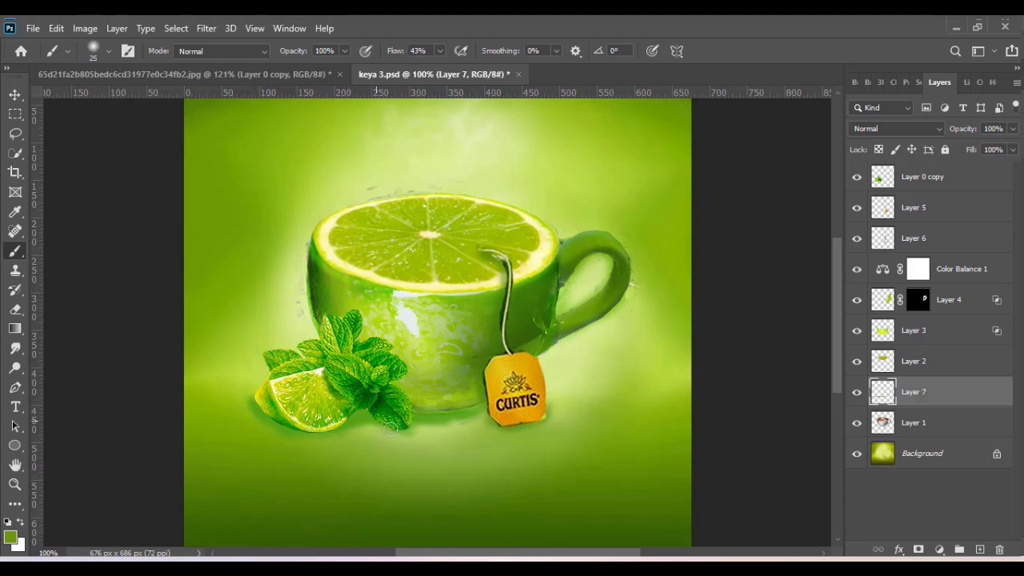
pyautogui.moveTo(389, 430)
pyautogui.mouseDown()
pyautogui.moveTo(468, 411)
pyautogui.moveTo(487, 423)
pyautogui.moveTo(457, 414)
pyautogui.moveTo(492, 430)
pyautogui.moveTo(552, 406)
pyautogui.moveTo(427, 416)
pyautogui.moveTo(487, 418)
pyautogui.mouseUp()
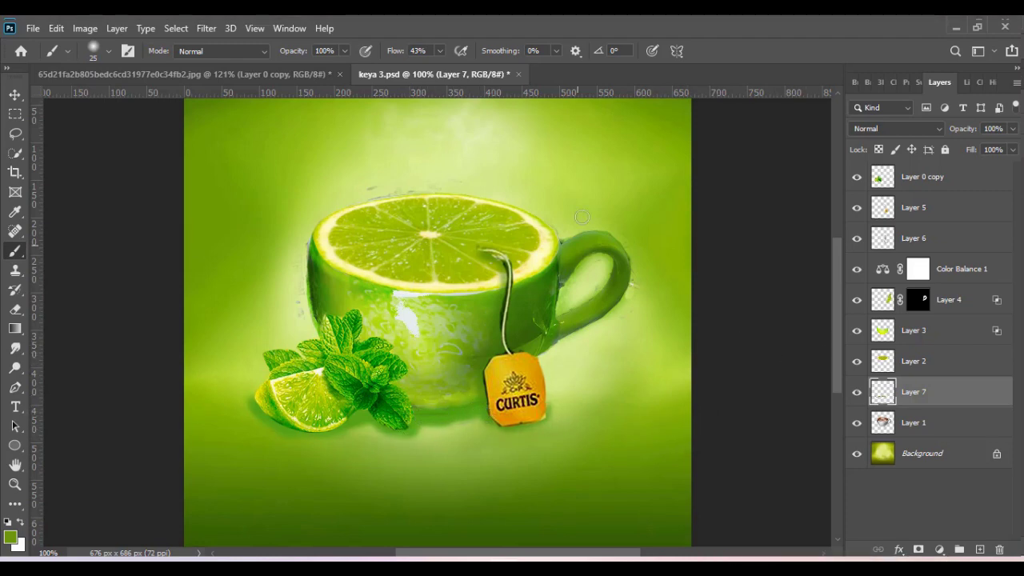
# Sample a pale green and paint on Layer 4's handle mask.
pyautogui.keyDown('alt'); pyautogui.click(585, 338); pyautogui.keyUp('alt')
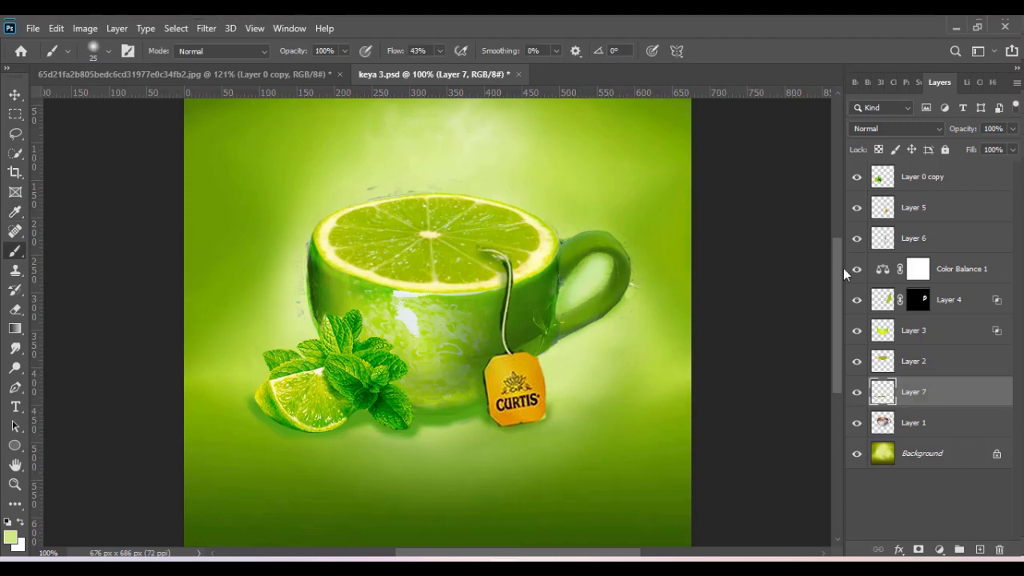
pyautogui.hotkey('alt', '.')
pyautogui.click(857, 299)
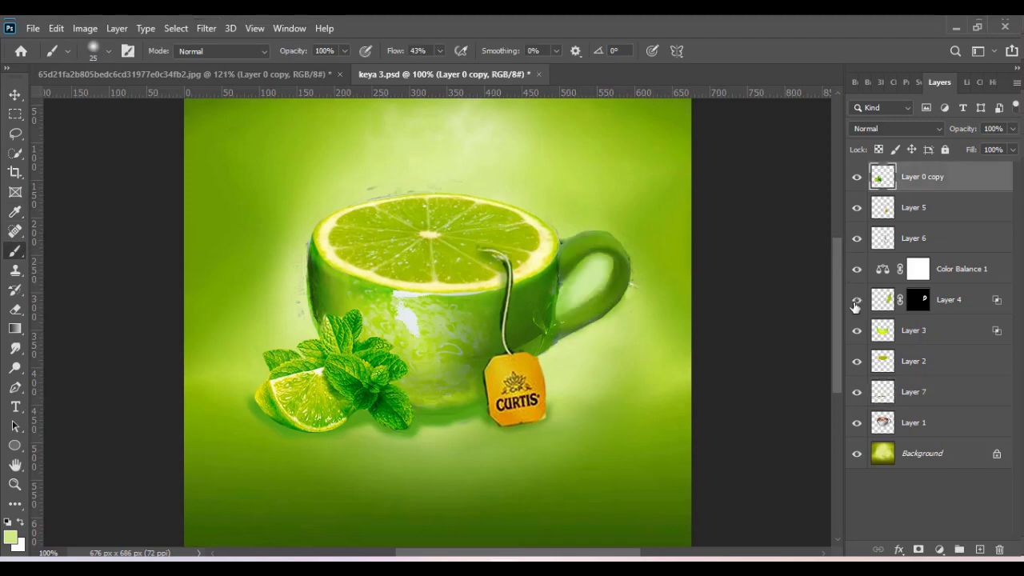
pyautogui.click(857, 299)
pyautogui.click(919, 299)
pyautogui.moveTo(592, 267); pyautogui.dragTo(594, 293)
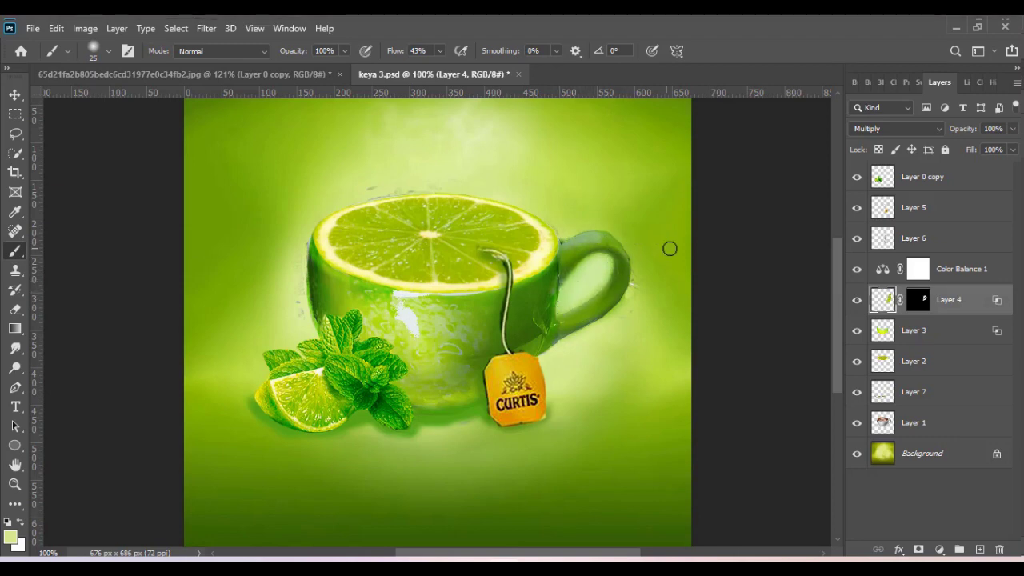
# Sample darker and lighter cup greens, then add Layer 8 and brush light strokes along the handle.
pyautogui.press('i')
pyautogui.click(349, 281)
pyautogui.press('b')
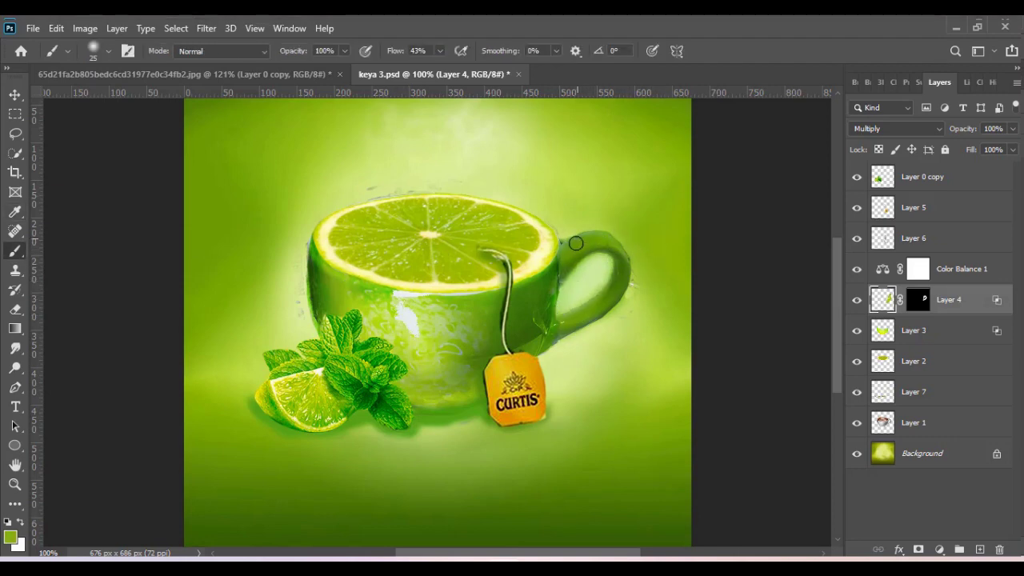
pyautogui.press('i')
pyautogui.click(302, 177)
pyautogui.press('b')
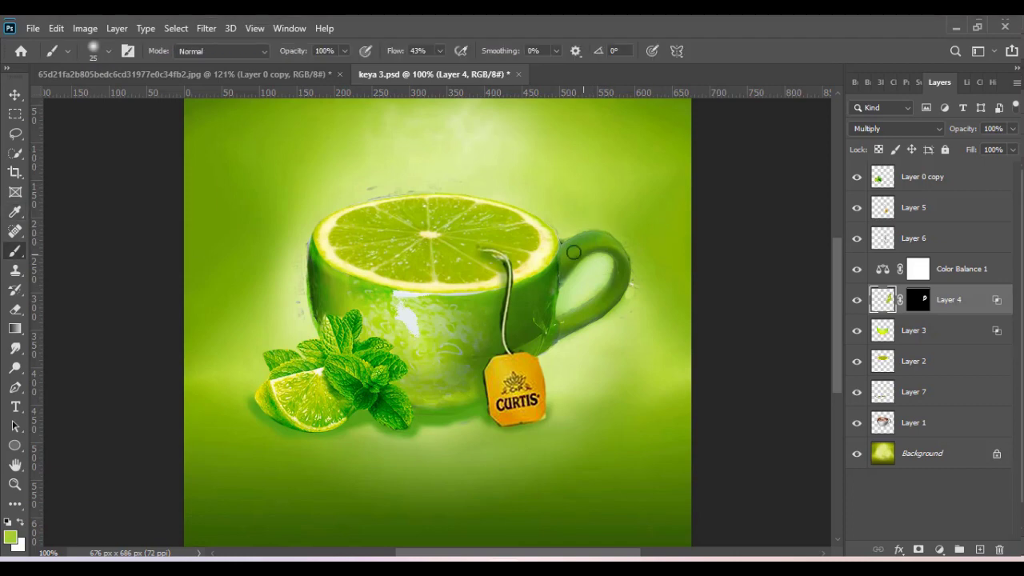
pyautogui.hotkey('alt', '.')
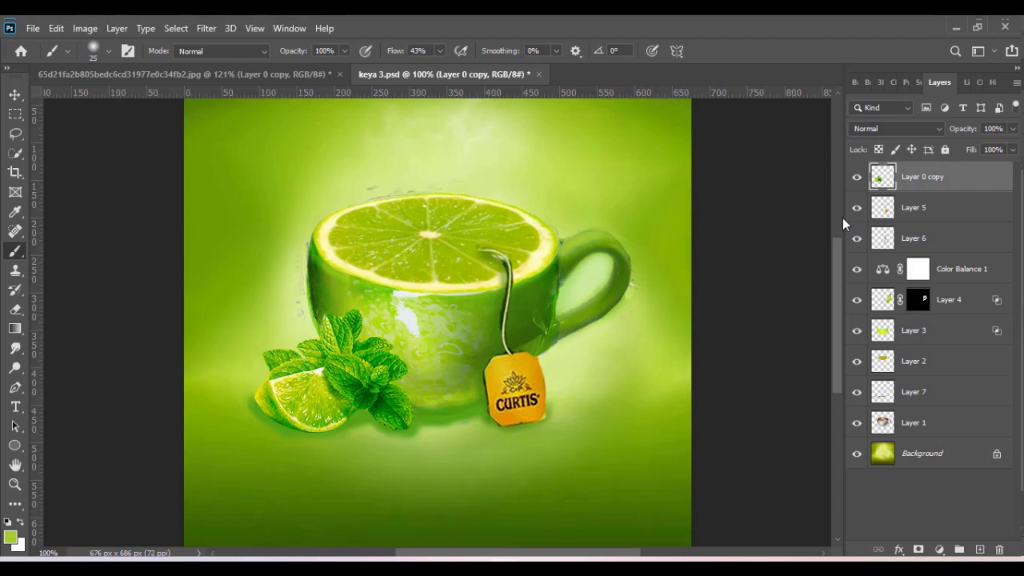
pyautogui.hotkey('ctrl', 'z')
pyautogui.hotkey('ctrl', 'shift', 'alt', 'n')
pyautogui.moveTo(560, 256)
pyautogui.mouseDown()
pyautogui.moveTo(613, 301)
pyautogui.moveTo(599, 297)
pyautogui.mouseUp()
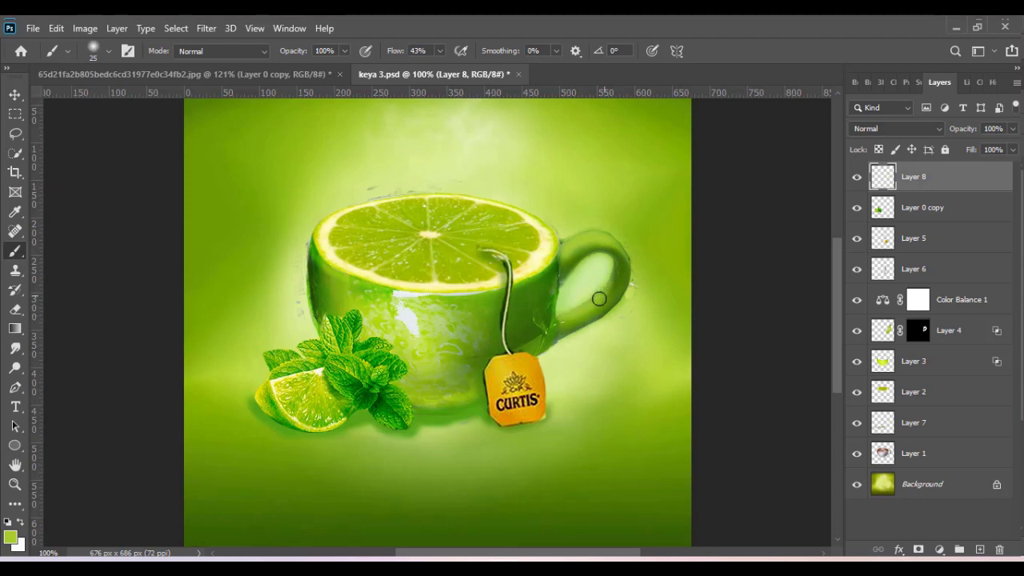
# Set Layer 8 to Color Dodge blend mode at 74% opacity.
pyautogui.click(896, 128)
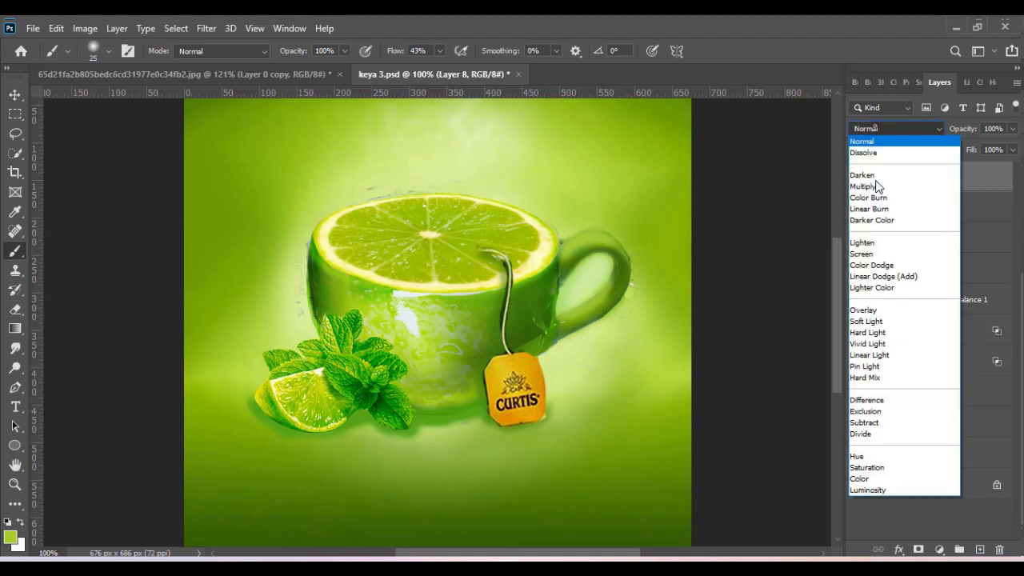
pyautogui.click(873, 267)
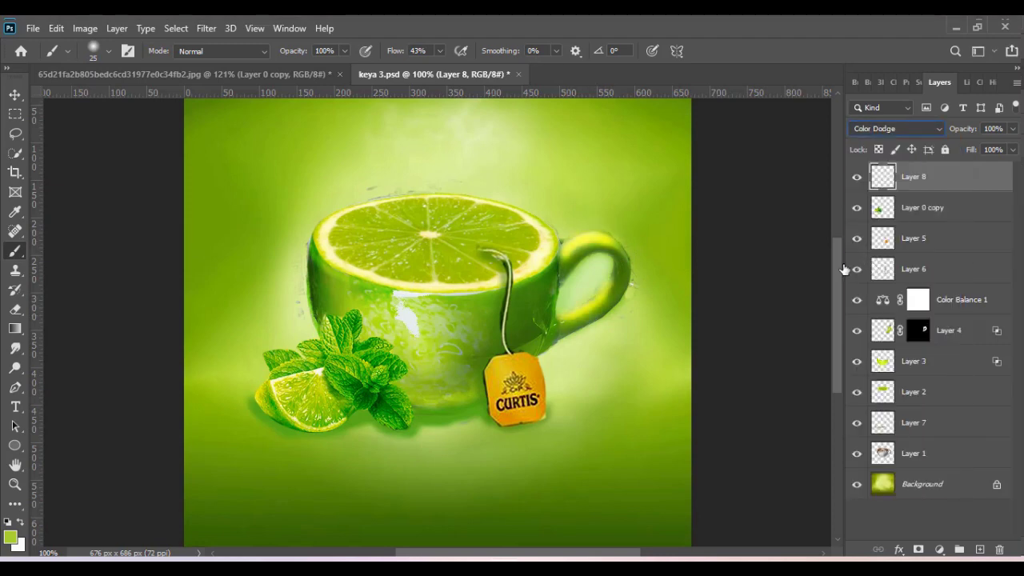
pyautogui.moveTo(1011, 129); pyautogui.dragTo(999, 142)
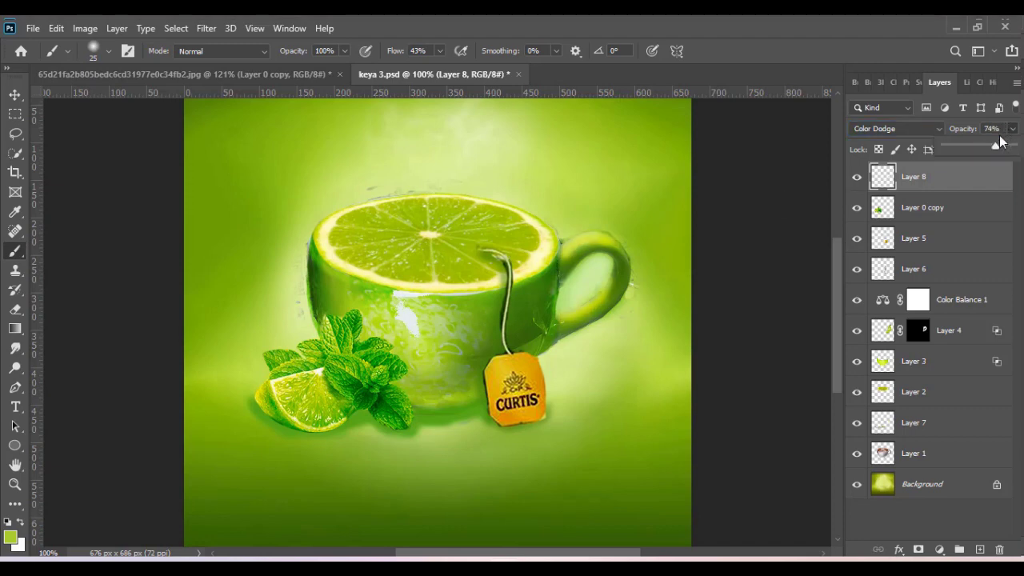
pyautogui.click(525, 287)
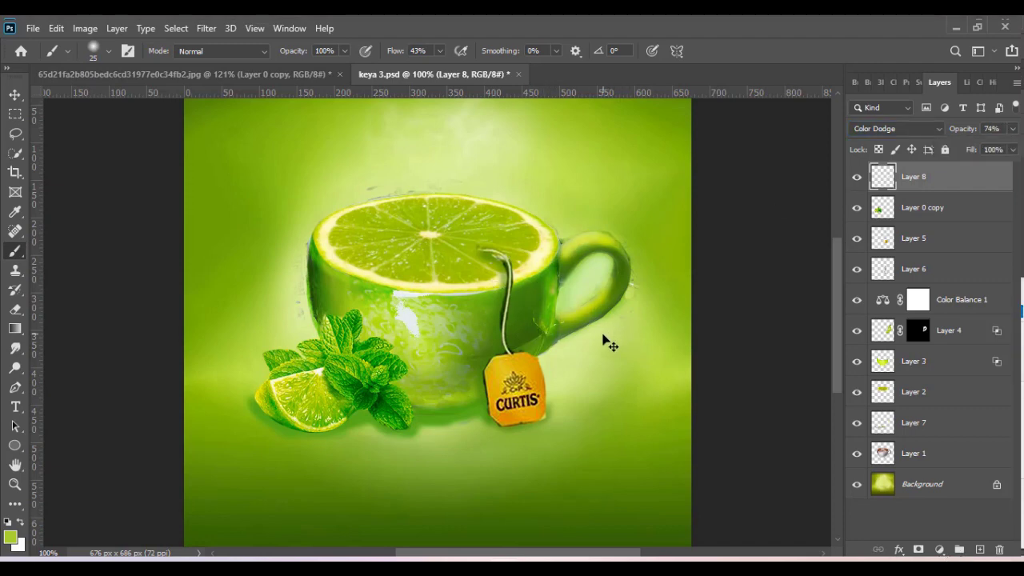
# Brush soft highlights along the cup rim, right edge and handle base, undoing the upper-rim stroke.
pyautogui.moveTo(320, 264); pyautogui.dragTo(464, 296)
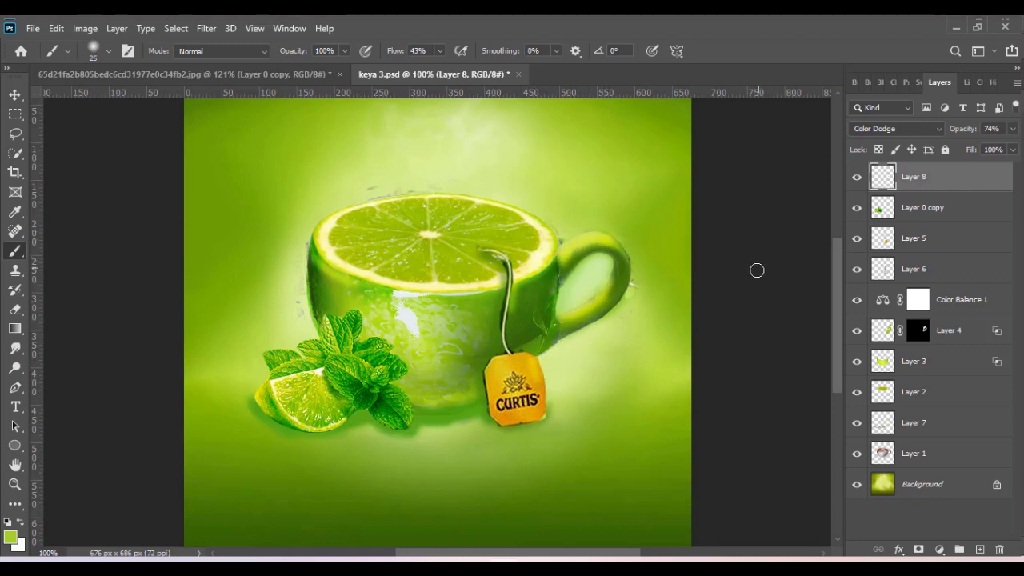
pyautogui.moveTo(552, 324)
pyautogui.mouseDown()
pyautogui.moveTo(556, 337)
pyautogui.moveTo(561, 327)
pyautogui.mouseUp()
pyautogui.moveTo(556, 261); pyautogui.dragTo(550, 326)
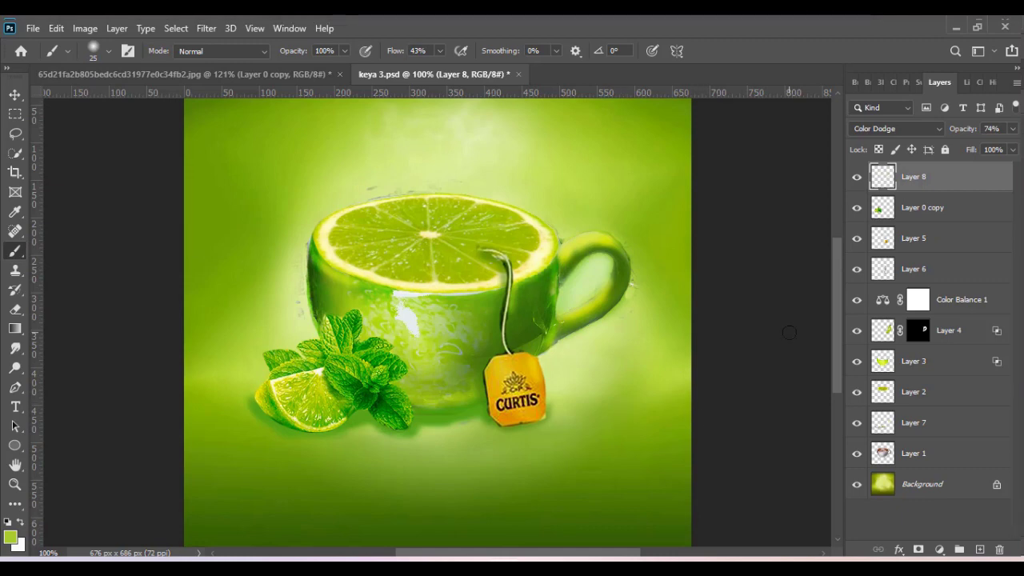
pyautogui.moveTo(445, 168)
pyautogui.mouseDown()
pyautogui.moveTo(429, 180)
pyautogui.moveTo(480, 200)
pyautogui.moveTo(352, 197)
pyautogui.moveTo(416, 189)
pyautogui.mouseUp()
pyautogui.hotkey('ctrl', 'z')
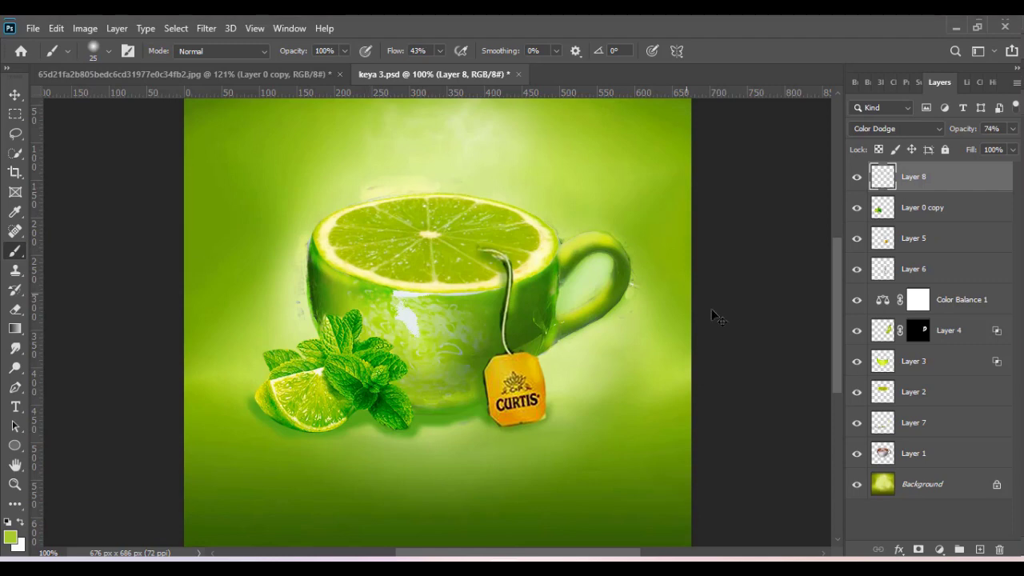
# With the Eraser chosen, click through layers and toggle garnish and cup visibility to locate the glow.
pyautogui.click(919, 483)
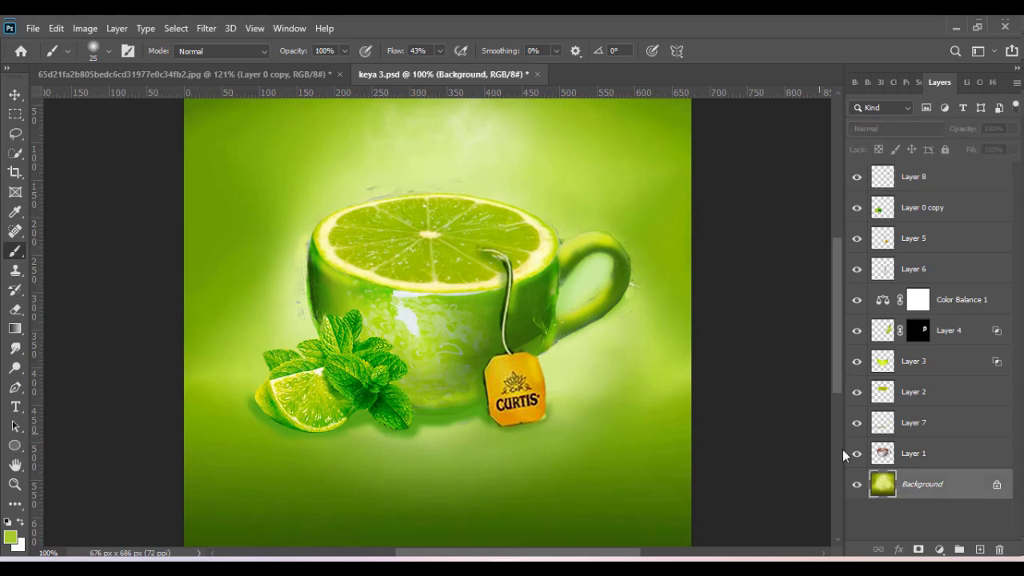
pyautogui.click(883, 453)
pyautogui.click(15, 309)
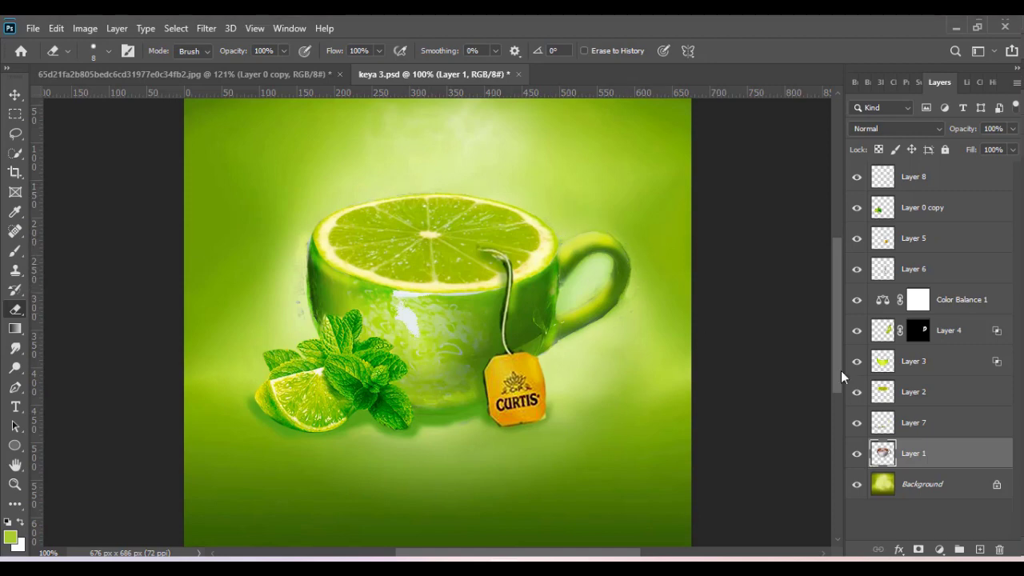
pyautogui.click(911, 237)
pyautogui.click(906, 216)
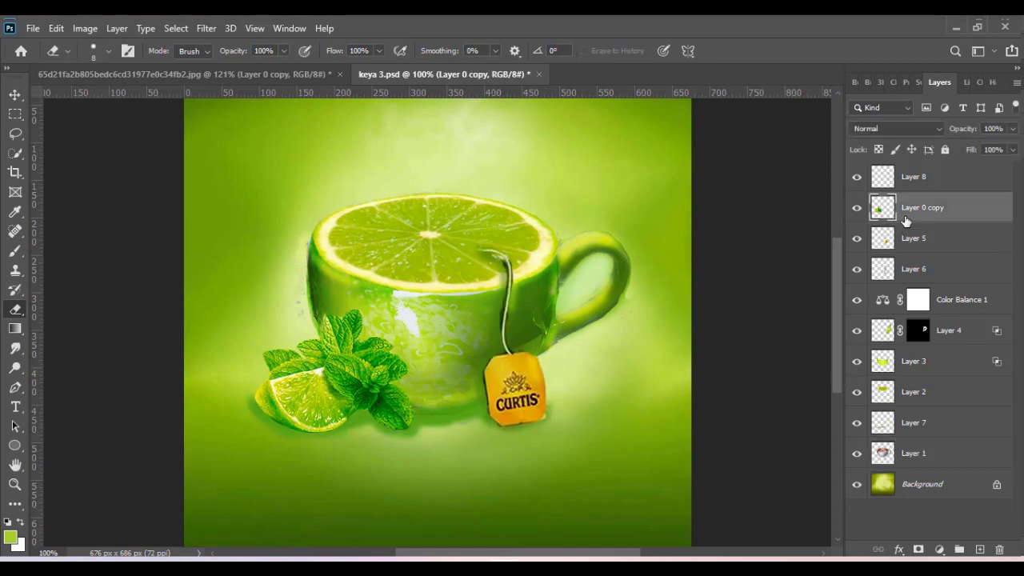
pyautogui.click(856, 208)
pyautogui.keyDown('ctrl'); pyautogui.click(618, 273); pyautogui.keyUp('ctrl')
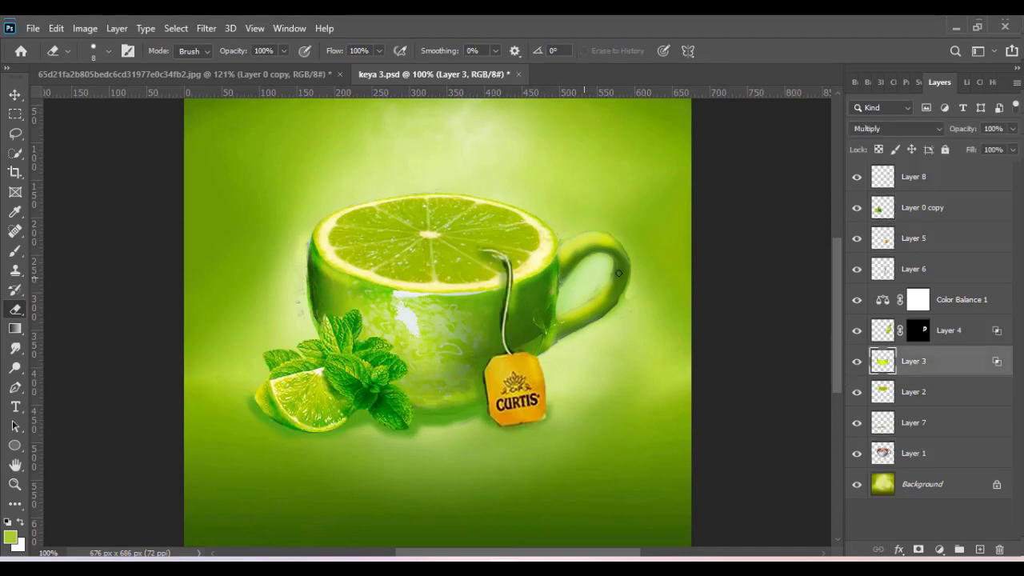
pyautogui.click(856, 361)
pyautogui.click(945, 334)
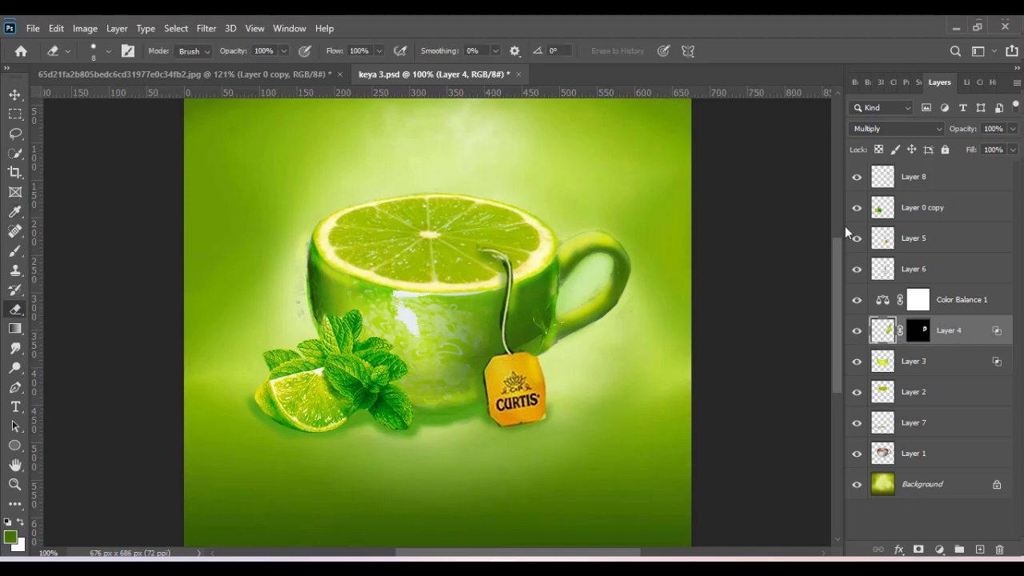
pyautogui.click(872, 209)
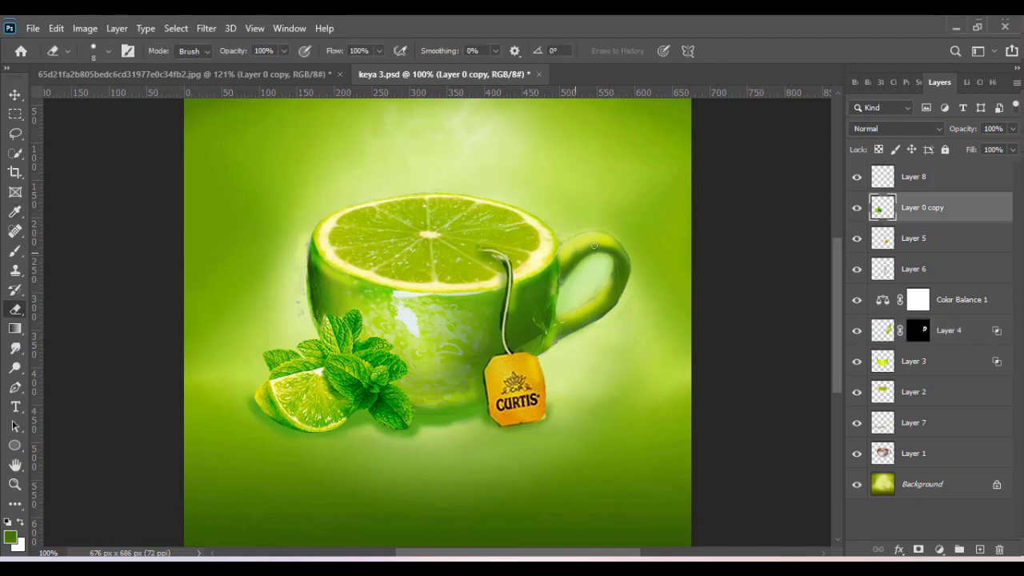
# On Layer 8, erase the excess glow along the cup's right edge and lower handle.
pyautogui.hotkey('alt', ']')
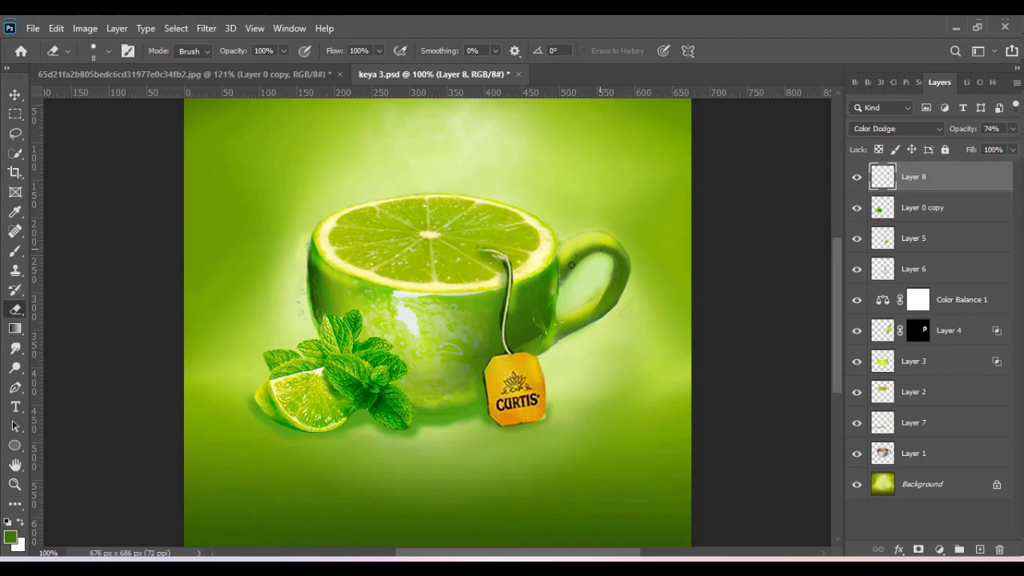
pyautogui.moveTo(559, 286); pyautogui.dragTo(557, 254)
pyautogui.moveTo(583, 319); pyautogui.dragTo(610, 292)
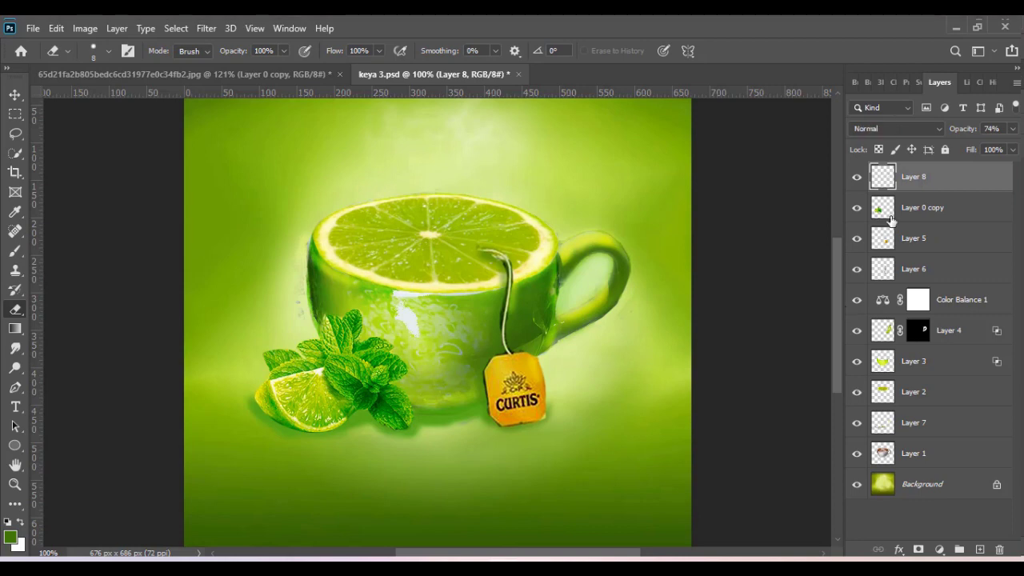
pyautogui.hotkey('alt', '[')
pyautogui.hotkey('alt', '[')
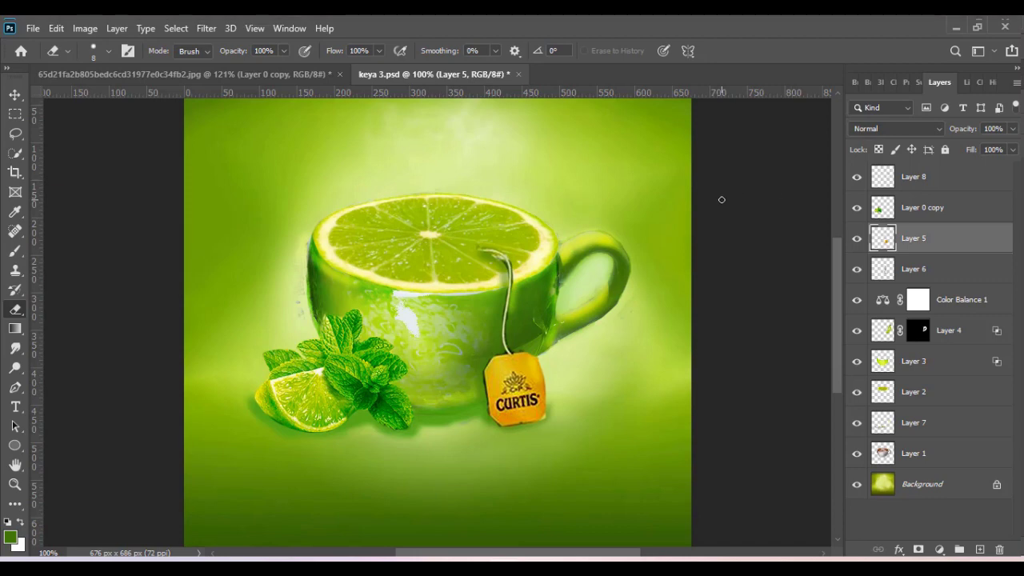
# Choose the Brush tool and pick the first Free Smoke brush preset.
pyautogui.click(15, 250)
pyautogui.click(108, 51)
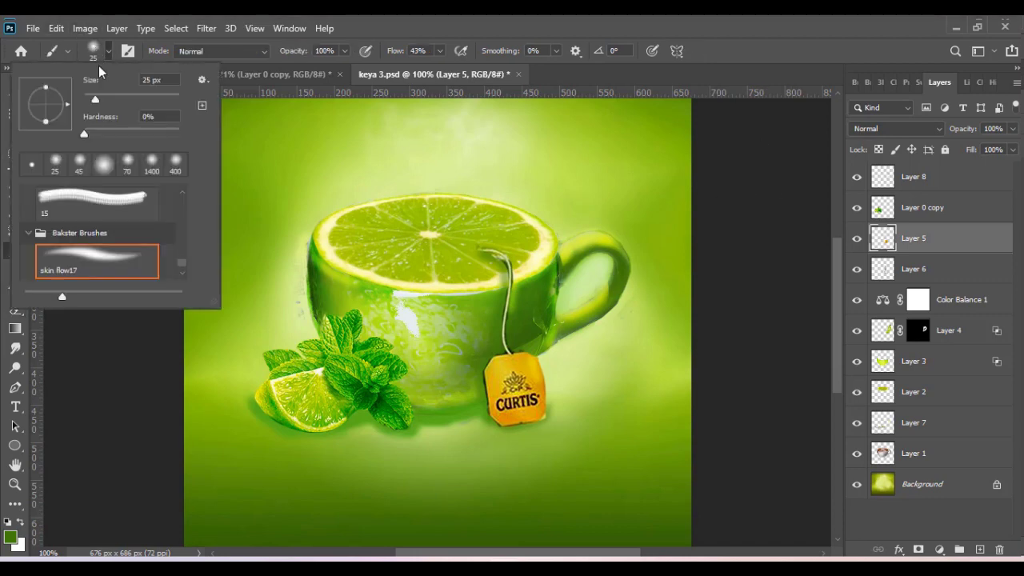
pyautogui.scroll(-2, 114, 218)
pyautogui.scroll(1, 107, 258)
pyautogui.scroll(1, 106, 258)
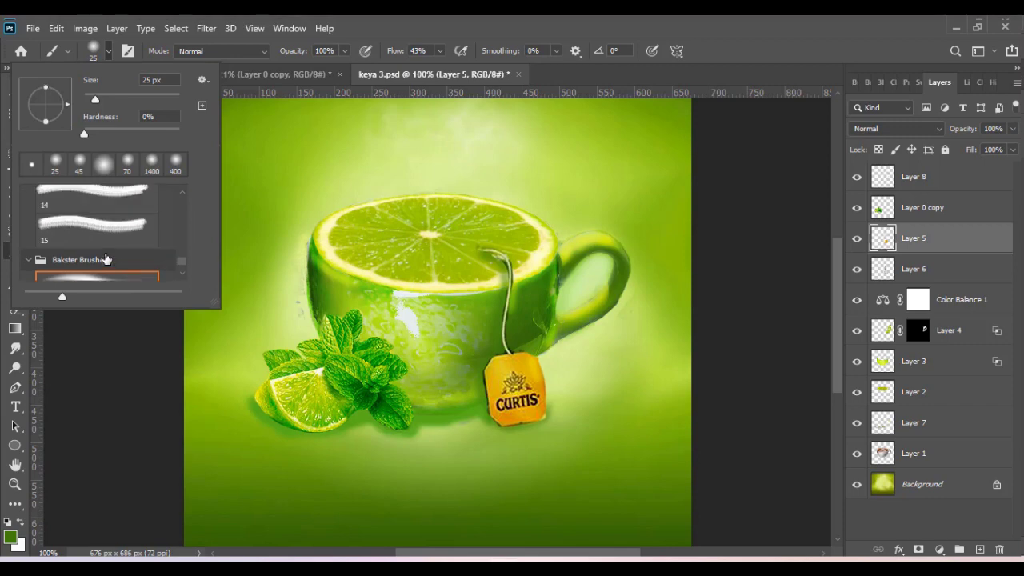
pyautogui.scroll(1, 107, 259)
pyautogui.scroll(-1, 106, 258)
pyautogui.scroll(1, 106, 258)
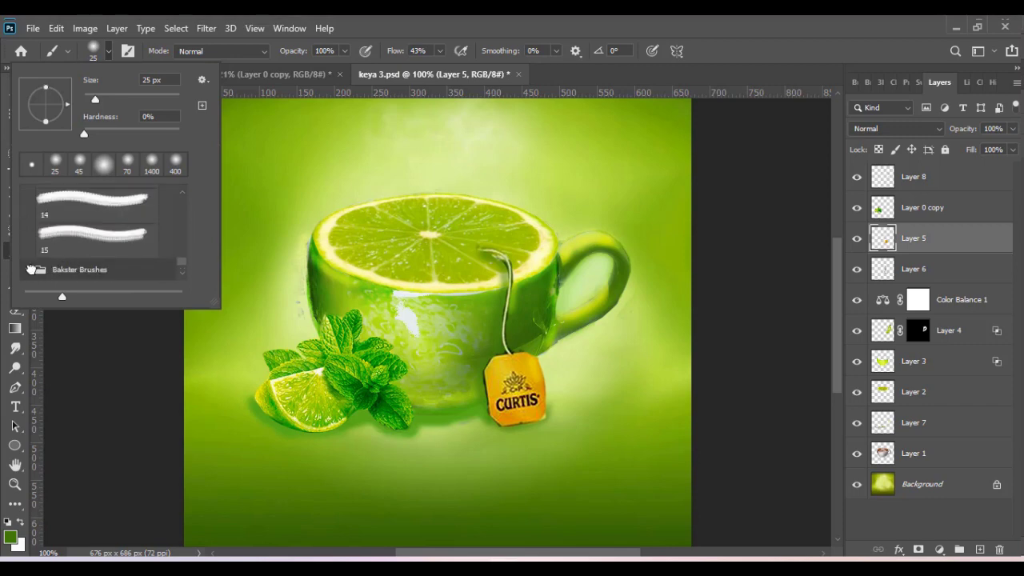
pyautogui.scroll(1, 117, 214)
pyautogui.click(117, 214)
pyautogui.scroll(3, 100, 228)
pyautogui.scroll(3, 100, 227)
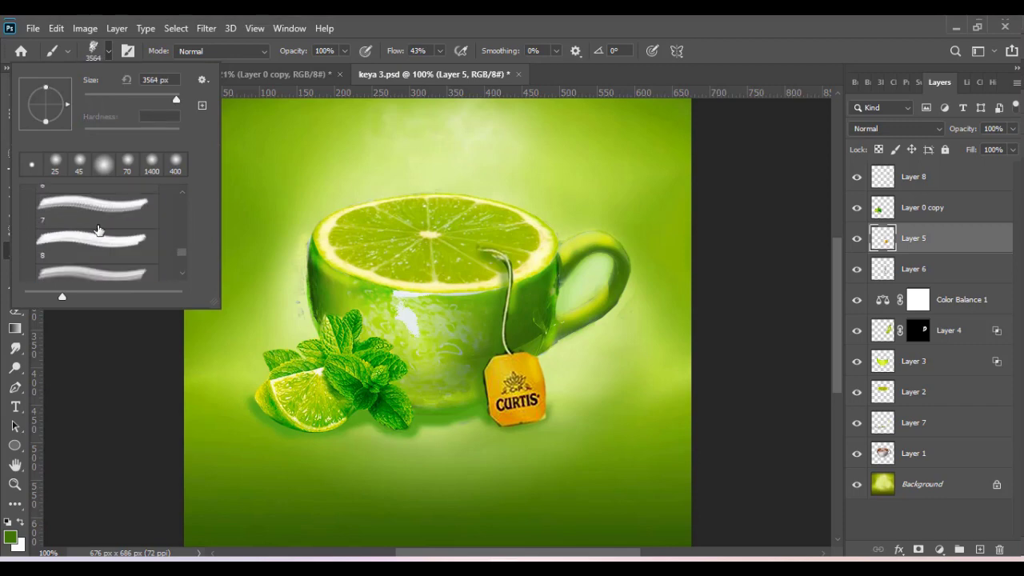
pyautogui.scroll(3, 98, 230)
pyautogui.scroll(3, 98, 231)
pyautogui.click(80, 226)
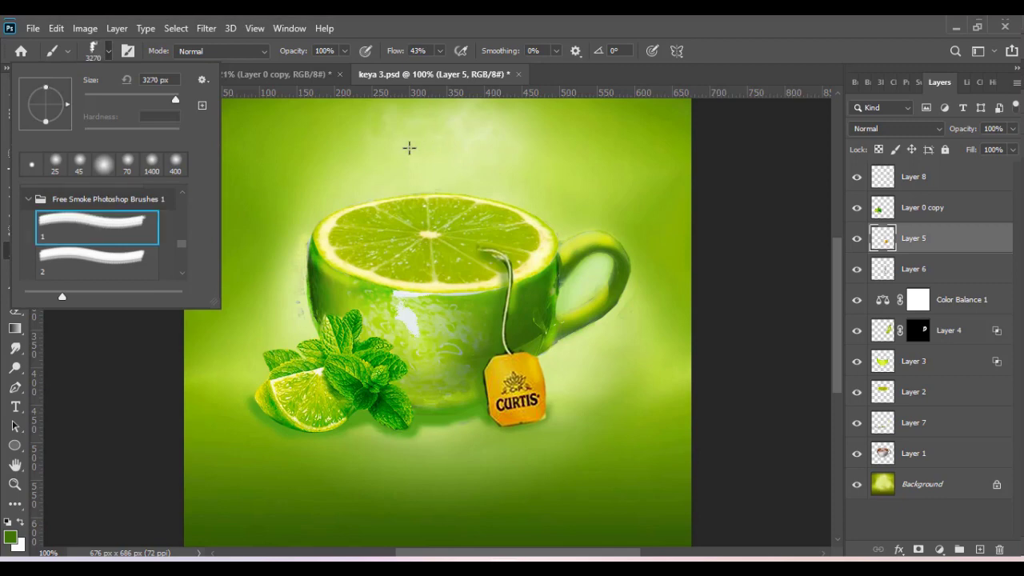
# Make white the painting colour and add a new empty layer above Layer 8.
pyautogui.click(553, 201)
pyautogui.hotkey('ctrl', 'z')
pyautogui.press('x')
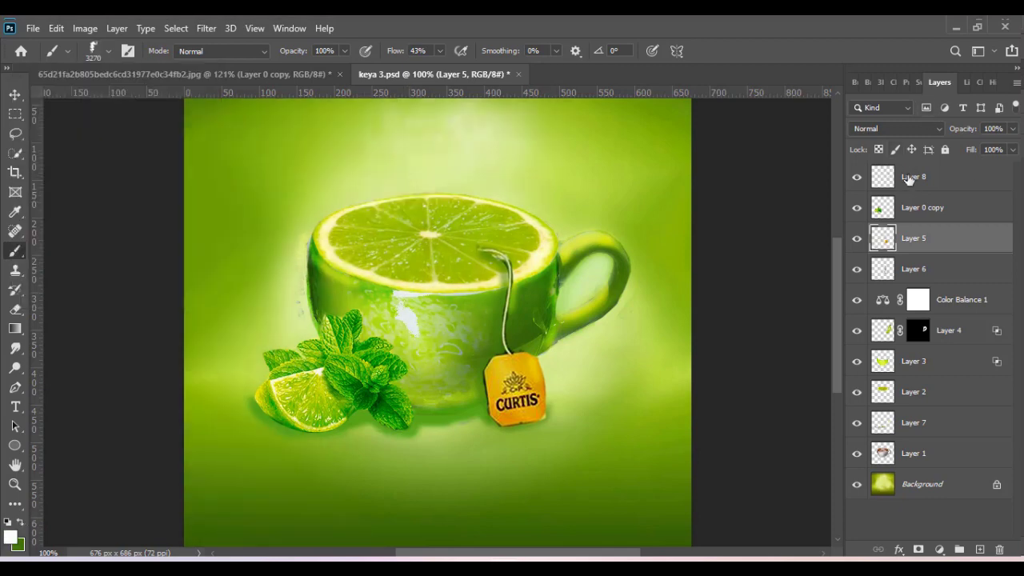
pyautogui.click(908, 179)
pyautogui.click(979, 550)
# Shrink the smoke brush and try a white steam stamp above the cup.
pyautogui.press('[')
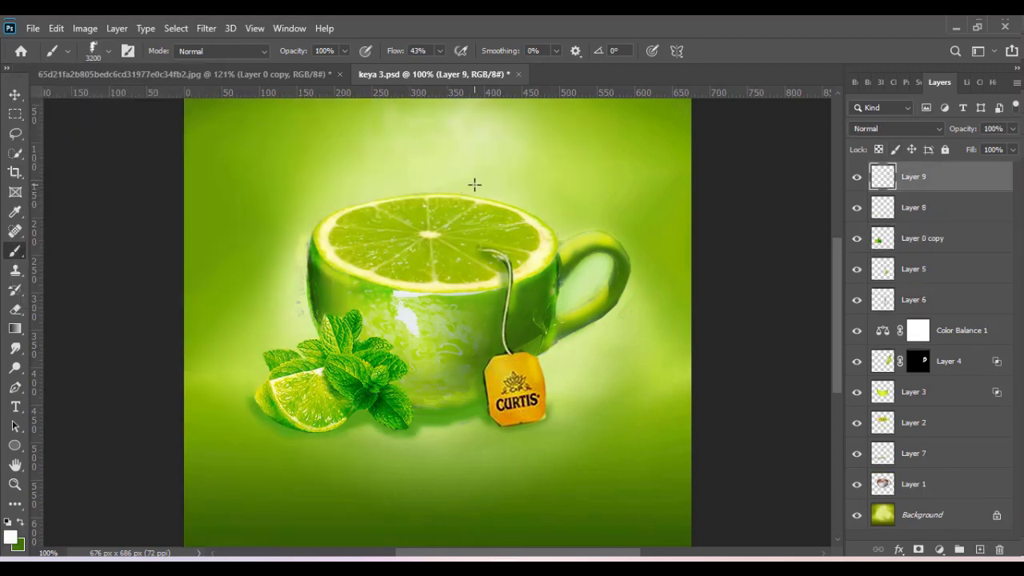
pyautogui.press('[')
pyautogui.press('[')
pyautogui.press('[')
pyautogui.click(474, 179)
pyautogui.hotkey('ctrl', 'z')
pyautogui.scroll(2, 446, 239)
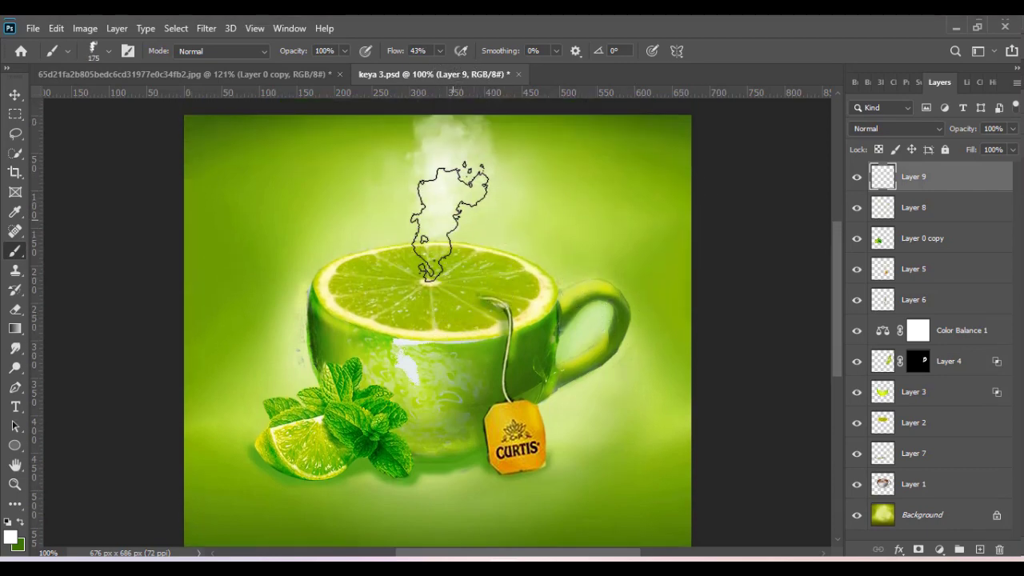
pyautogui.hotkey('ctrl', 'z')
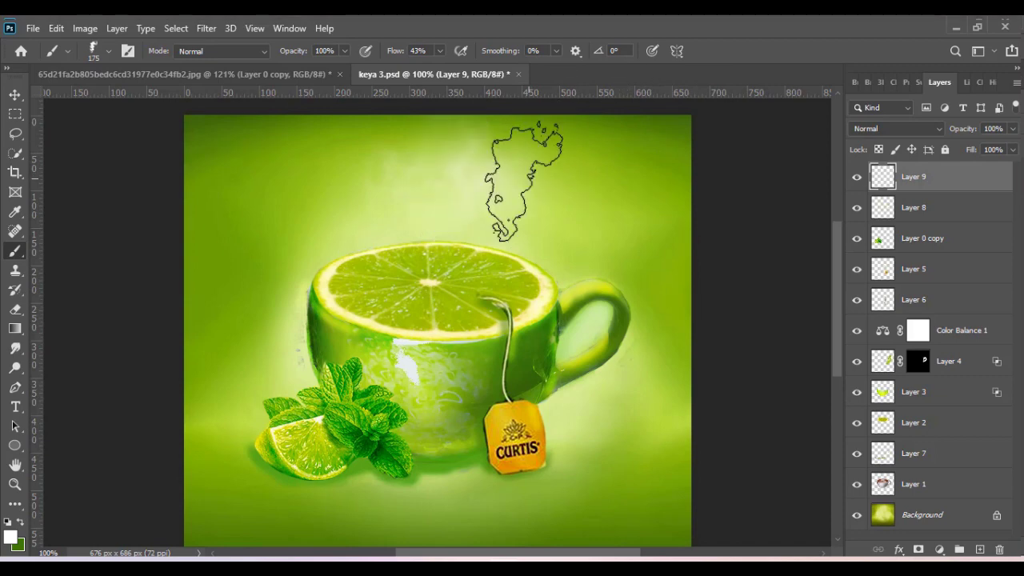
# Resize the brush to 200 px and stamp puffy white steam above the lime cup.
pyautogui.press('[')
pyautogui.press('[')
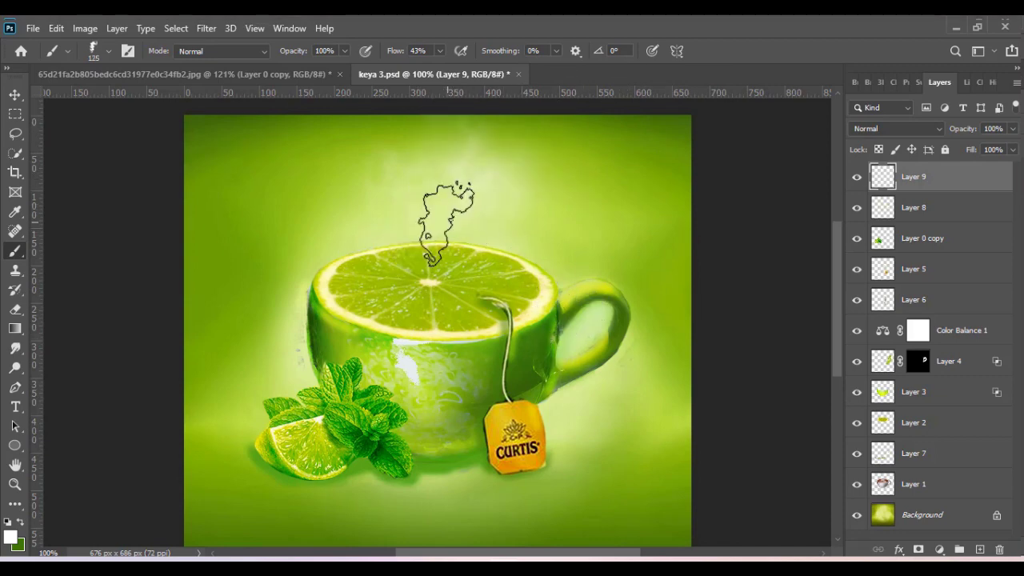
pyautogui.press(']')
pyautogui.press(']')
pyautogui.press(']')
pyautogui.click(456, 180)
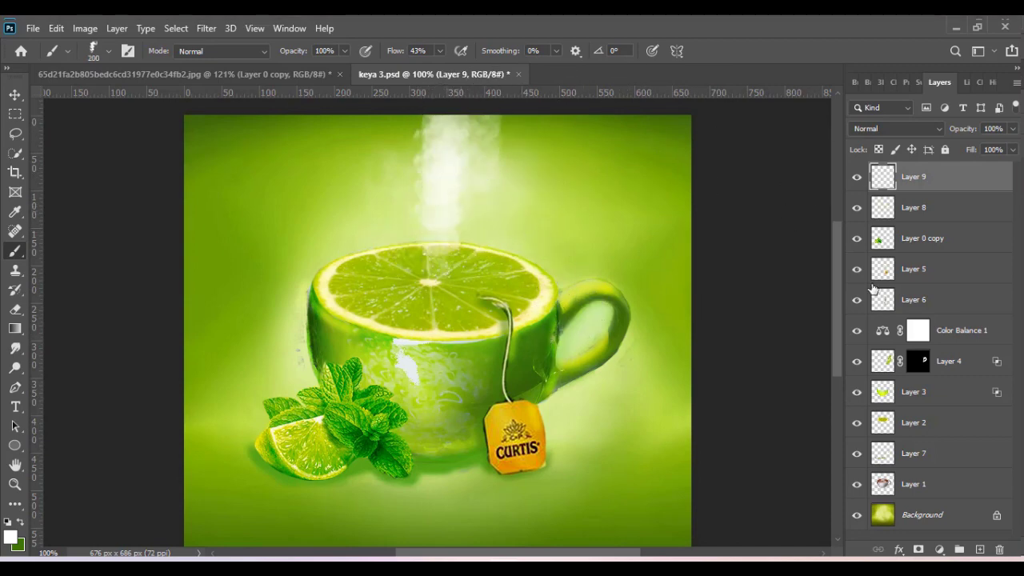
pyautogui.hotkey('ctrl', 'z')
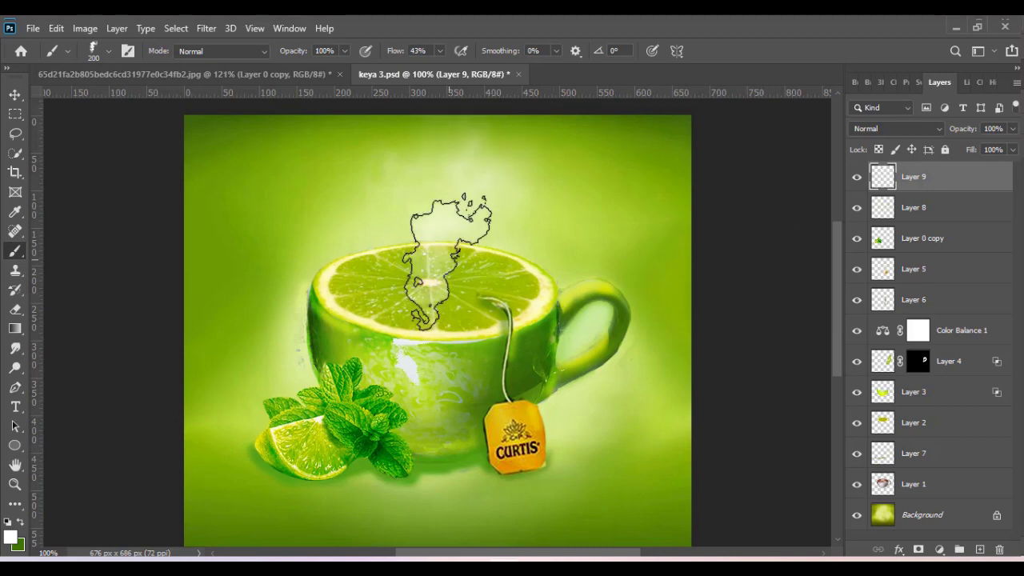
pyautogui.click(445, 209)
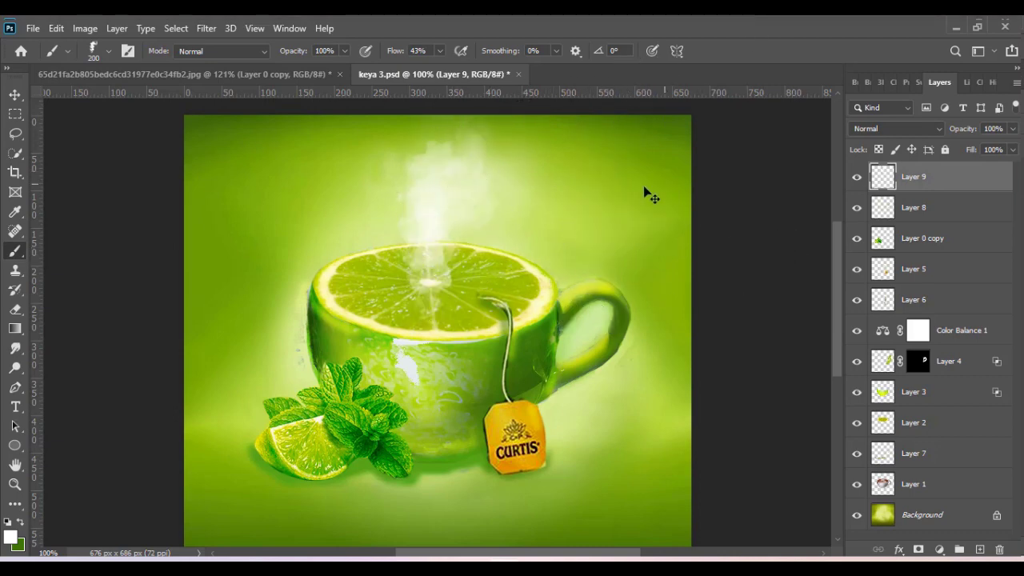
pyautogui.hotkey('ctrl', 'z')
pyautogui.click(449, 192)
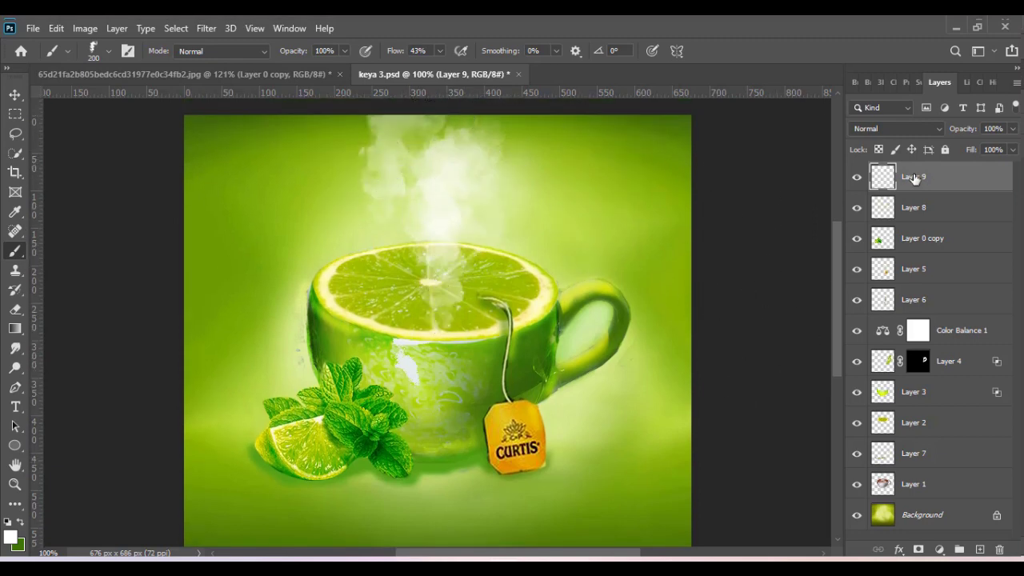
# Switch to the Move tool and clear the layer selection.
pyautogui.scroll(-2, 788, 308)
pyautogui.scroll(-2, 788, 308)
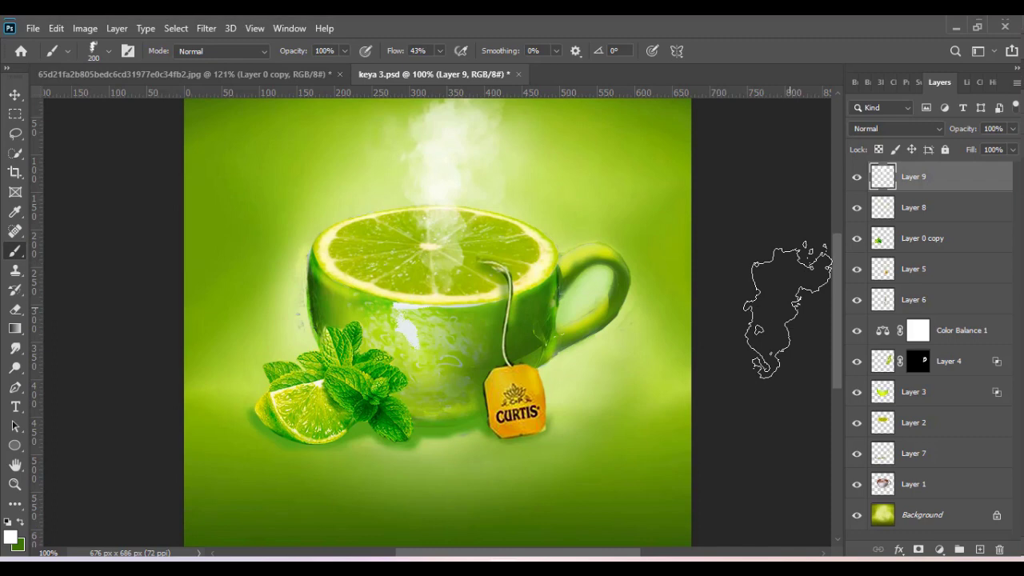
pyautogui.press('v')
pyautogui.click(793, 201)
pyautogui.scroll(2, 797, 204)
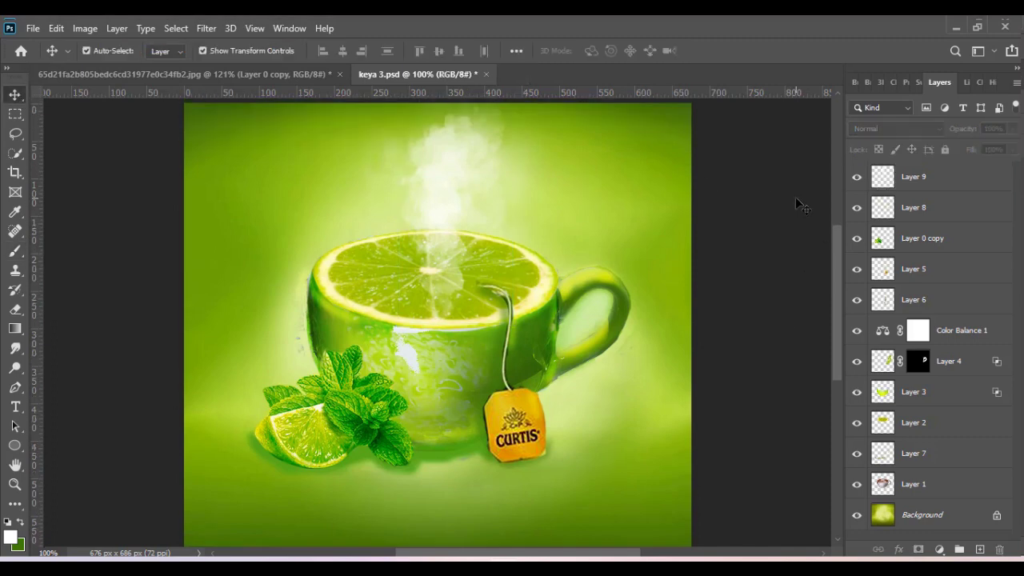